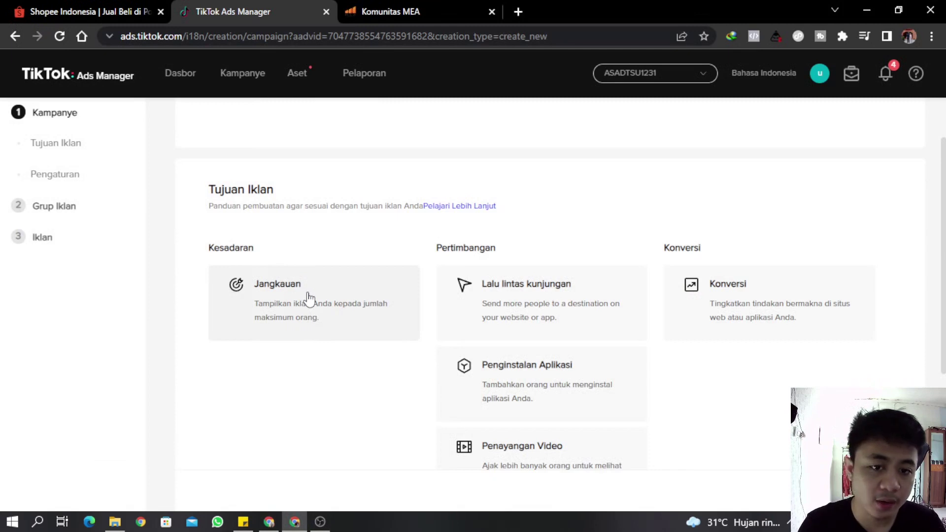
Check the list of existing campaigns under Gunakan yang Ada and return to Buat Baru
scroll(309, 296, up, 1)
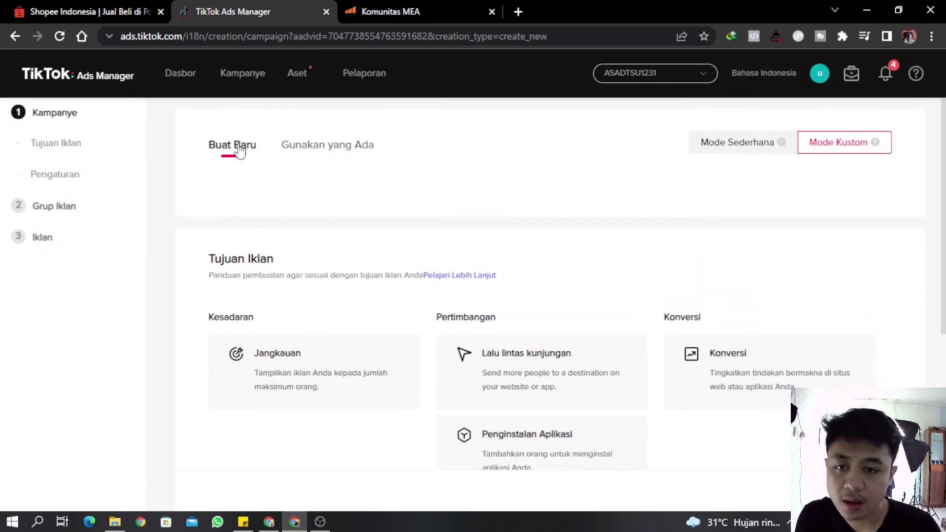
click(345, 149)
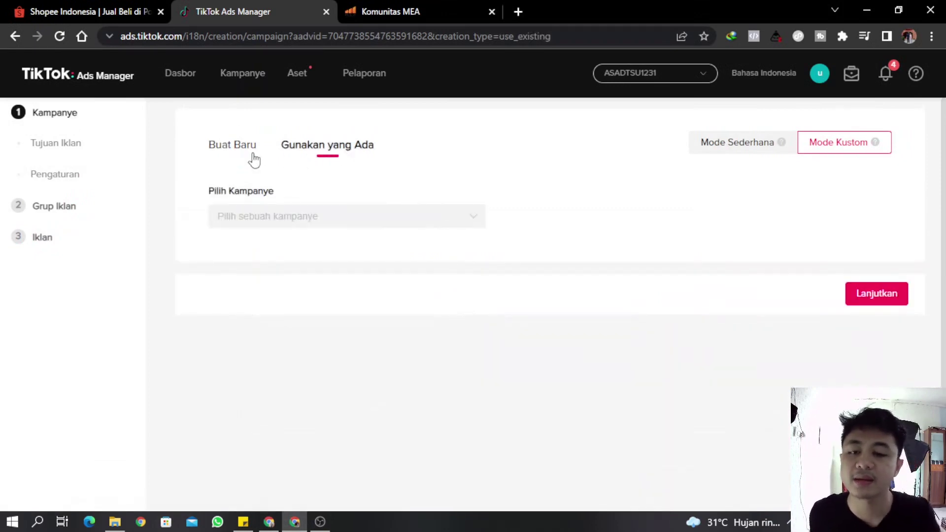
click(263, 223)
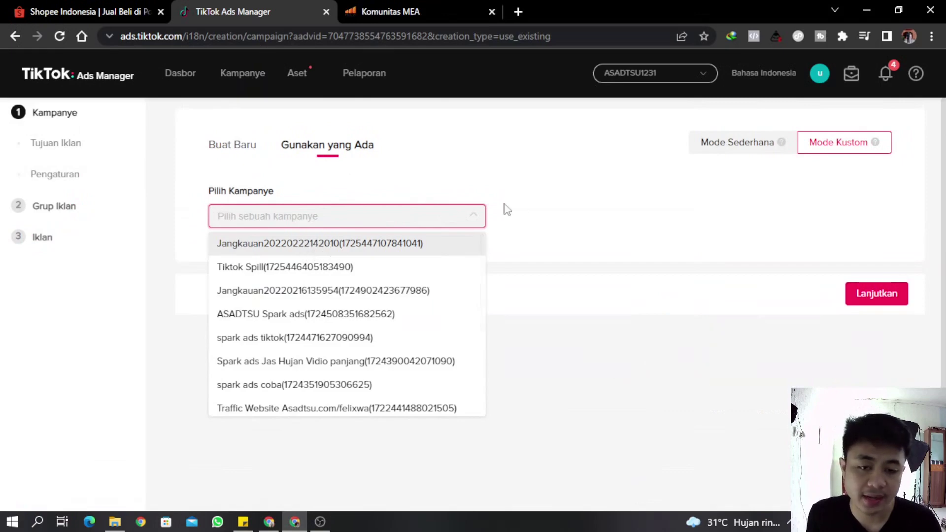
click(563, 187)
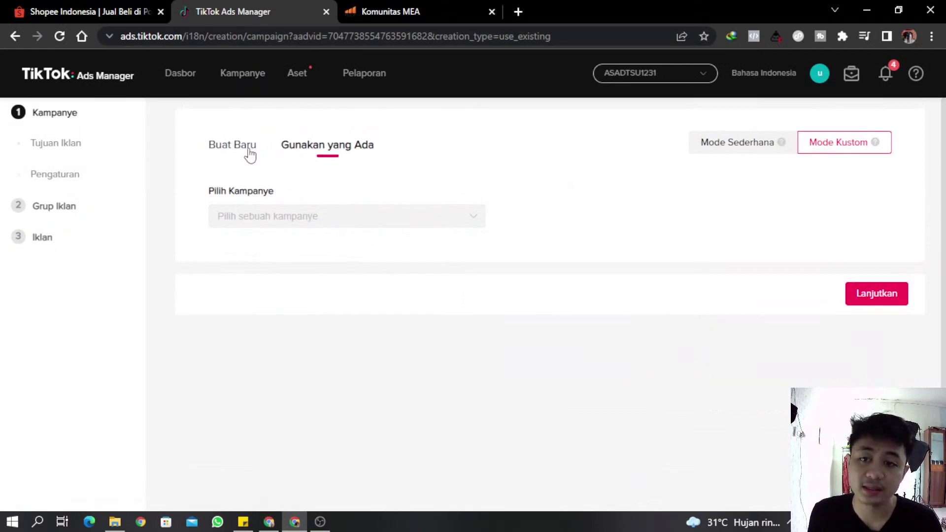
click(249, 154)
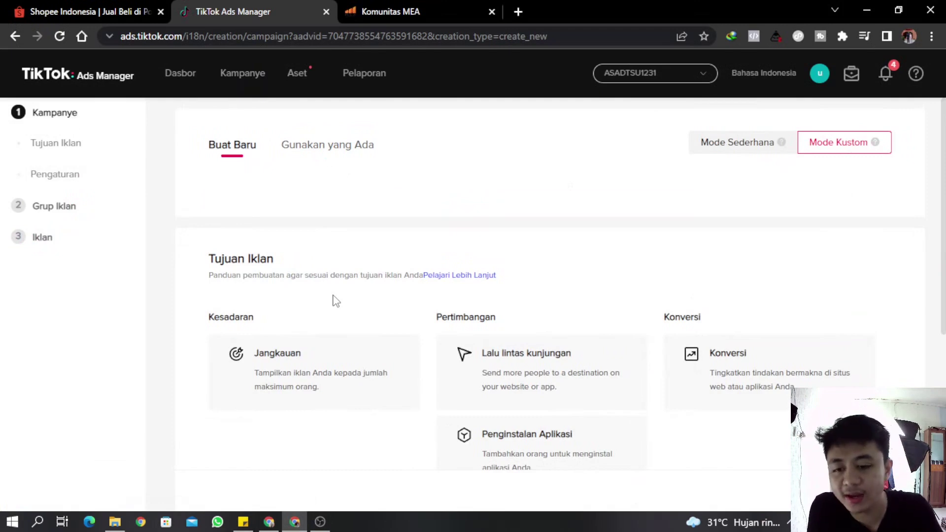
Review the available ad objectives under Kesadaran, Pertimbangan and Konversi, down to Interaksi Komunitas
scroll(317, 348, down, 1)
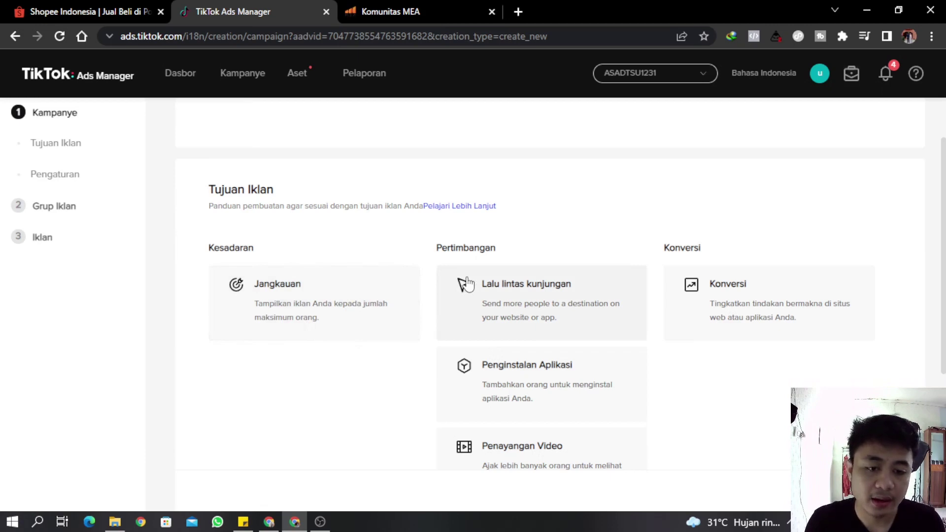
scroll(622, 338, down, 2)
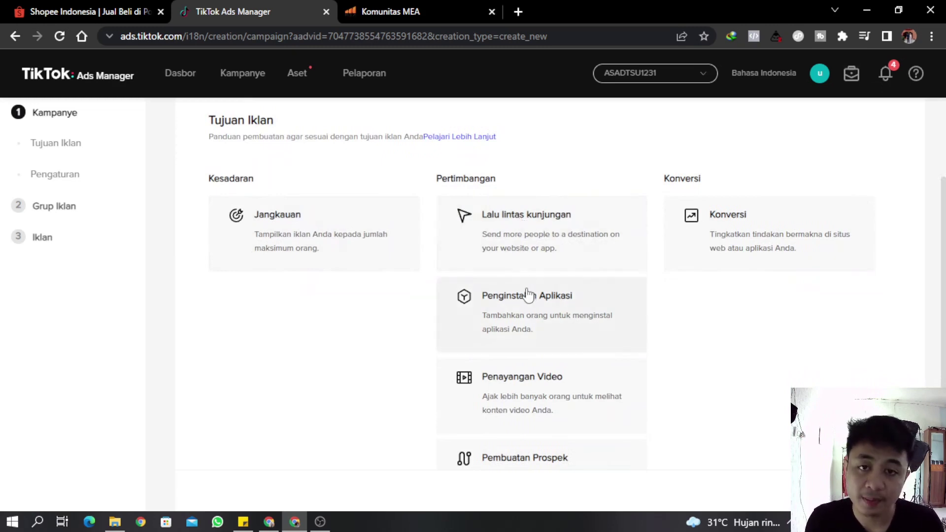
scroll(542, 306, down, 1)
scroll(547, 310, down, 1)
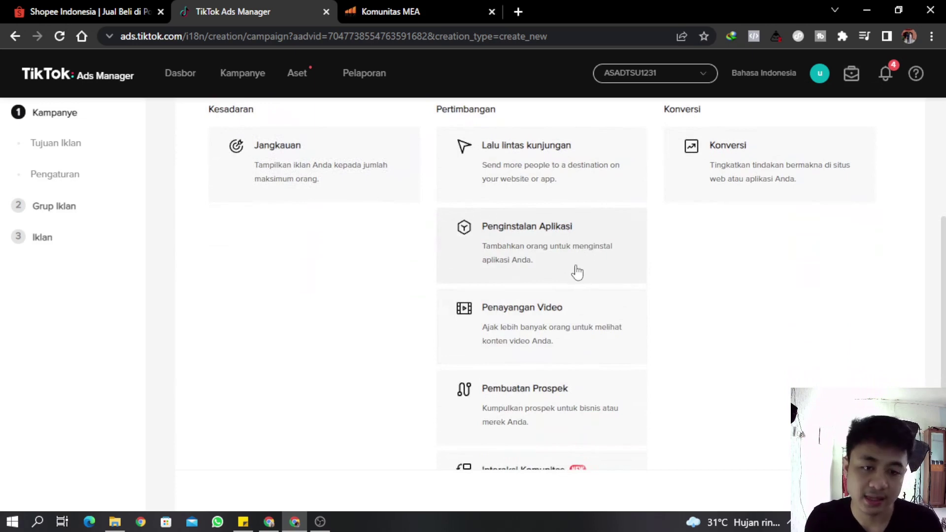
scroll(574, 271, up, 1)
scroll(575, 271, up, 1)
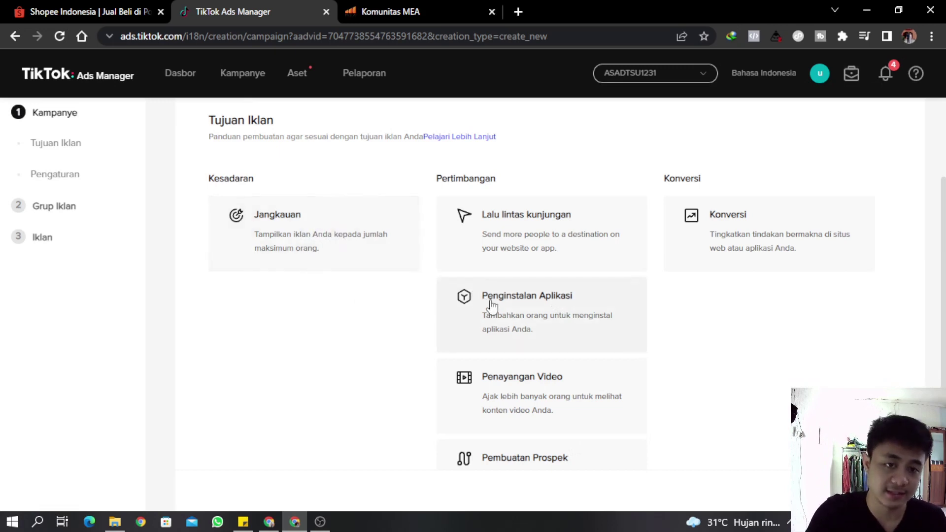
scroll(503, 302, down, 1)
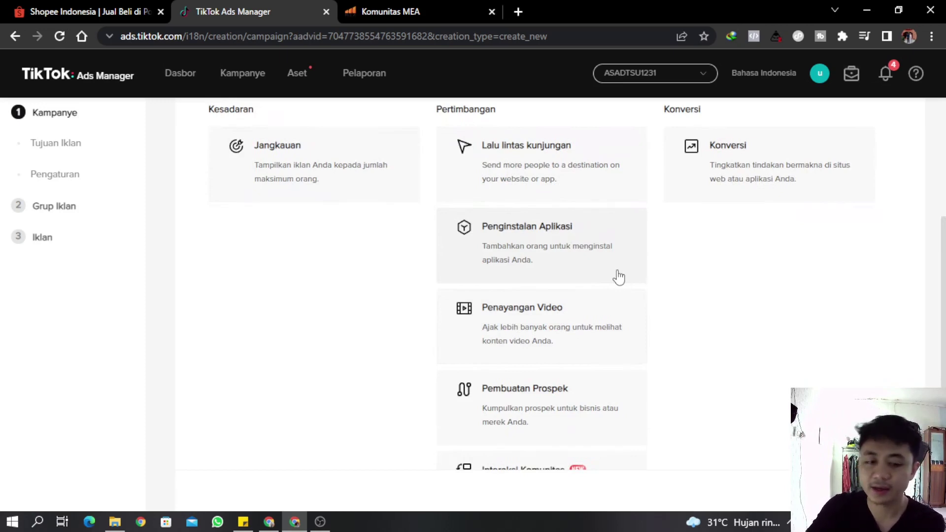
scroll(617, 279, down, 2)
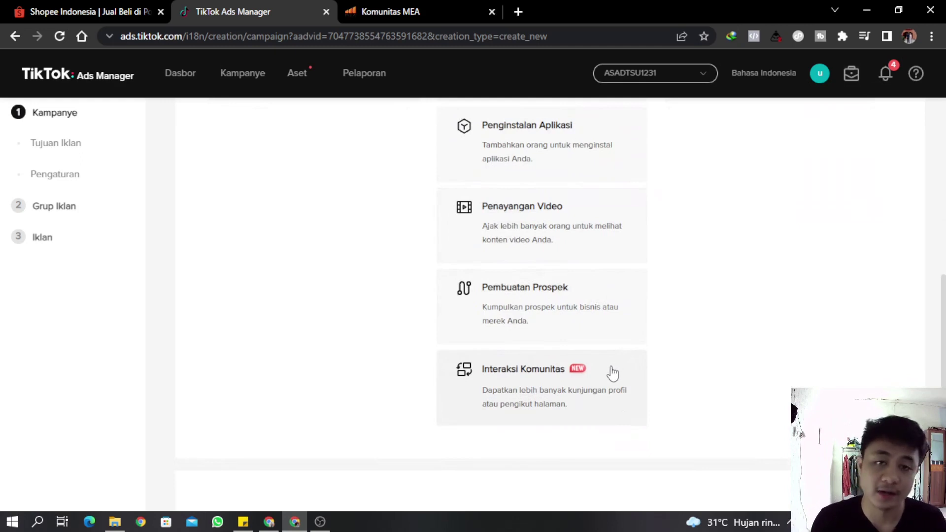
scroll(613, 374, up, 6)
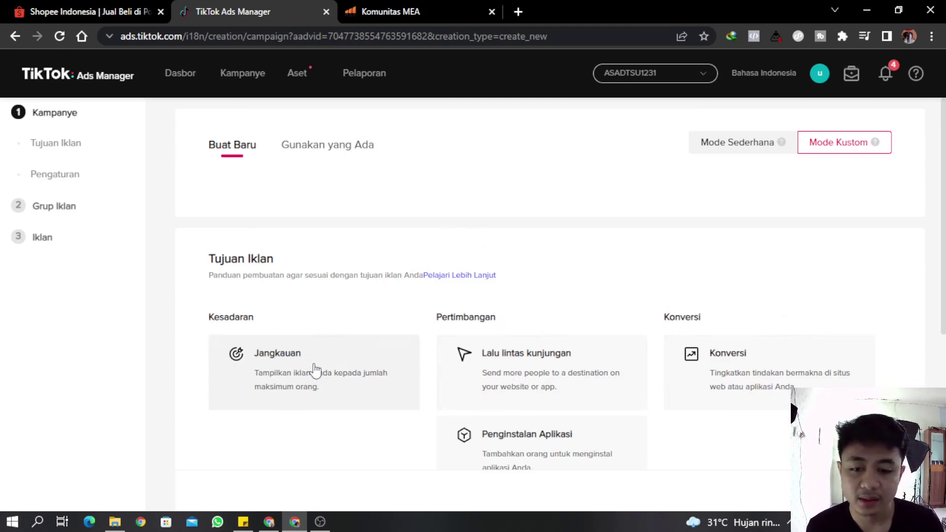
Choose Lalu lintas kunjungan as the ad objective and name the campaign "Latihan 1"
click(549, 369)
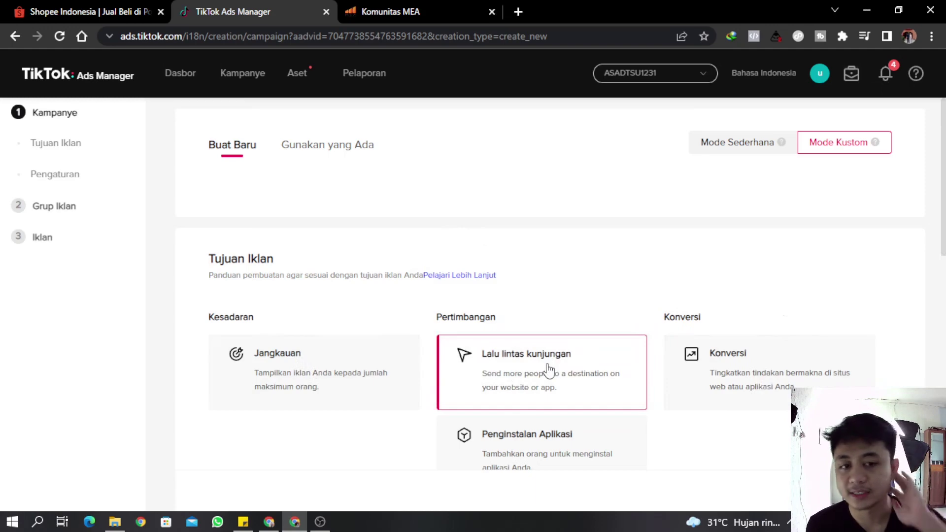
scroll(577, 350, down, 7)
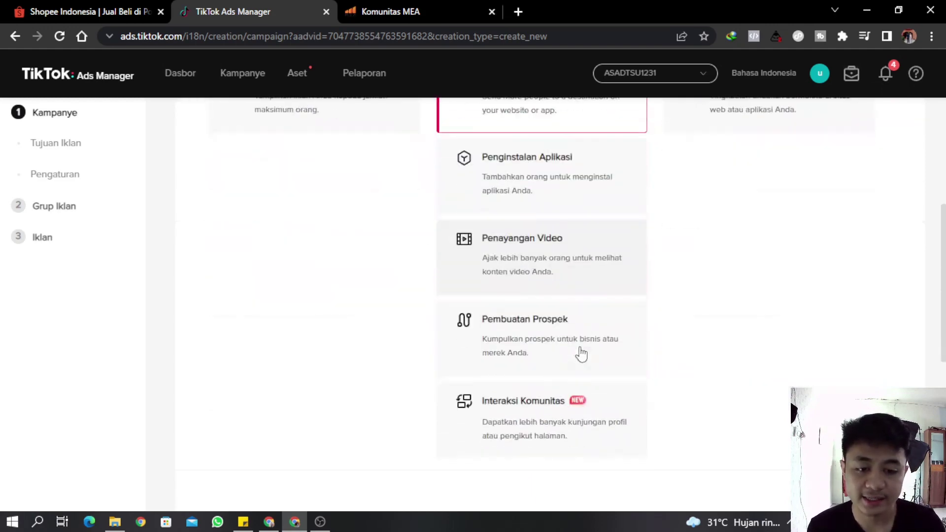
scroll(581, 339, up, 3)
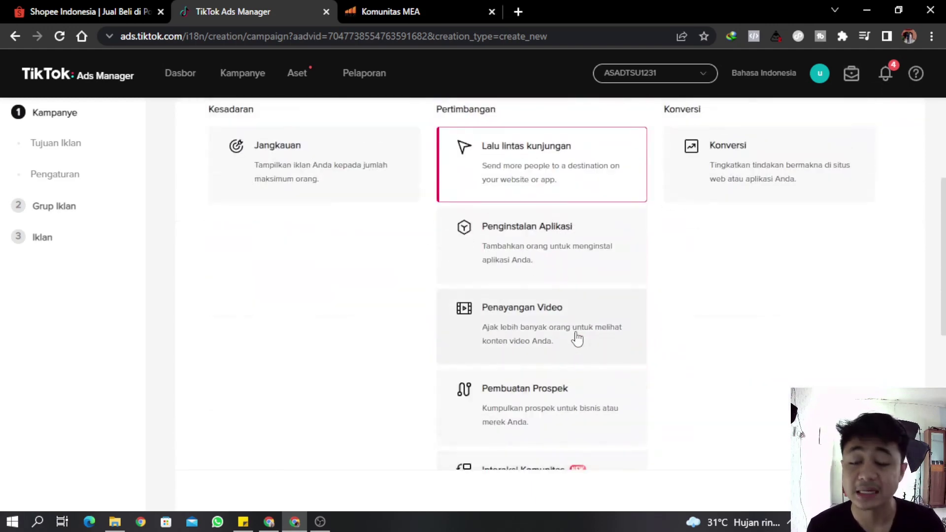
scroll(566, 348, down, 5)
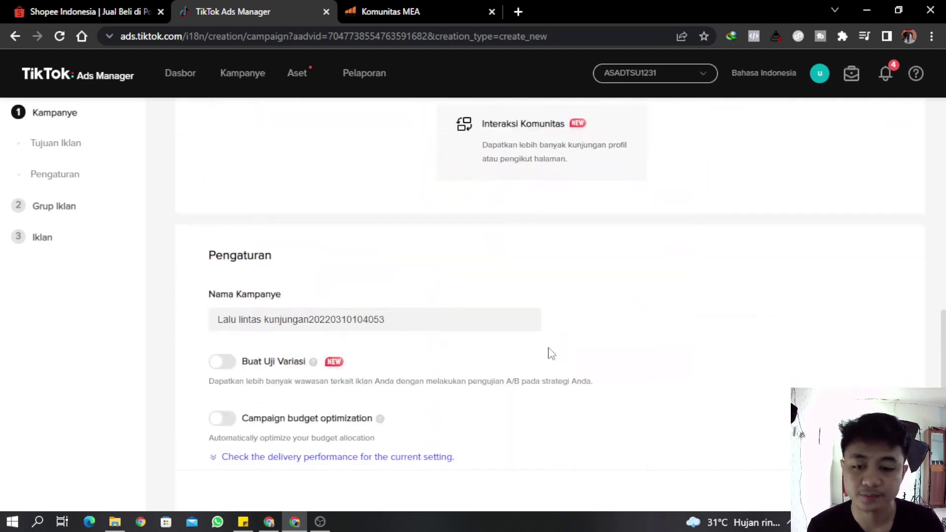
click(384, 318)
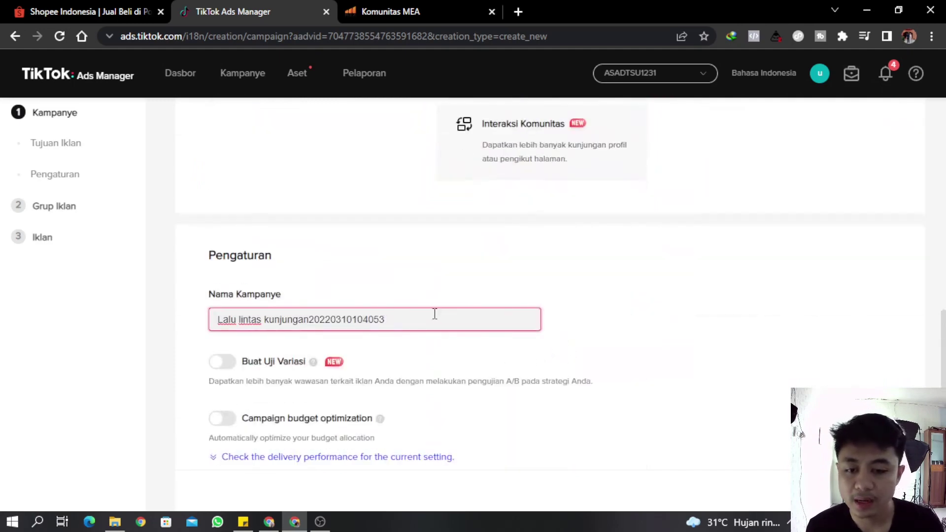
drag(433, 314, 66, 323)
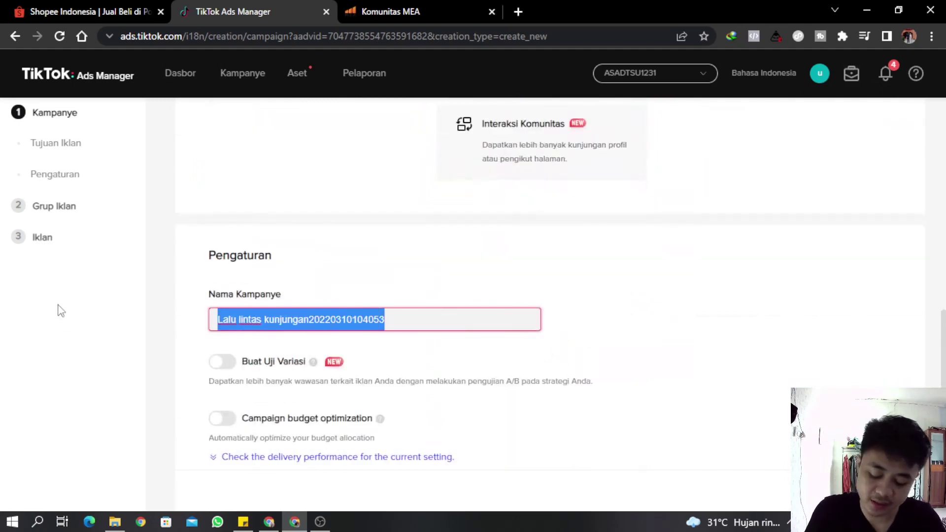
text(Latihan 1)
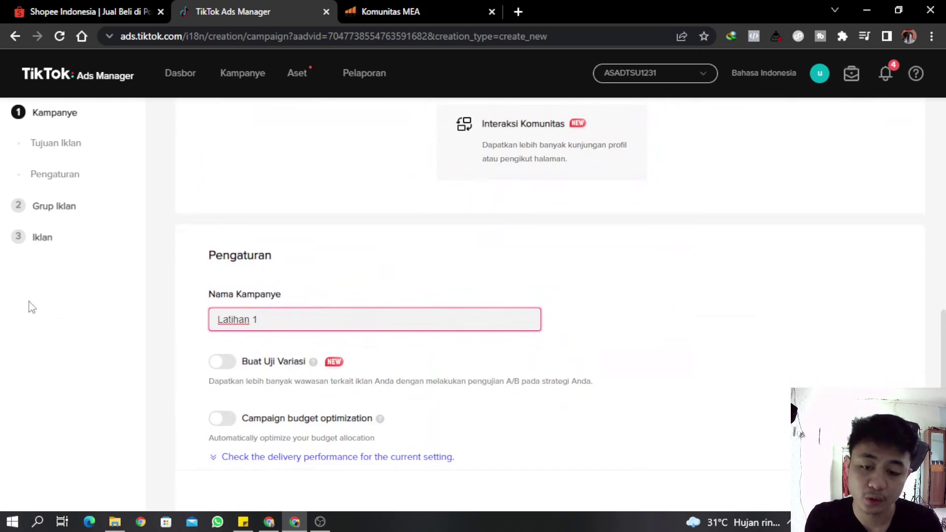
Toggle Campaign budget optimization to inspect its budget period and amount settings, and proceed to the ad group setup
scroll(259, 372, down, 1)
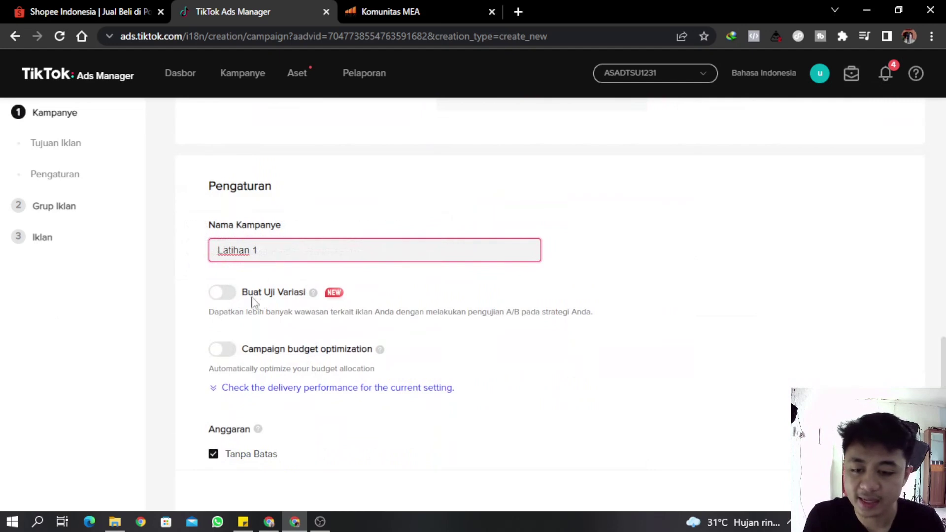
scroll(249, 303, down, 1)
click(222, 312)
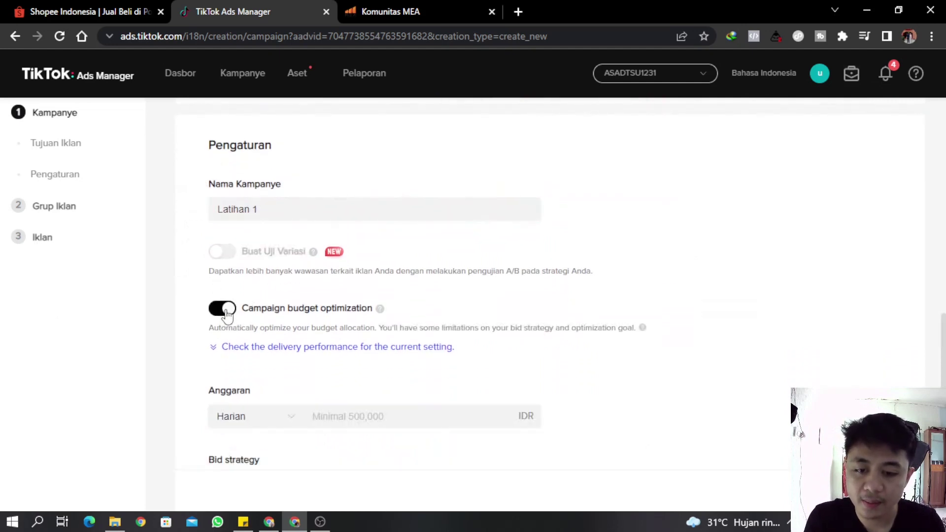
scroll(250, 359, down, 3)
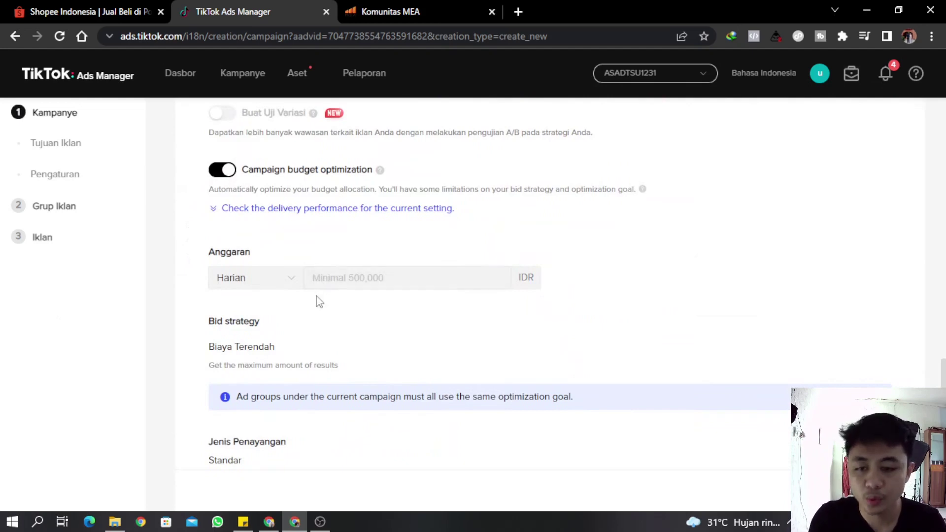
click(276, 285)
click(275, 282)
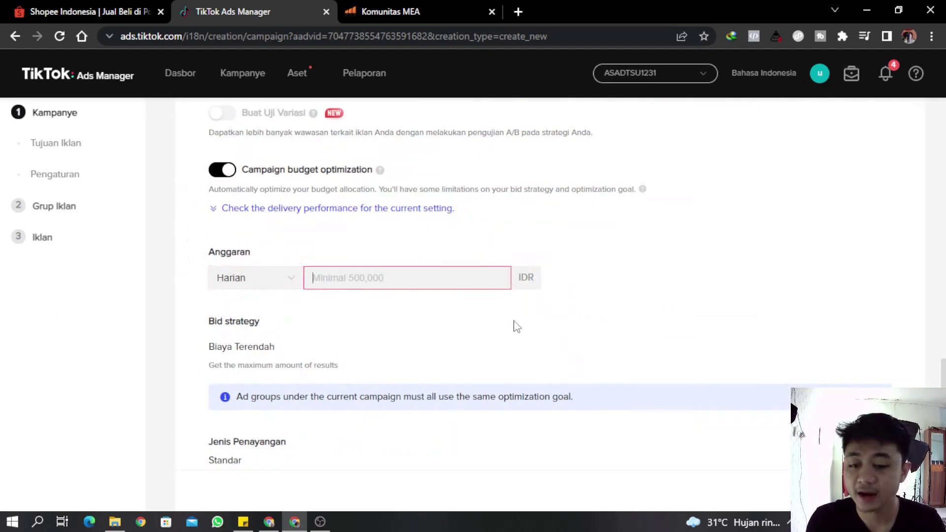
click(224, 174)
click(225, 173)
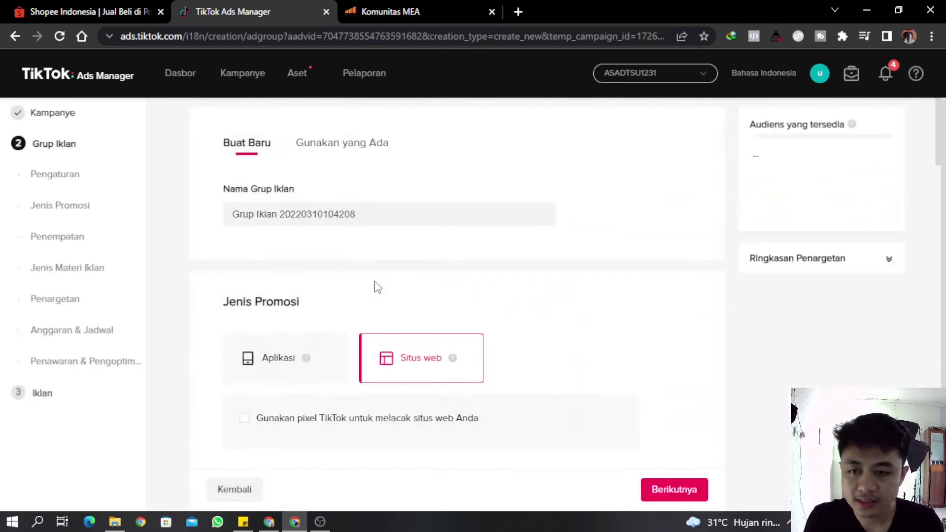
Compare reusing an existing ad group with creating a new one, and return to Buat Baru
click(351, 159)
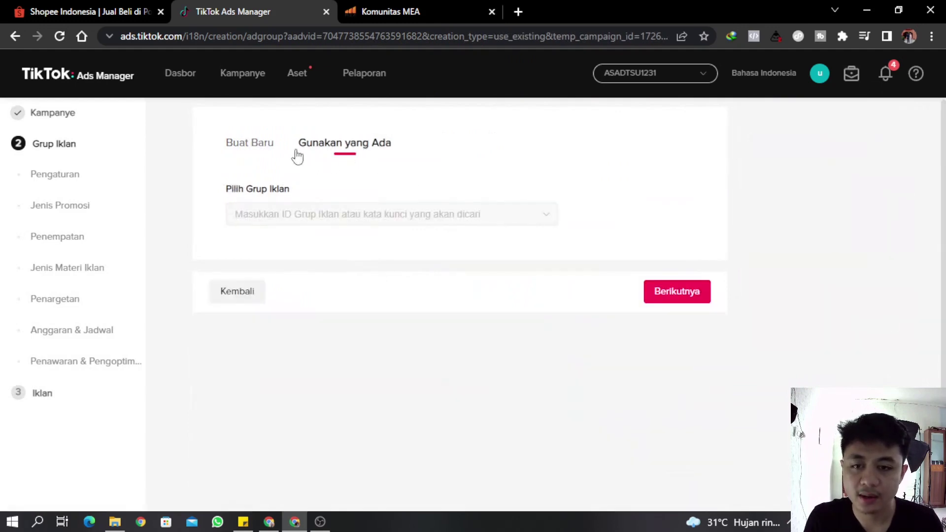
click(260, 144)
click(331, 146)
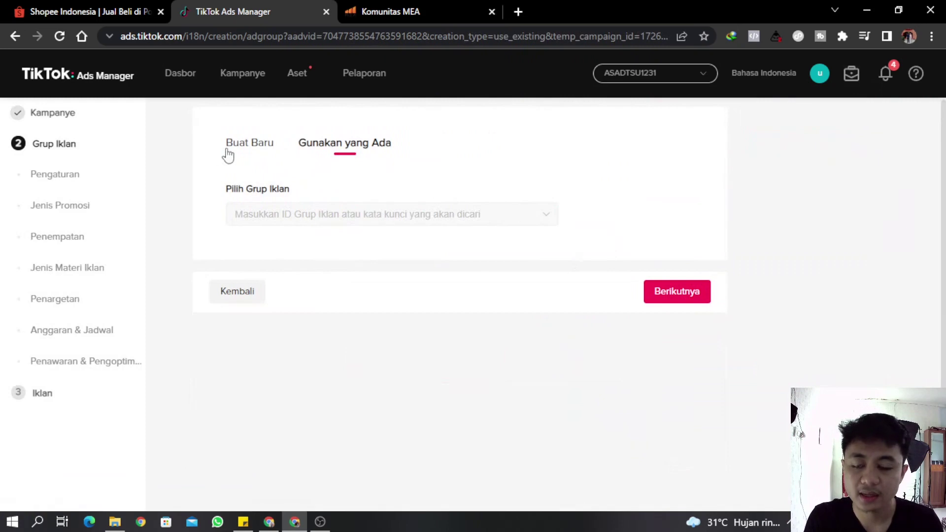
click(246, 149)
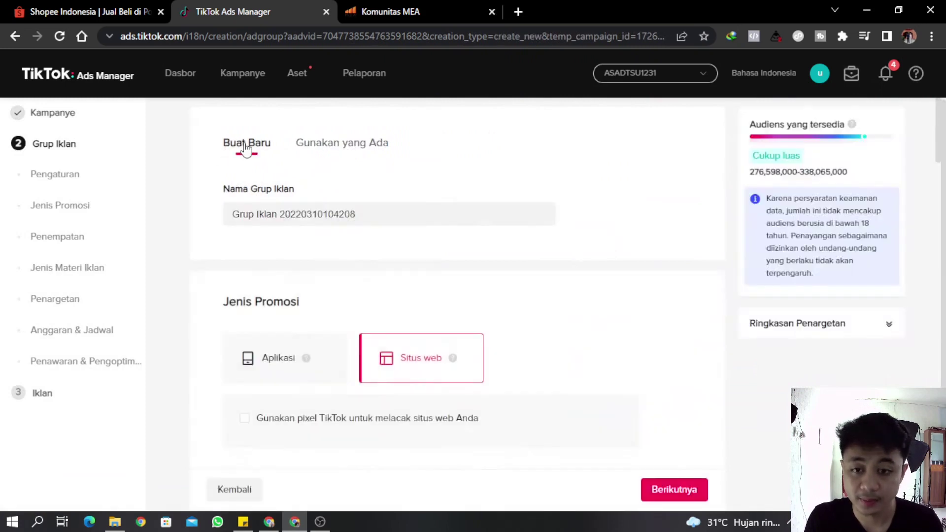
Compare the Aplikasi and Situs web promotion types, ending with Situs web selected
scroll(354, 239, down, 1)
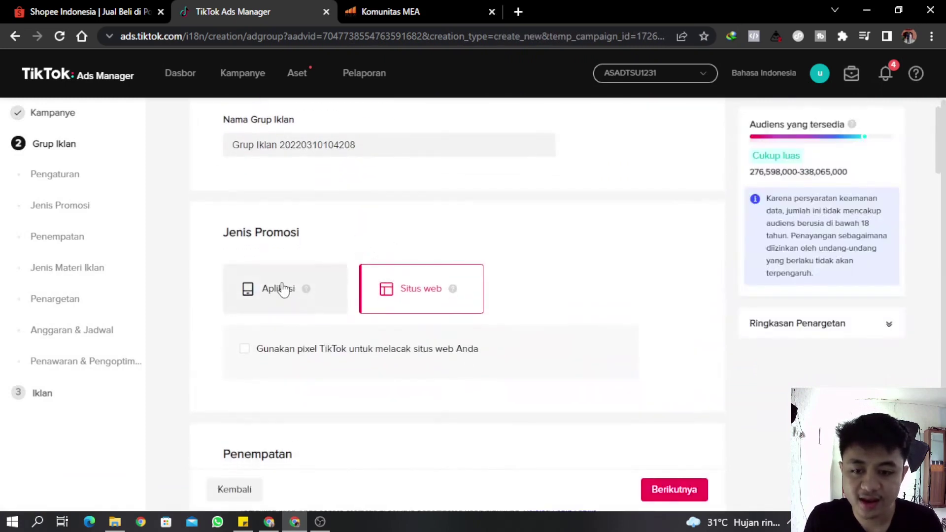
click(280, 289)
click(407, 296)
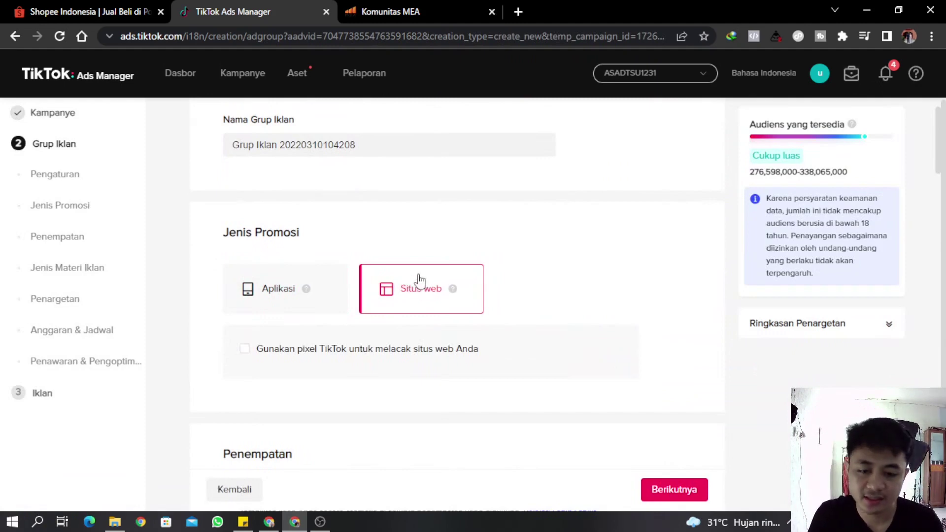
Enable TikTok pixel tracking for the website and select the asadtsu.com/felix pixel
click(245, 350)
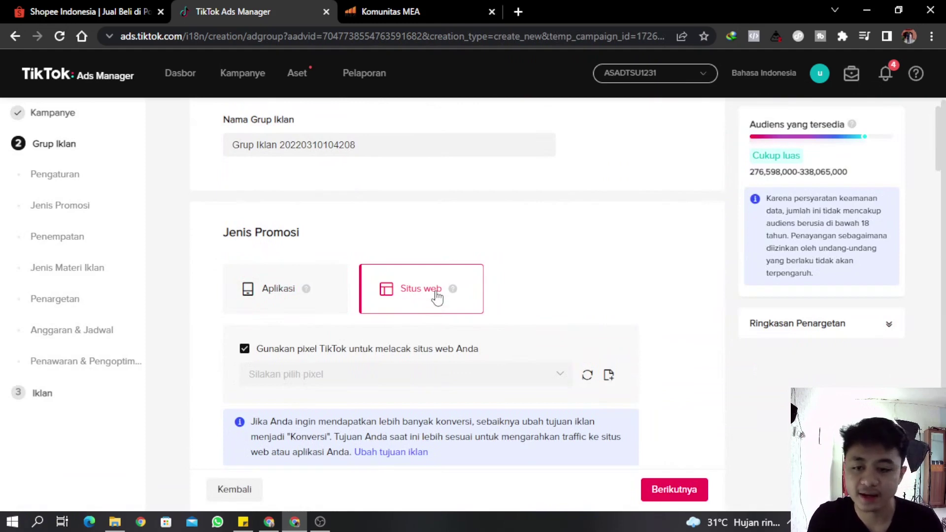
scroll(443, 294, down, 1)
click(512, 302)
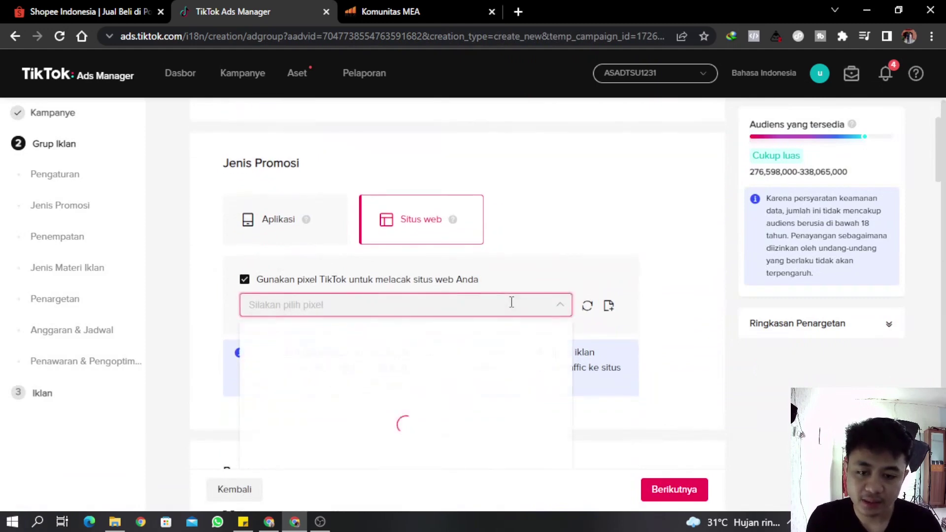
click(372, 345)
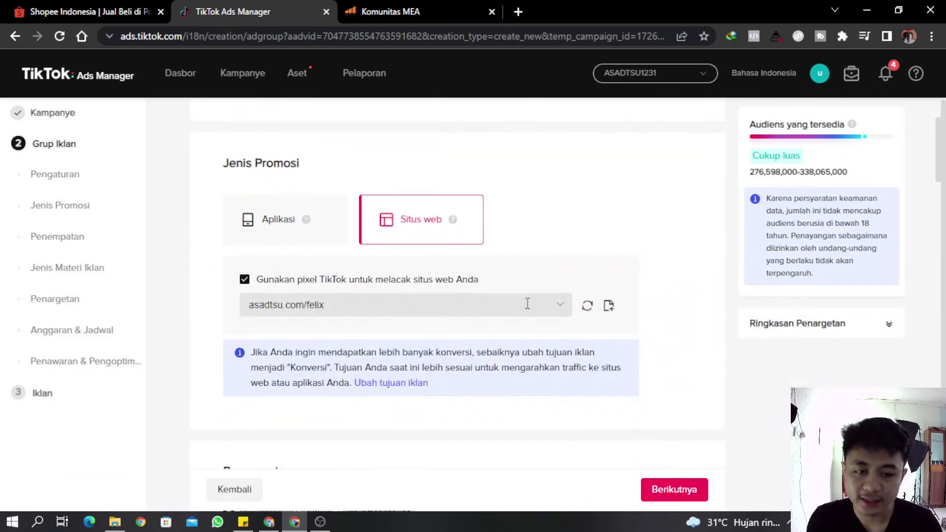
click(557, 313)
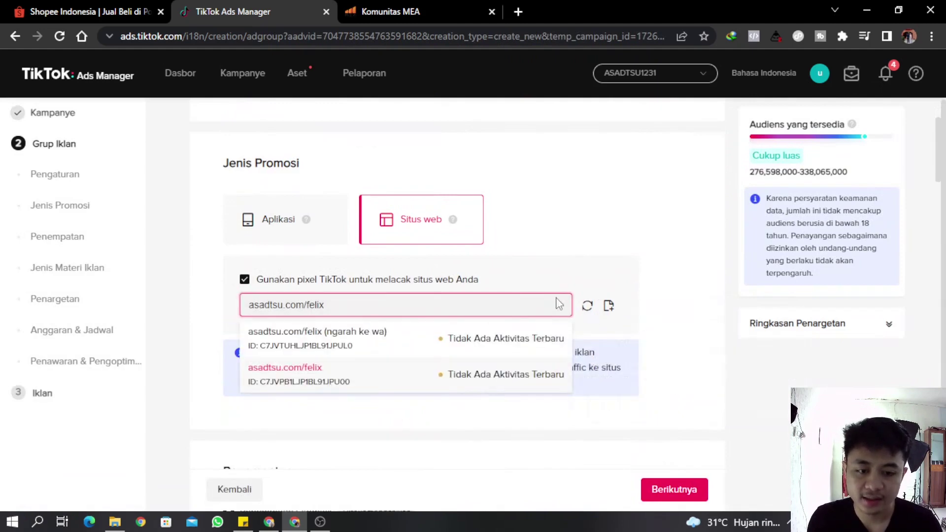
click(560, 301)
Switch the ad placement to Pilih Penempatan and exclude Seri Aplikasi Umpan Berita and Pangle, leaving only TikTok selected
scroll(618, 239, down, 3)
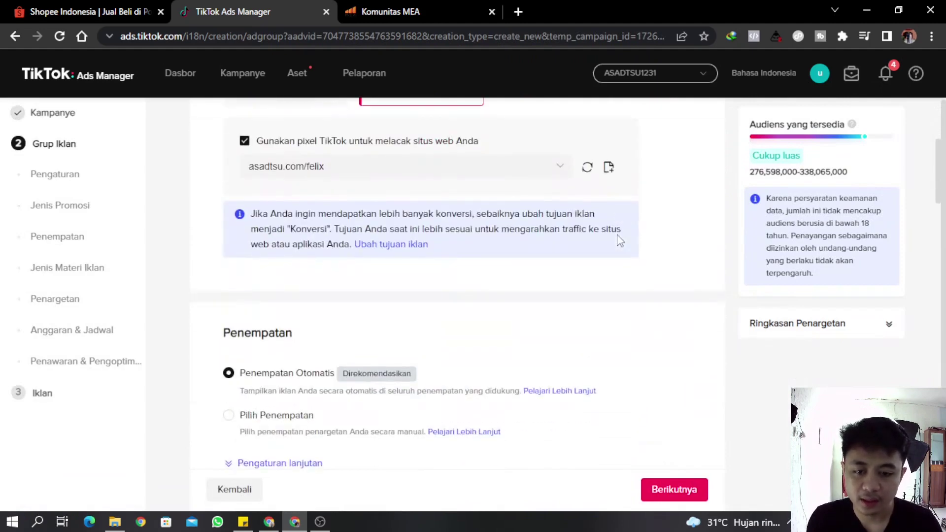
scroll(618, 241, down, 1)
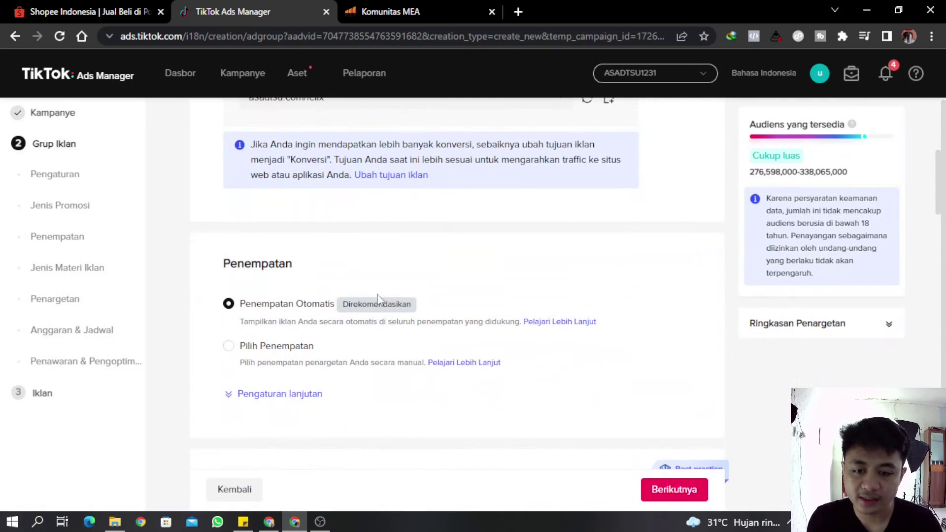
click(238, 350)
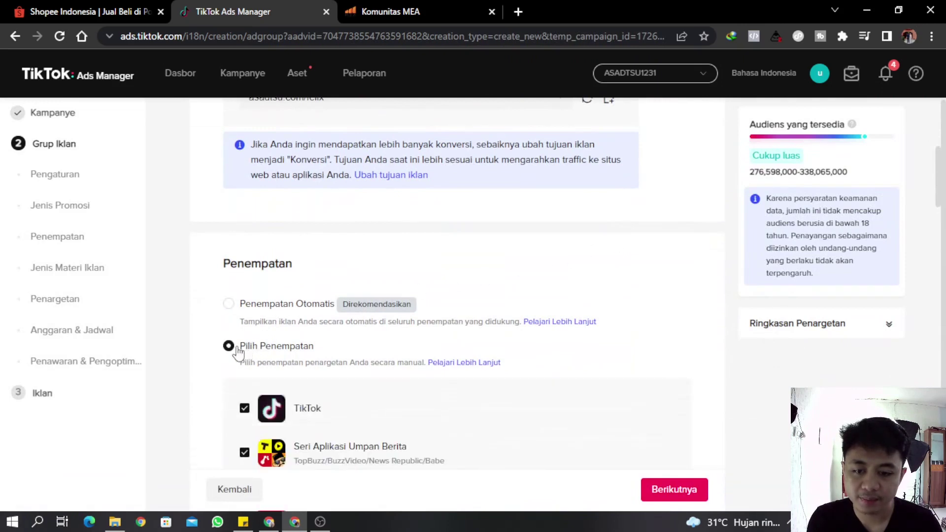
scroll(238, 352, down, 3)
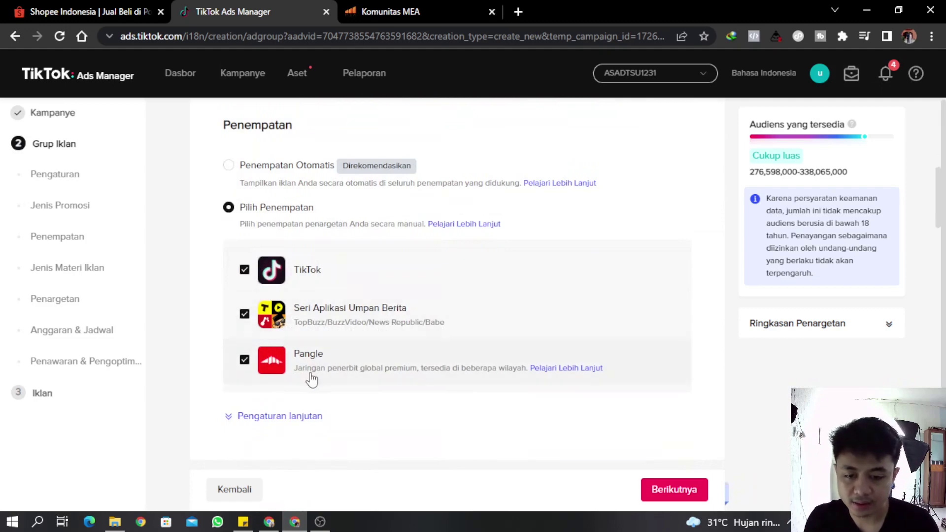
click(243, 315)
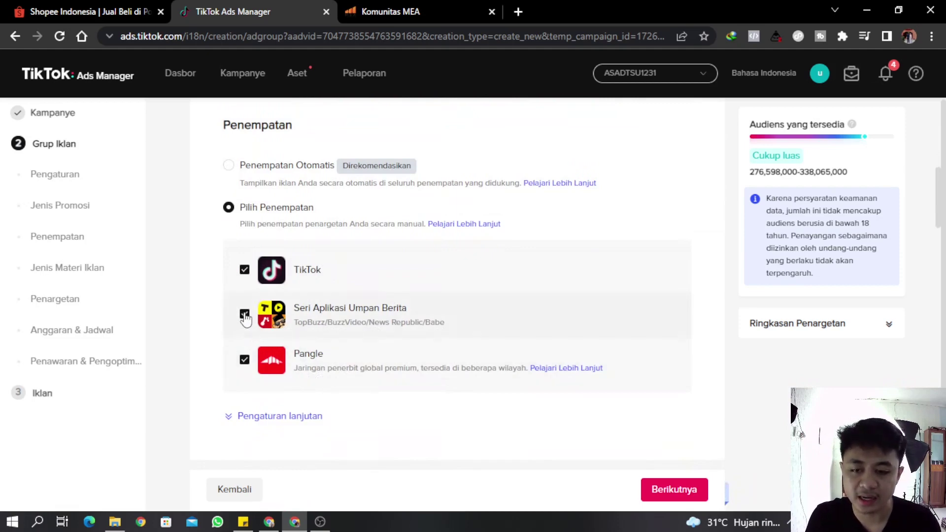
click(245, 362)
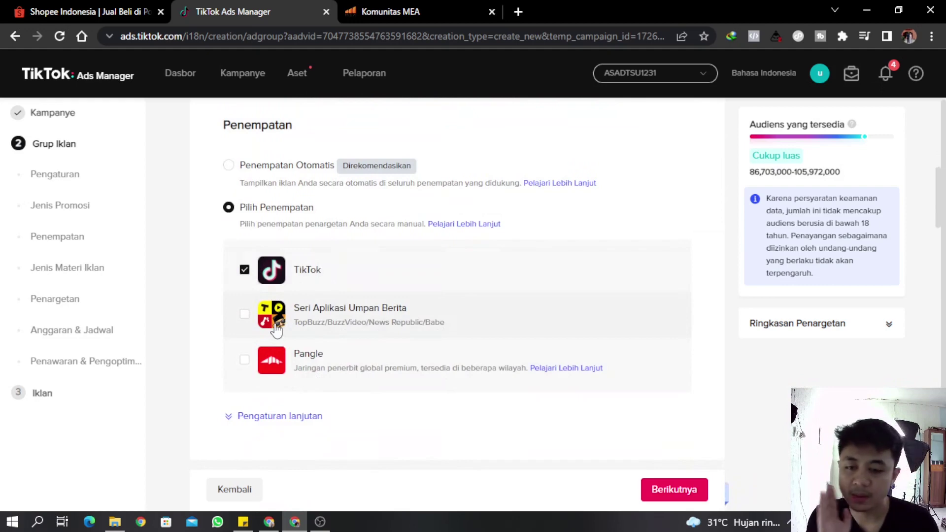
Turn on Pengoptimalan Materi Iklan Otomatis for the ad creative type, and switch it back off
scroll(286, 318, down, 1)
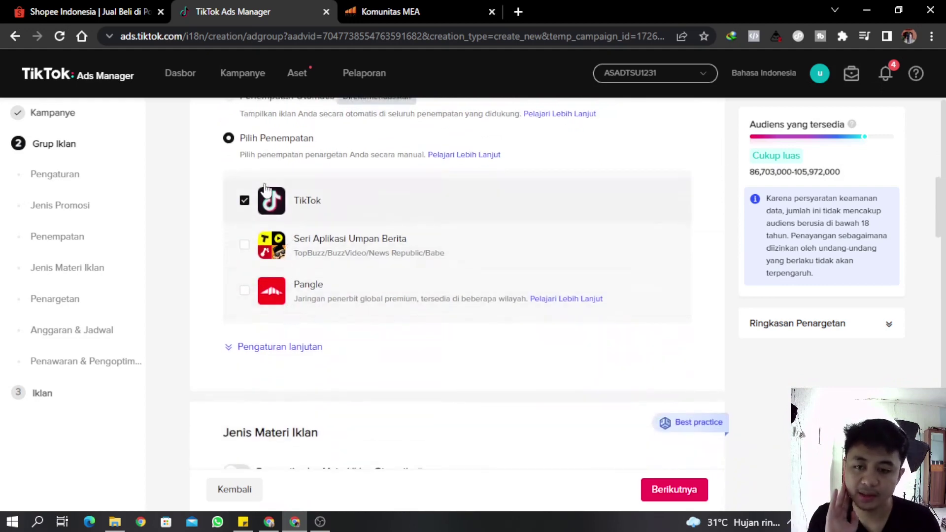
scroll(323, 271, down, 4)
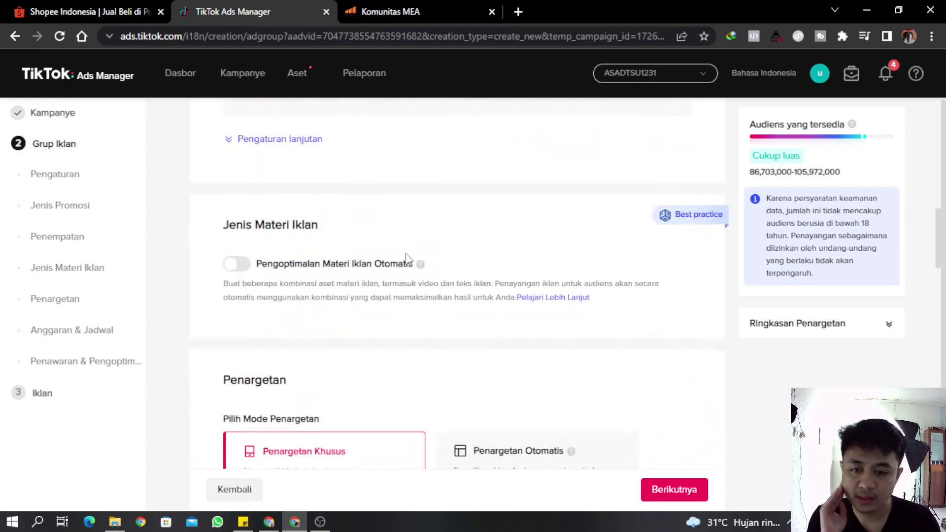
click(245, 268)
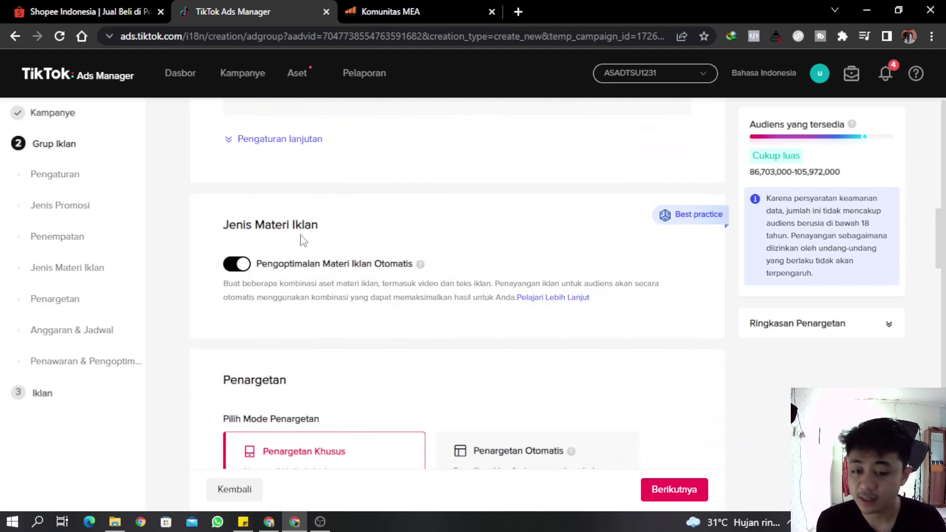
click(232, 266)
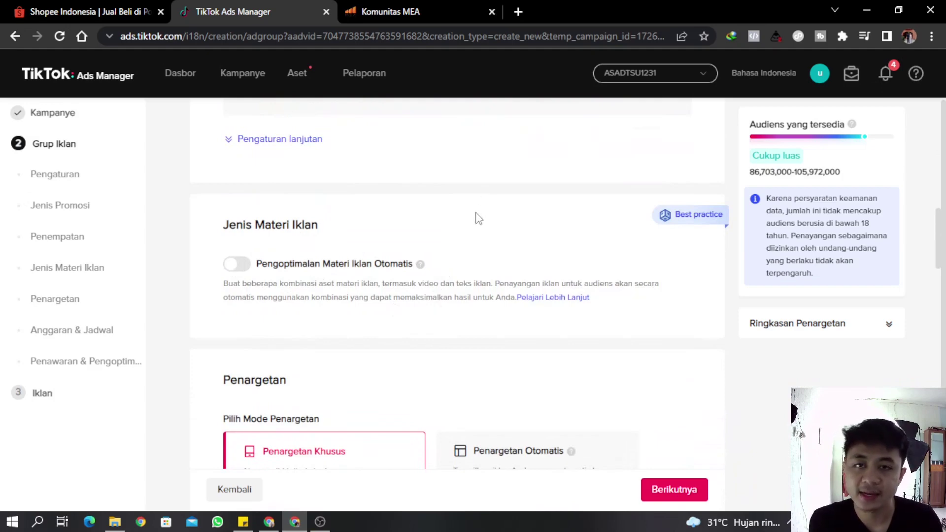
Compare the Penargetan Otomatis and Penargetan Khusus targeting modes, ending with Penargetan Khusus selected
scroll(478, 222, down, 3)
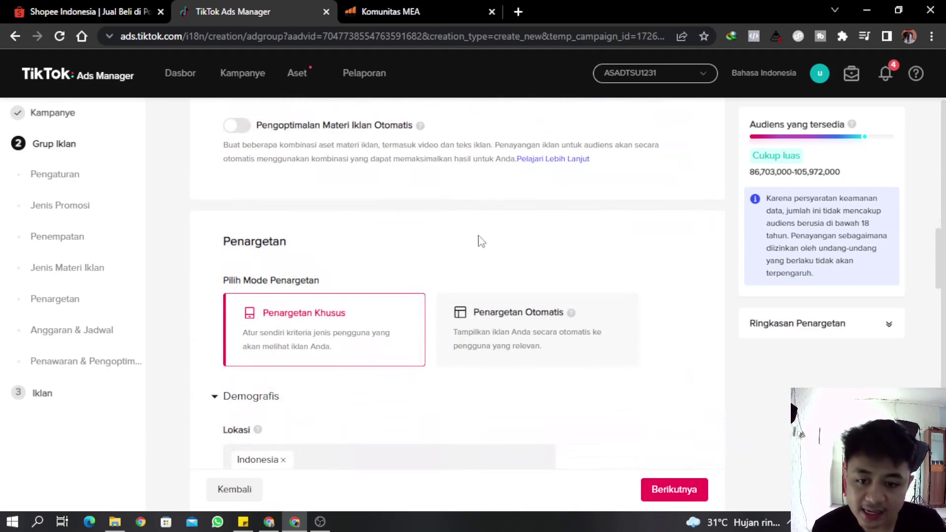
scroll(508, 329, down, 2)
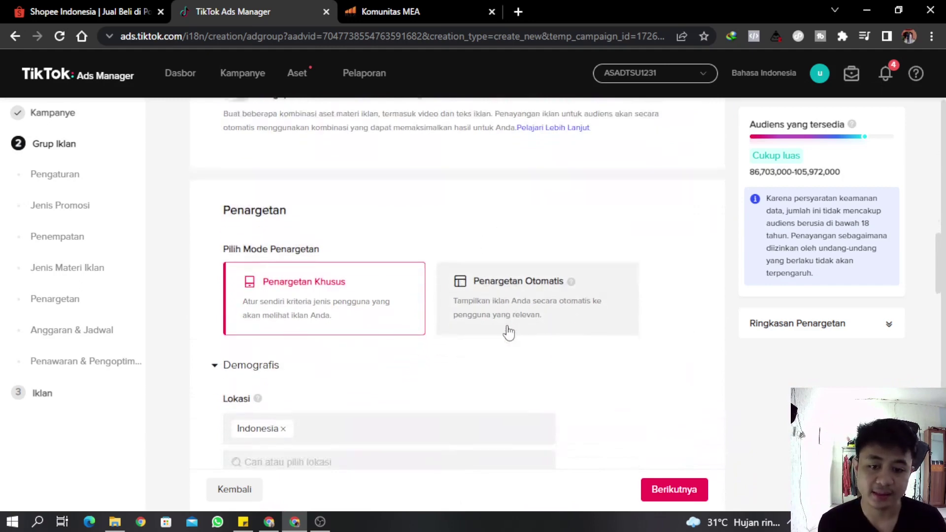
click(505, 282)
click(381, 274)
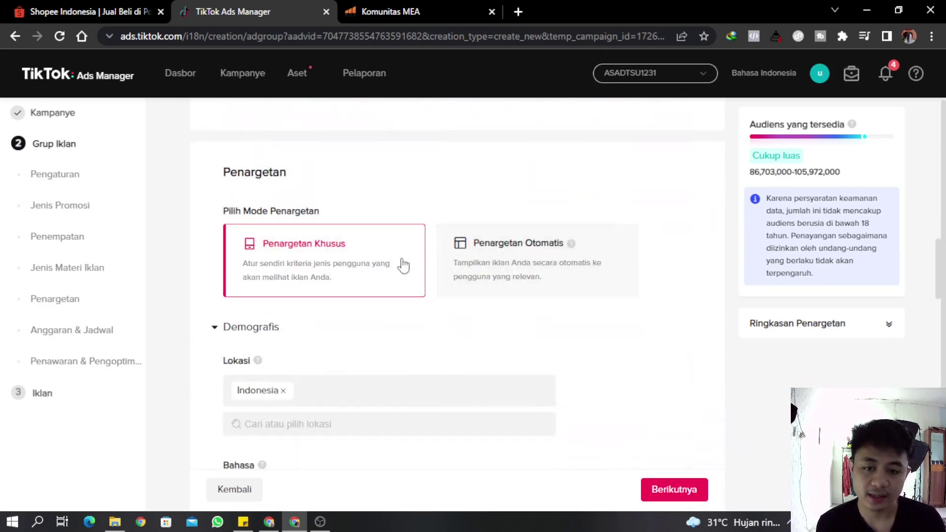
click(478, 257)
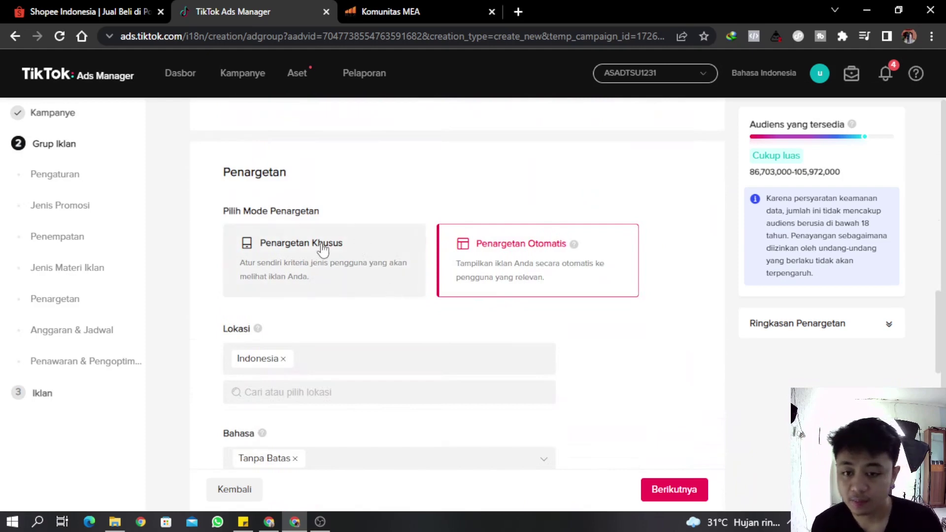
click(279, 255)
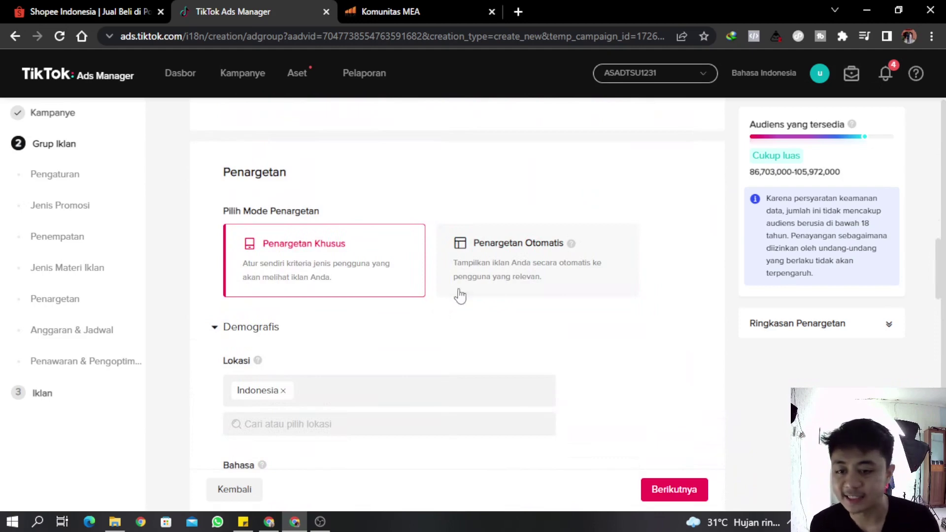
Replace the unrestricted language setting in the demographic targeting with Bahasa Indonesia
scroll(357, 344, down, 3)
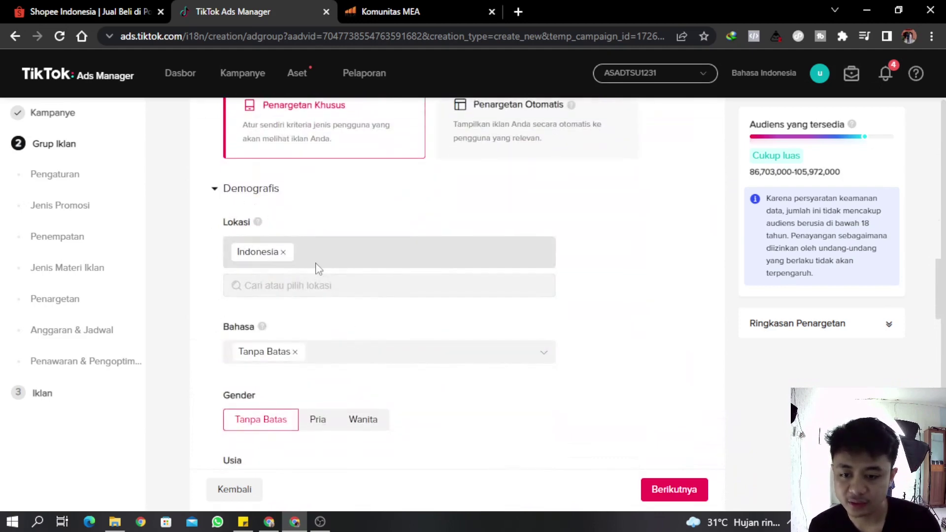
scroll(318, 269, down, 3)
double_click(298, 214)
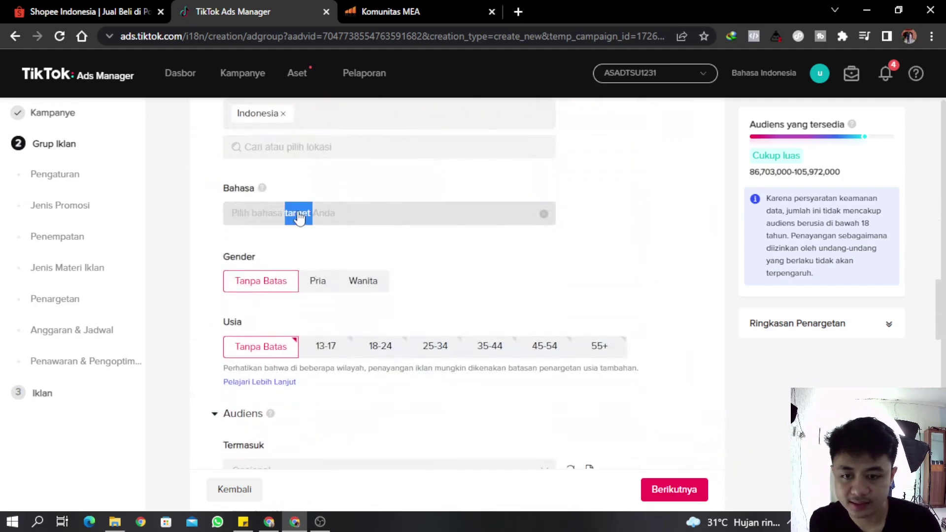
click(299, 217)
scroll(294, 306, down, 4)
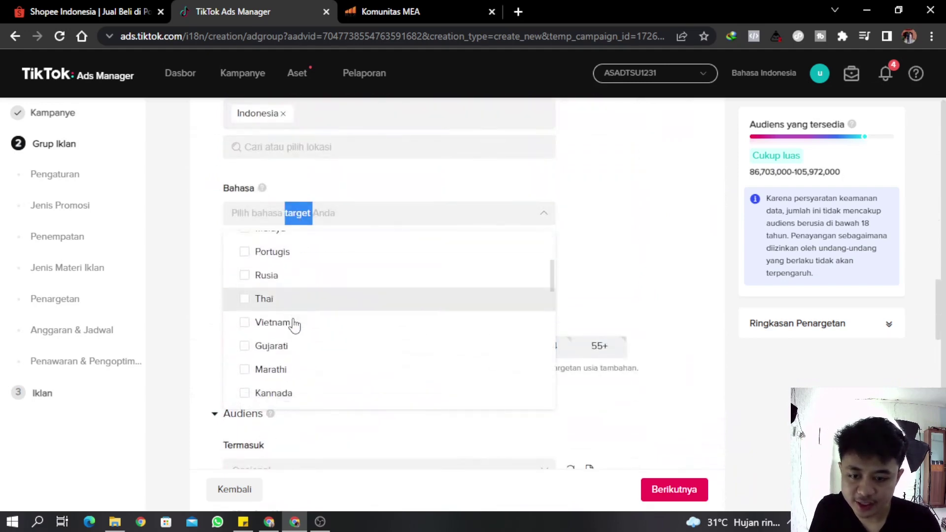
scroll(294, 324, down, 8)
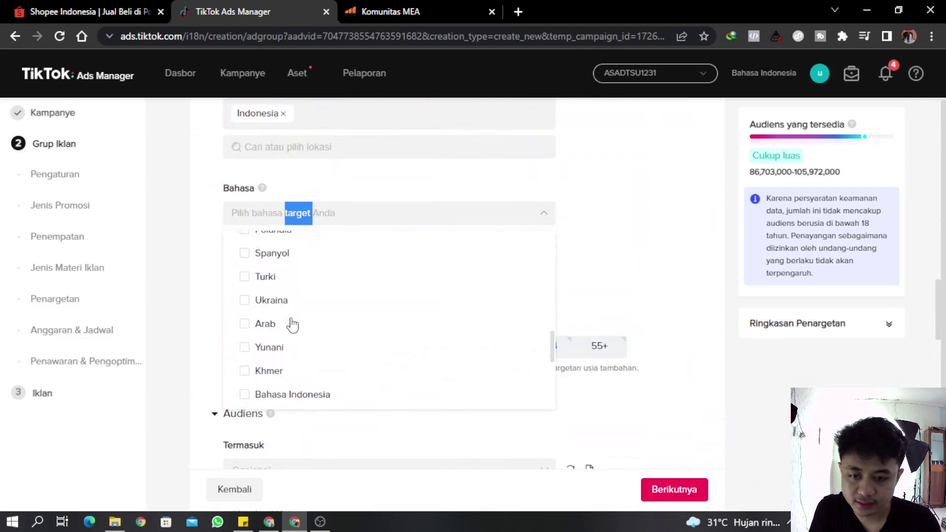
scroll(291, 325, down, 2)
click(245, 324)
click(176, 254)
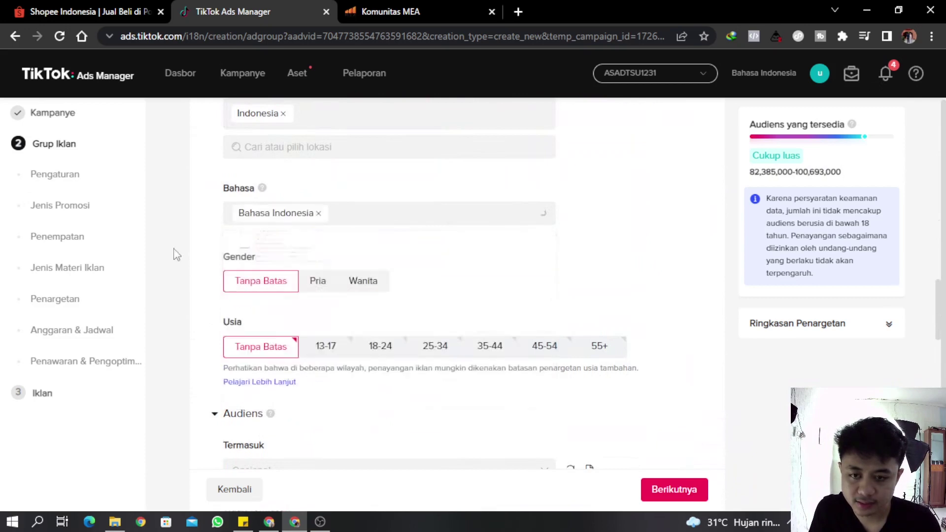
Compare the estimated audience size for the Pria, Wanita and Tanpa Batas gender options, ending on Tanpa Batas
click(317, 282)
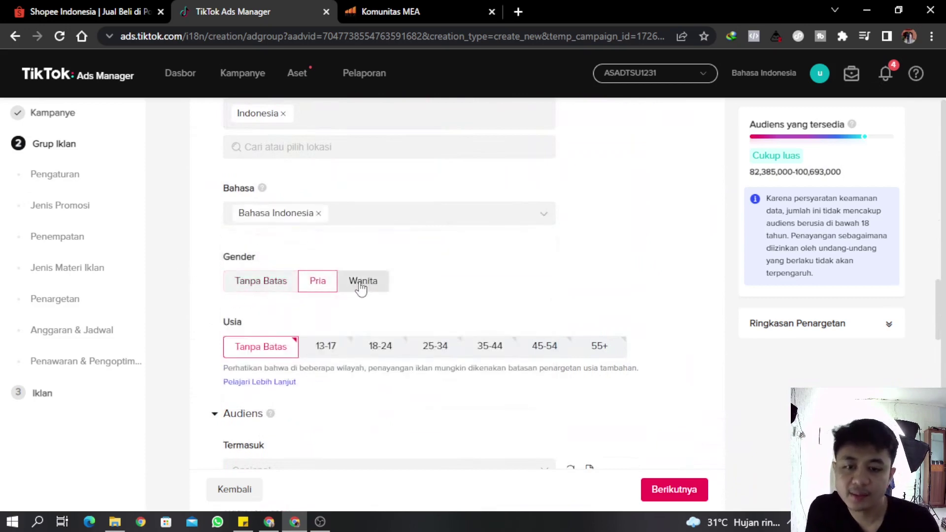
click(361, 286)
click(255, 282)
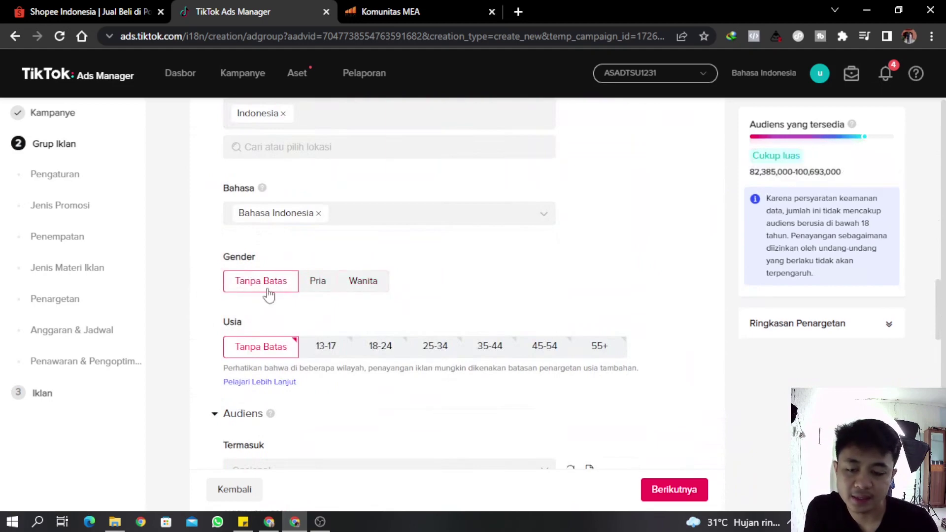
click(318, 283)
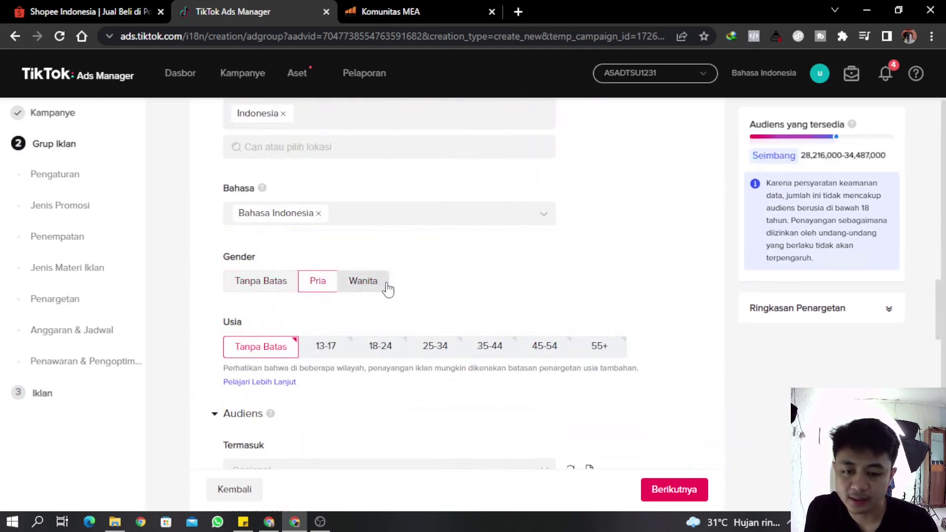
click(388, 290)
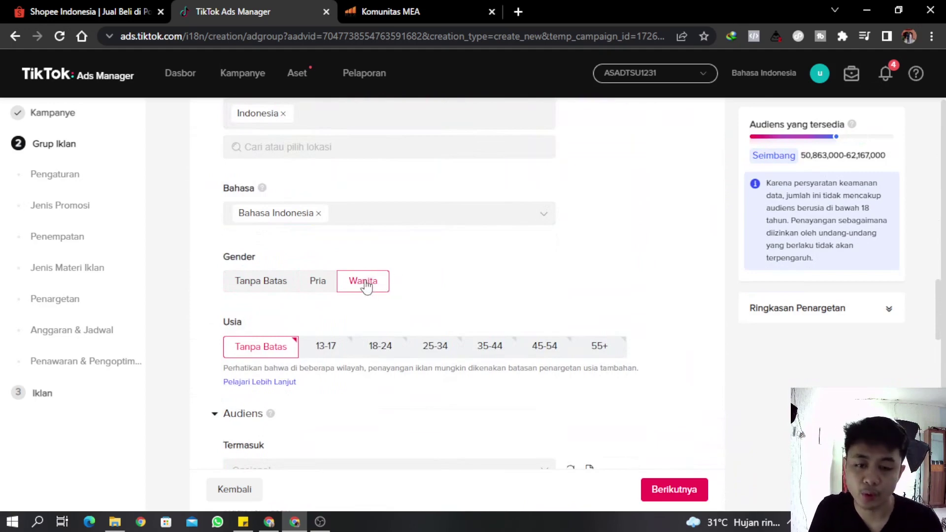
click(319, 295)
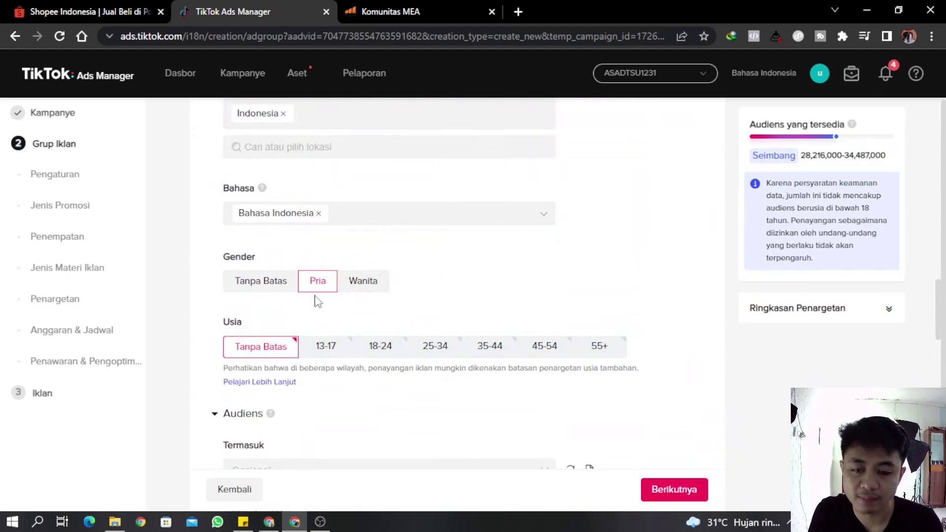
click(285, 288)
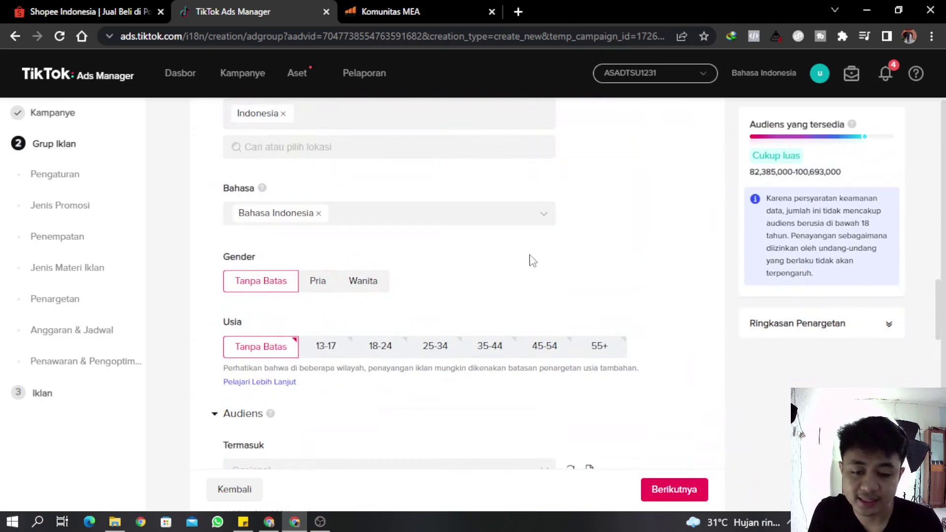
Target the Pria gender and the 18-24, 25-34 and 35-44 age groups
scroll(532, 261, down, 1)
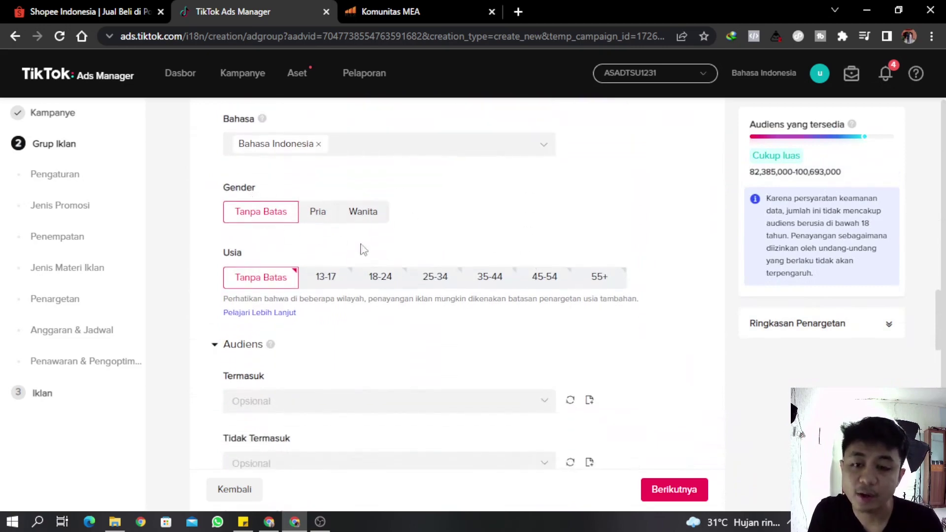
click(316, 220)
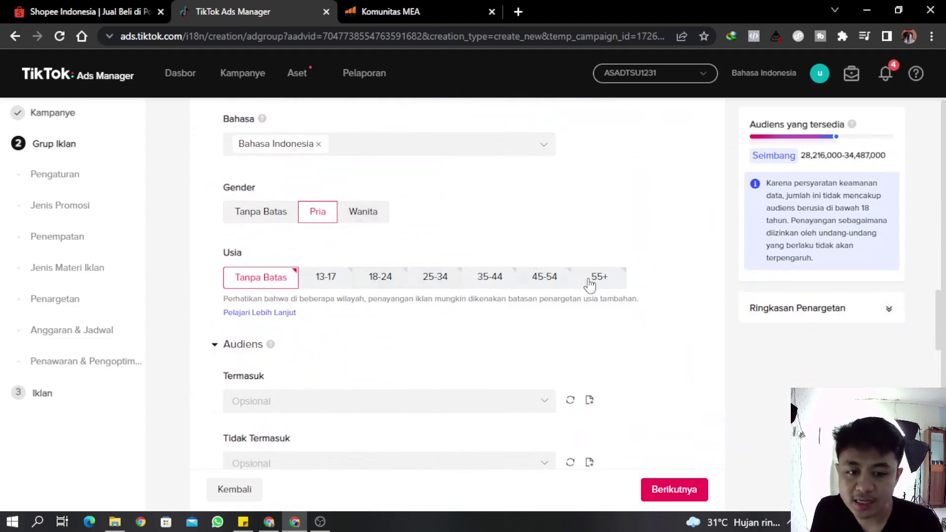
click(392, 279)
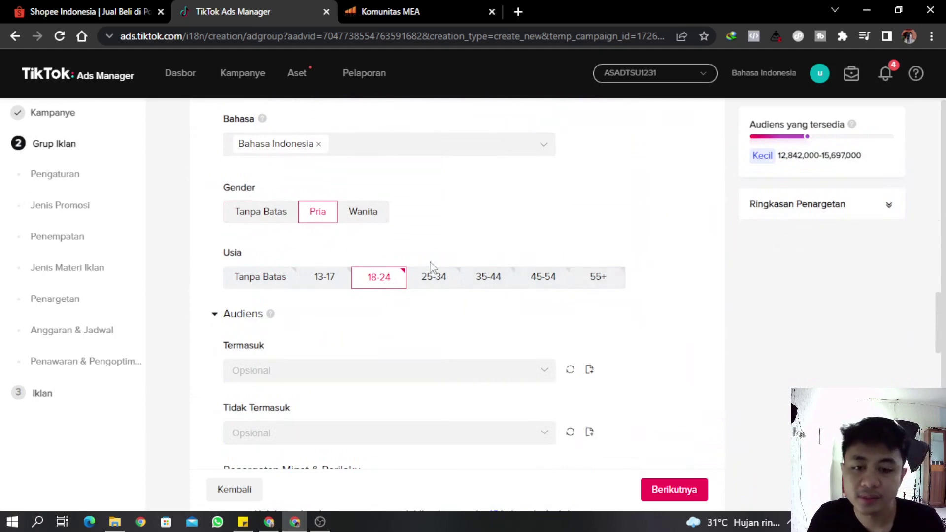
click(447, 282)
click(481, 284)
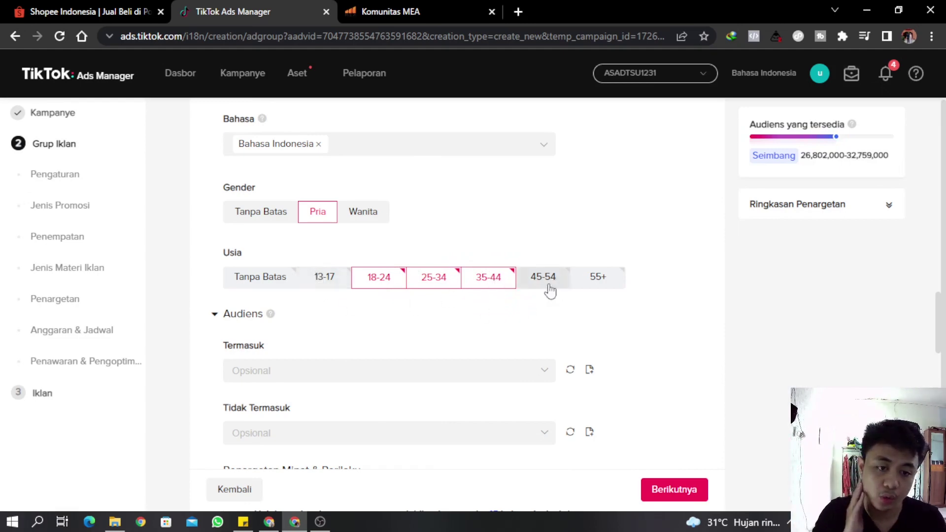
Add an interest group under Penargetan Minat & Perilaku and open its list of interest categories
scroll(409, 182, down, 1)
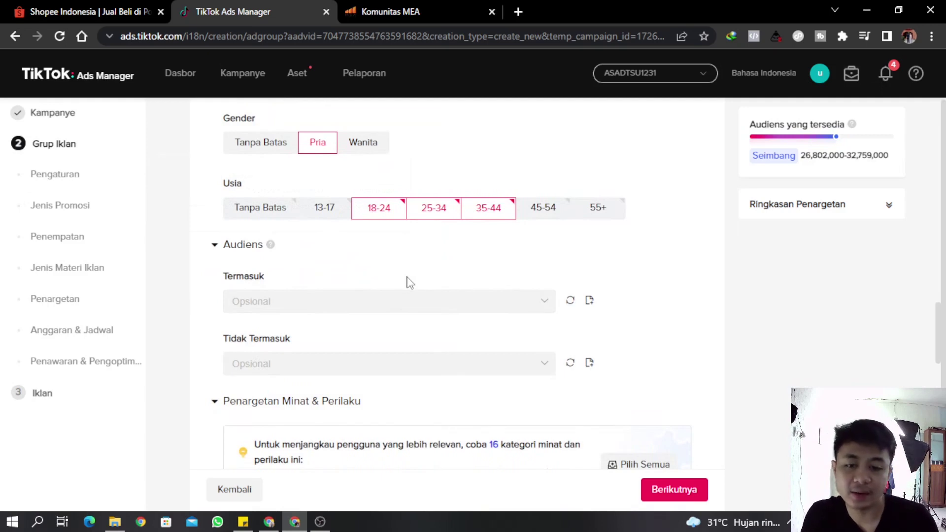
scroll(409, 281, down, 1)
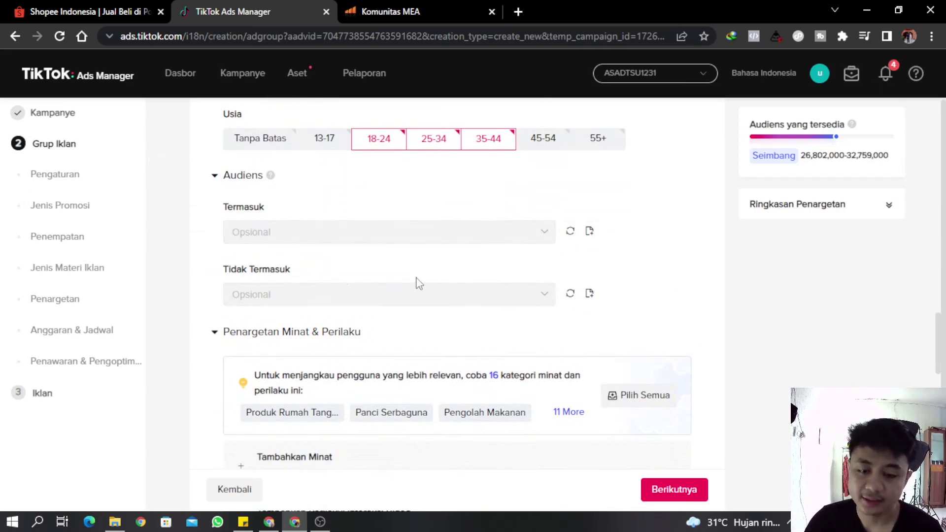
scroll(417, 276, down, 1)
scroll(417, 272, down, 1)
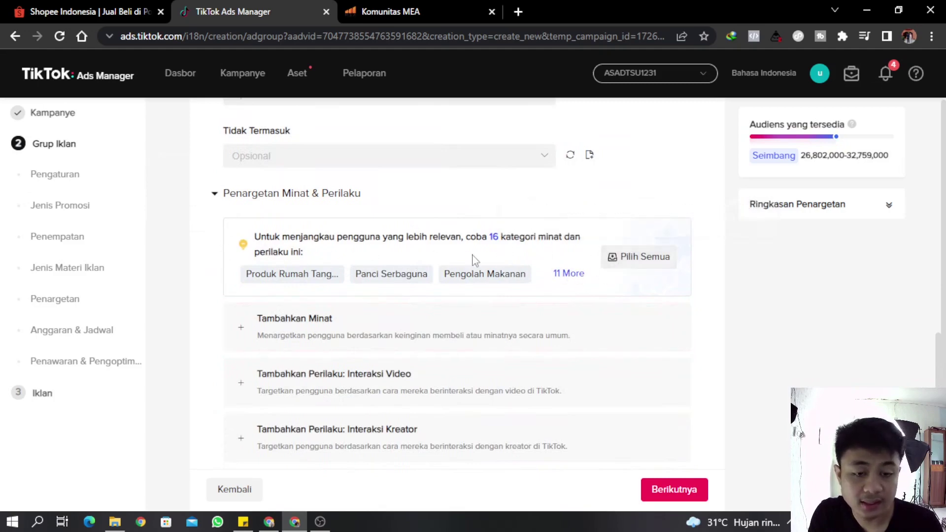
scroll(459, 266, down, 1)
scroll(446, 270, down, 1)
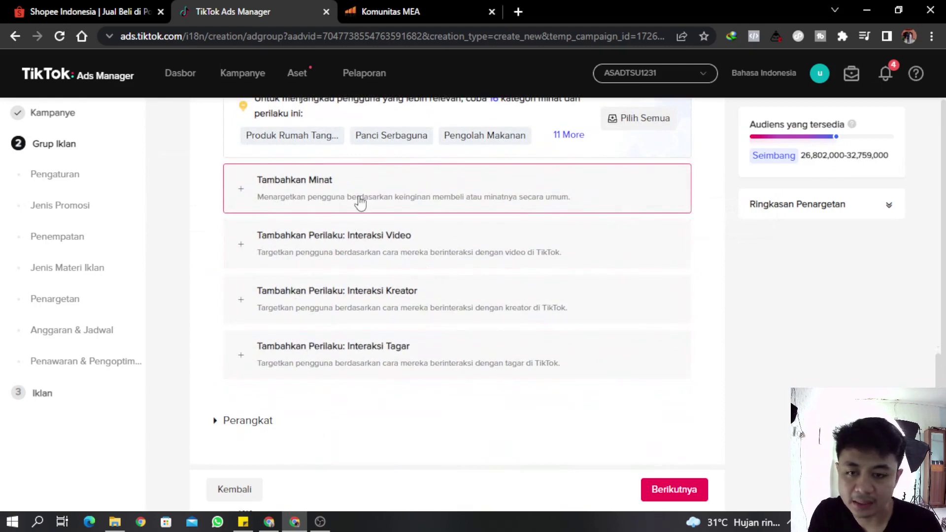
click(315, 195)
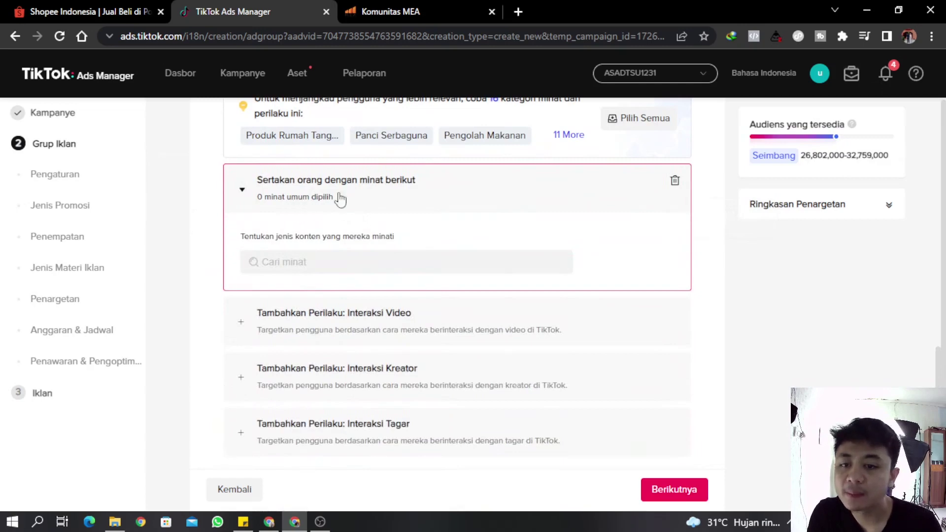
click(371, 260)
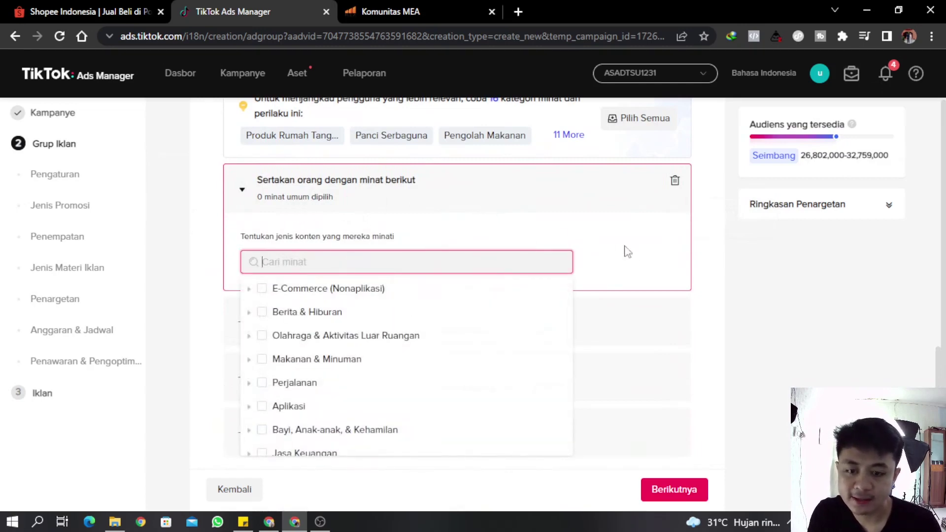
Add the Mantel interest from Pakaian Pria within the Pakaian & Aksesori category
scroll(635, 278, down, 1)
mouse_move(383, 274)
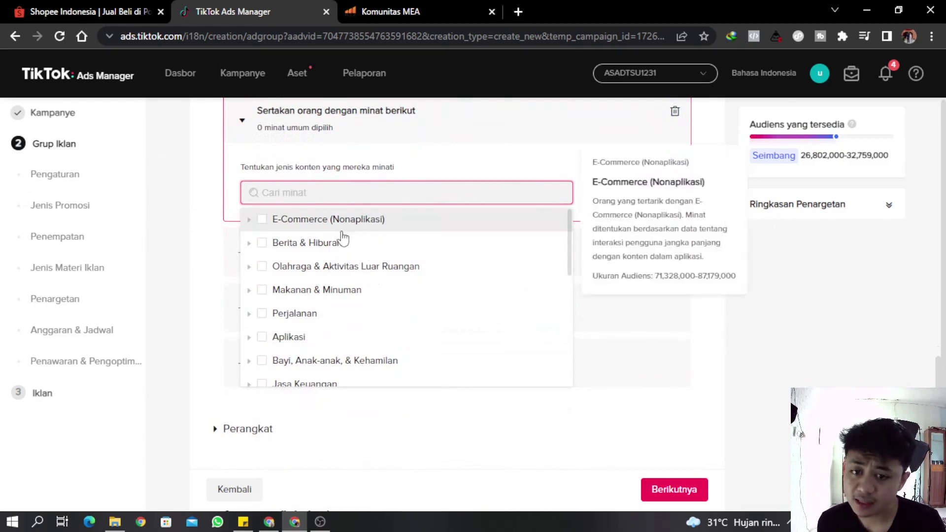
mouse_move(338, 315)
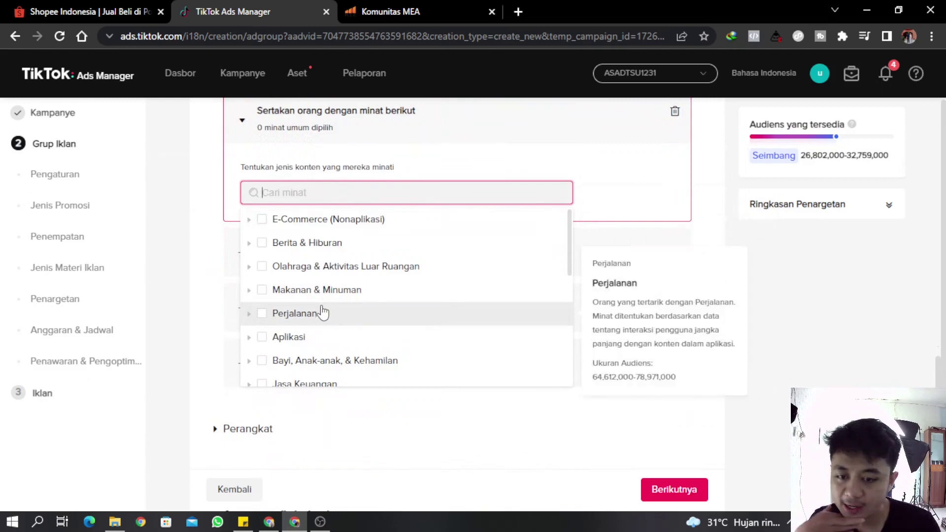
scroll(323, 310, down, 3)
mouse_move(323, 312)
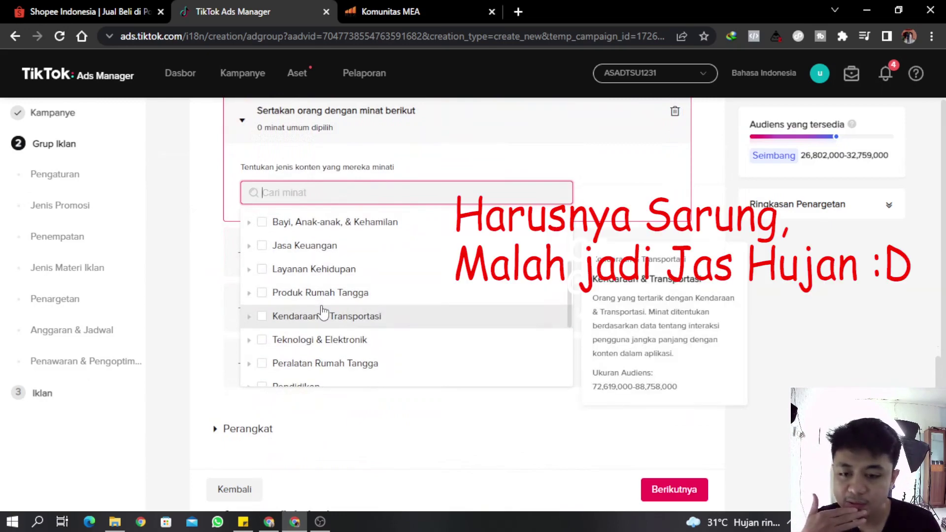
scroll(323, 312, down, 4)
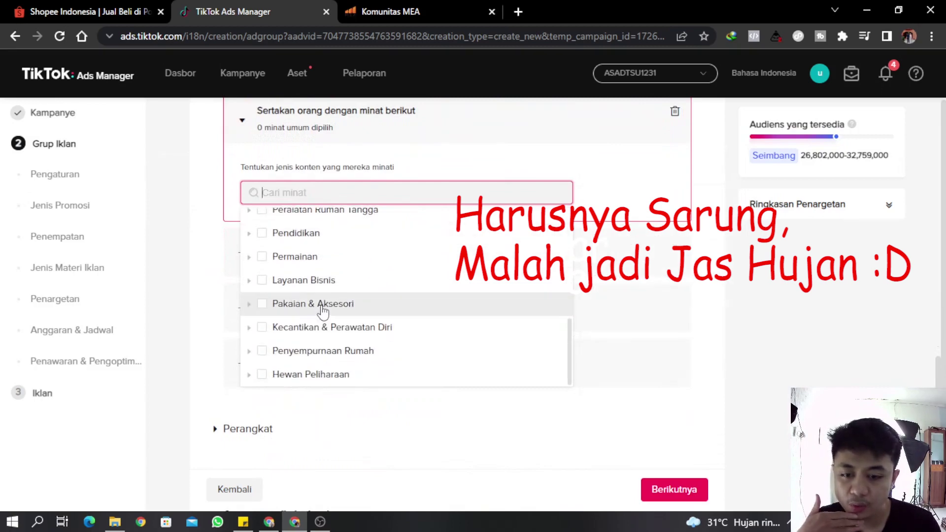
scroll(325, 323, down, 1)
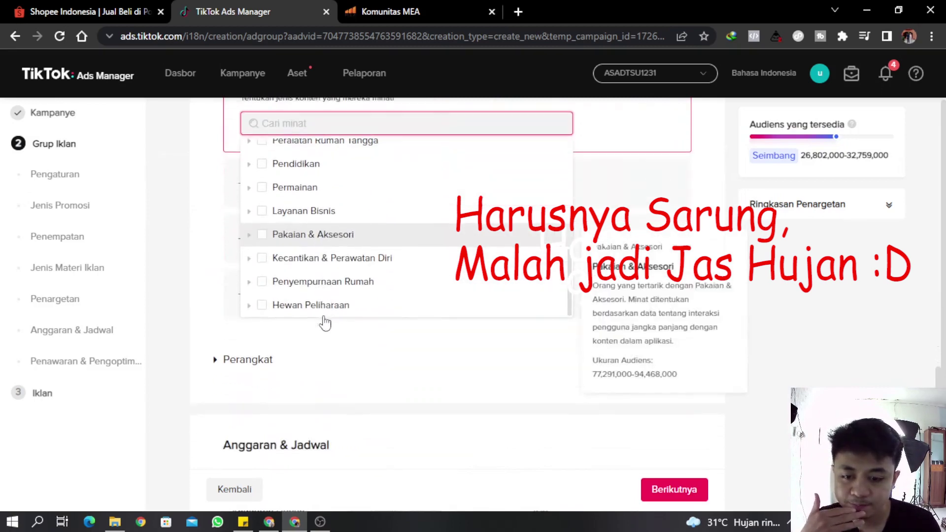
click(249, 235)
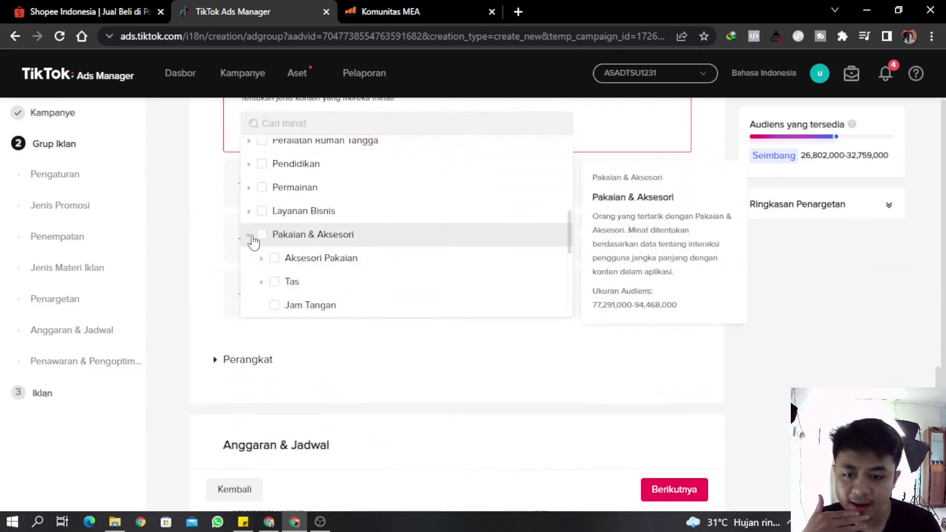
scroll(291, 251, down, 2)
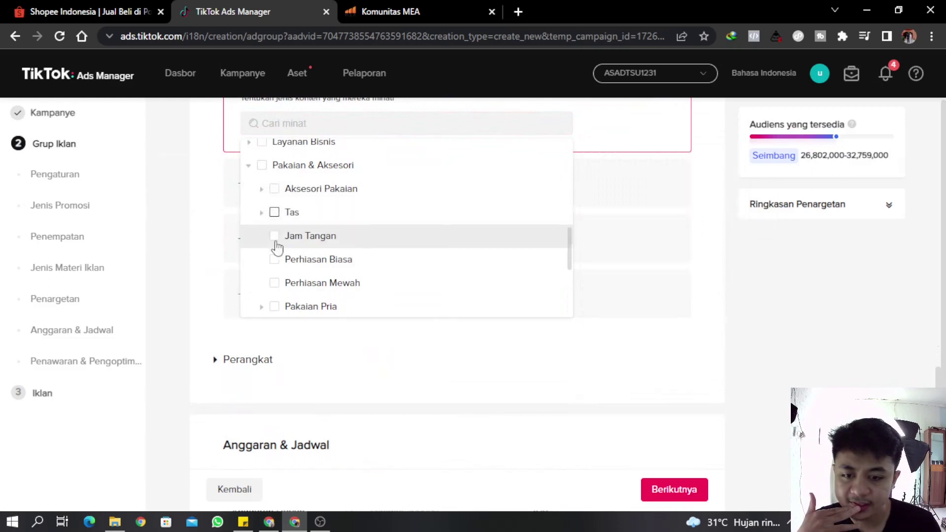
scroll(276, 251, down, 2)
click(263, 238)
scroll(306, 248, down, 2)
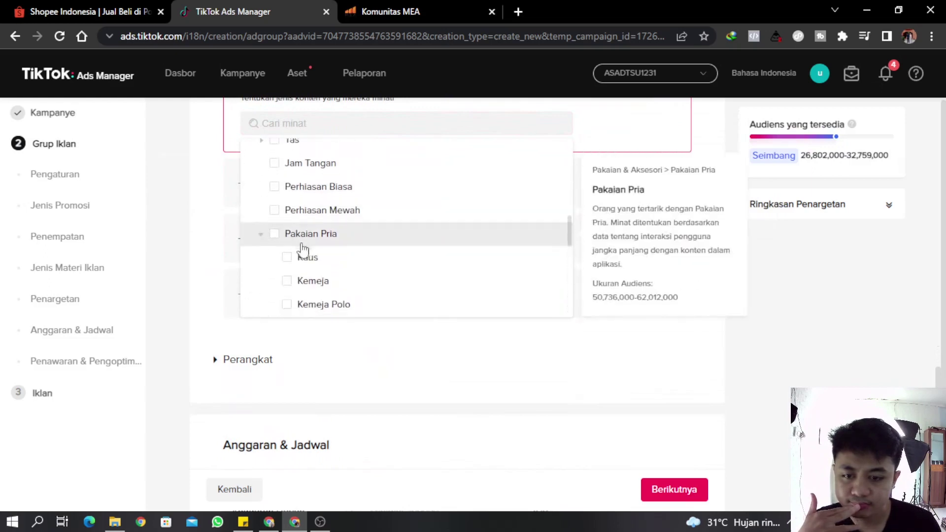
scroll(301, 237, down, 2)
click(287, 219)
Add the Mantel interest from Pakaian Wanita within the Pakaian & Aksesori category
scroll(340, 247, down, 4)
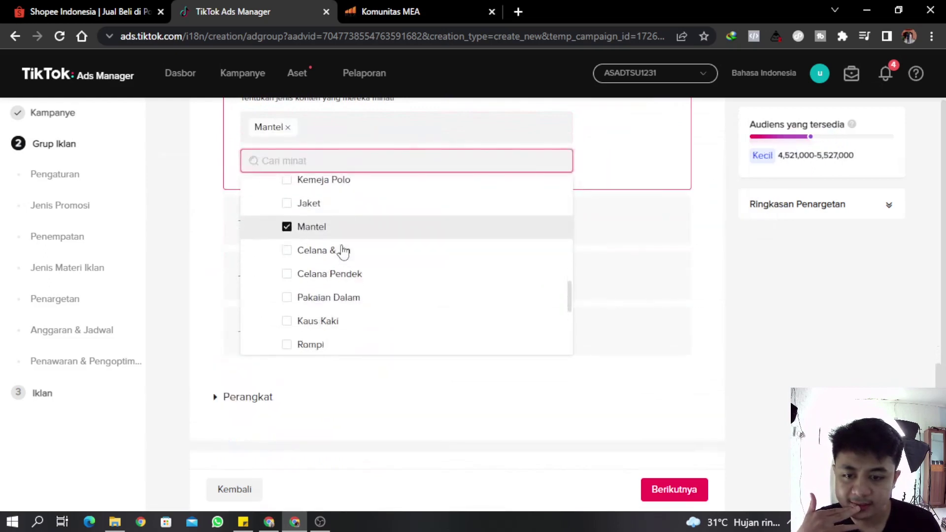
scroll(320, 237, down, 1)
scroll(294, 227, up, 2)
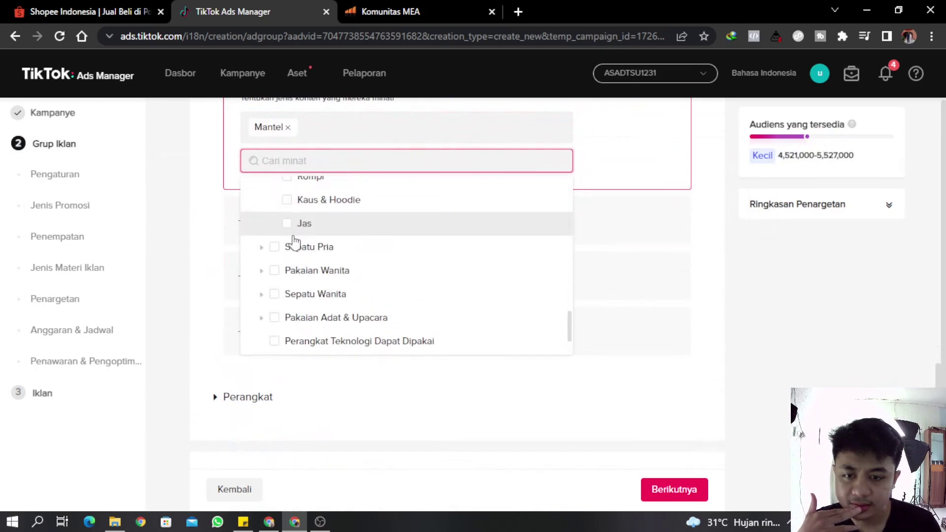
click(262, 271)
scroll(321, 266, down, 3)
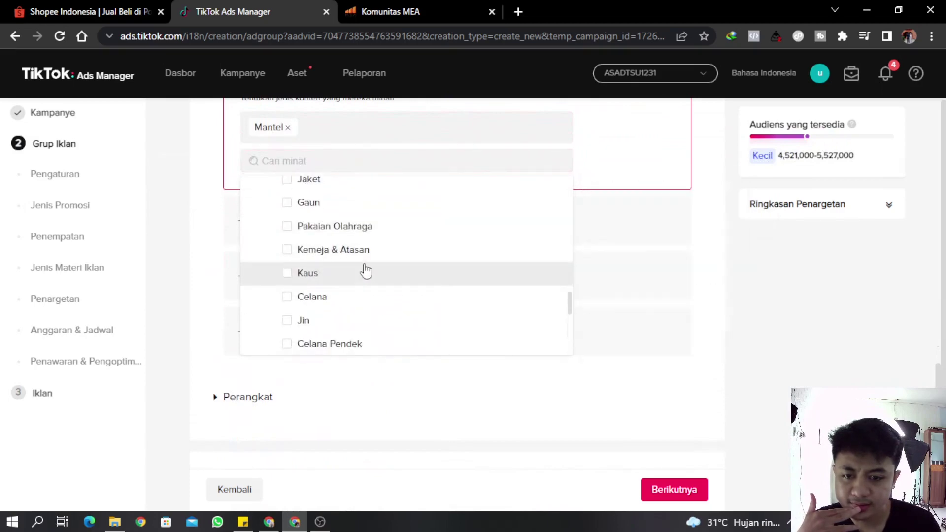
scroll(362, 280, down, 5)
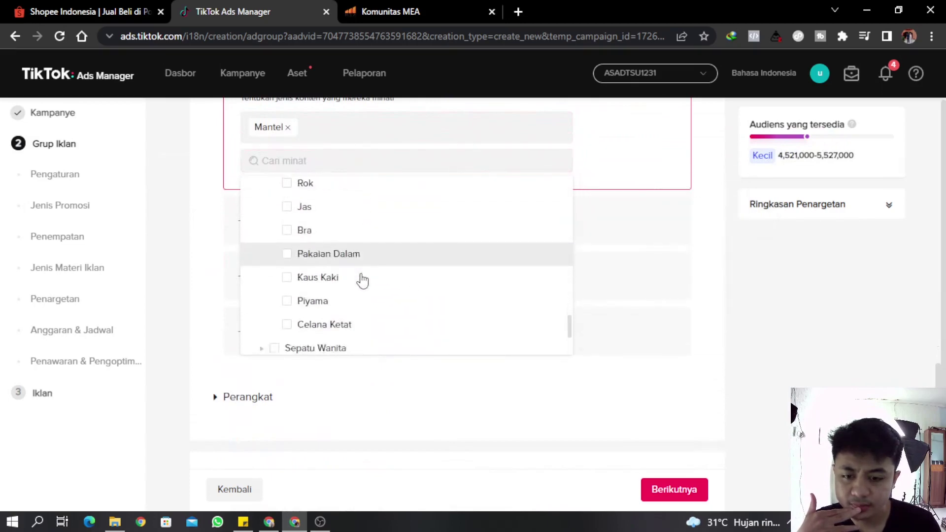
scroll(362, 279, up, 6)
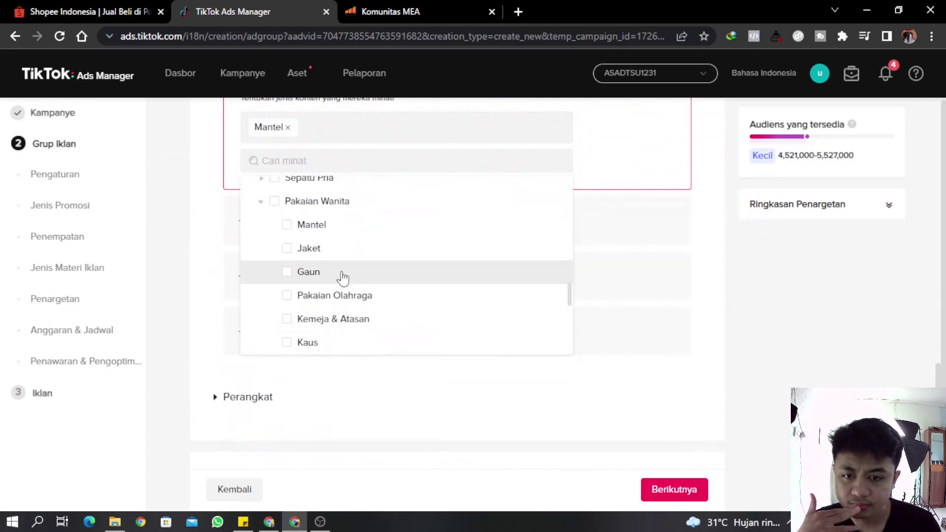
click(289, 230)
Look through the remaining Pakaian & Aksesori interests, including the Sepatu Pria options, and collapse the category
scroll(345, 266, down, 3)
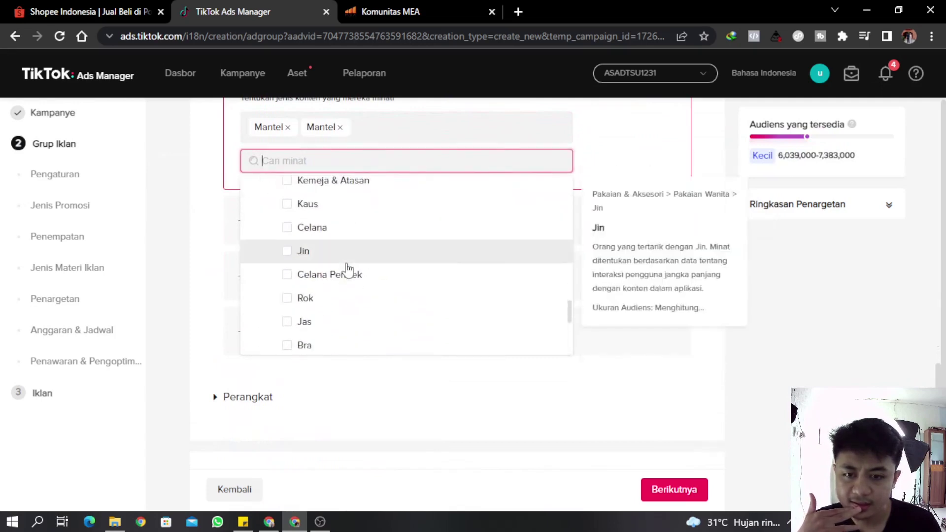
scroll(348, 270, up, 2)
scroll(348, 270, down, 6)
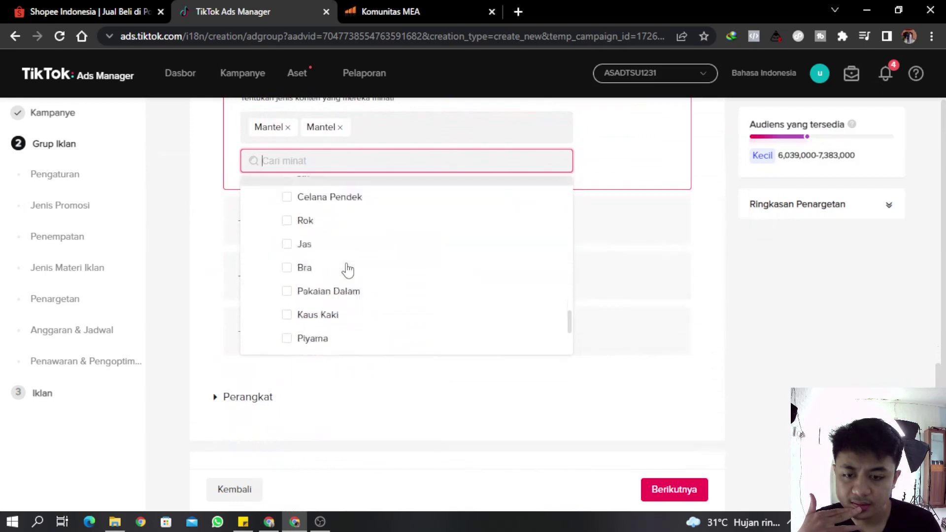
scroll(315, 335, down, 2)
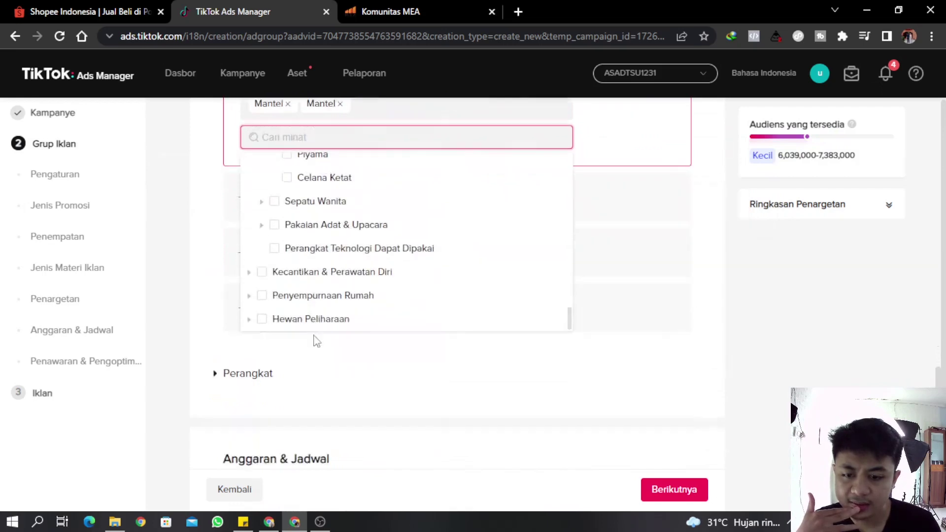
scroll(295, 284, up, 9)
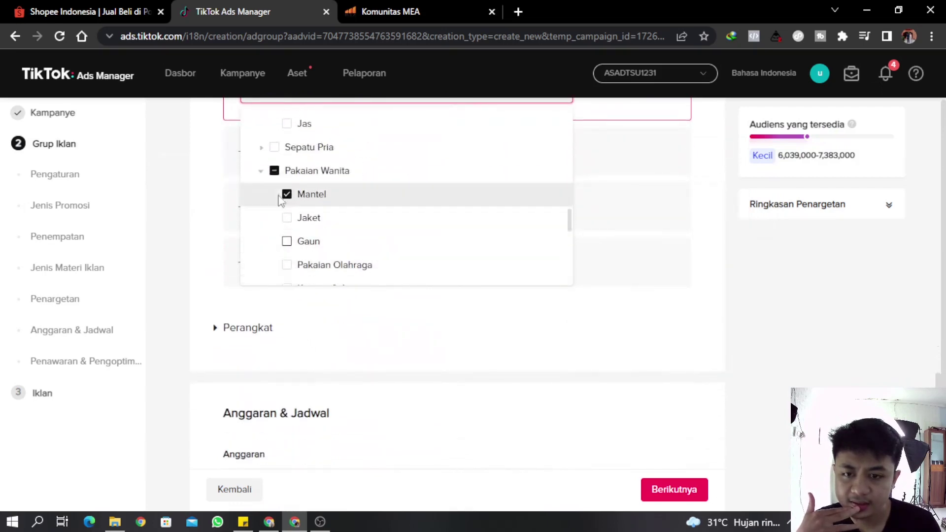
click(261, 171)
click(261, 149)
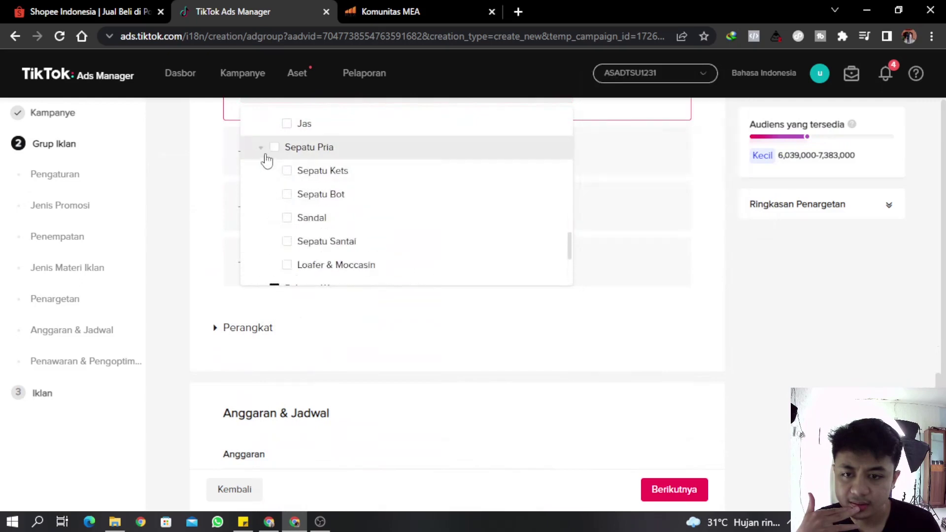
click(262, 149)
scroll(269, 202, up, 4)
scroll(782, 285, up, 2)
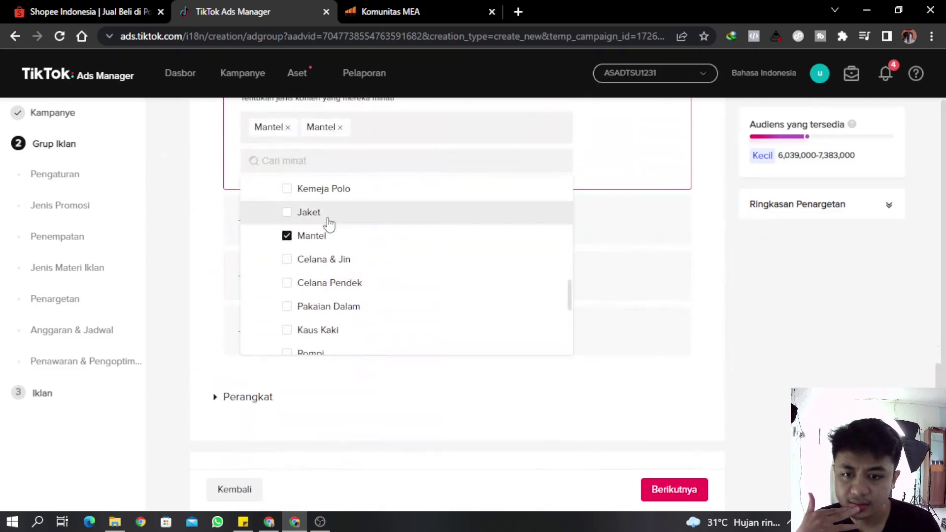
scroll(316, 232, up, 3)
scroll(296, 262, up, 3)
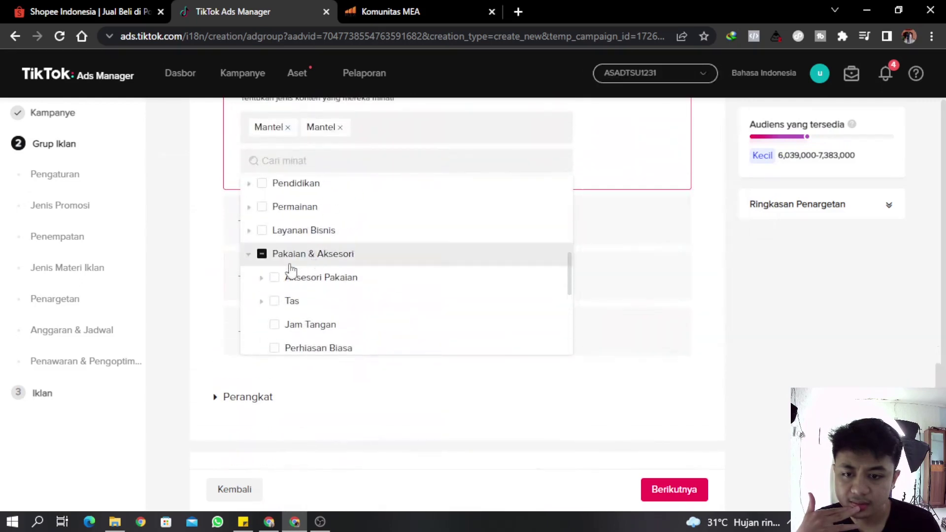
click(250, 257)
Review the top-level interest categories and the Makanan & Minuman subcategories, and close the interest list
scroll(321, 256, up, 3)
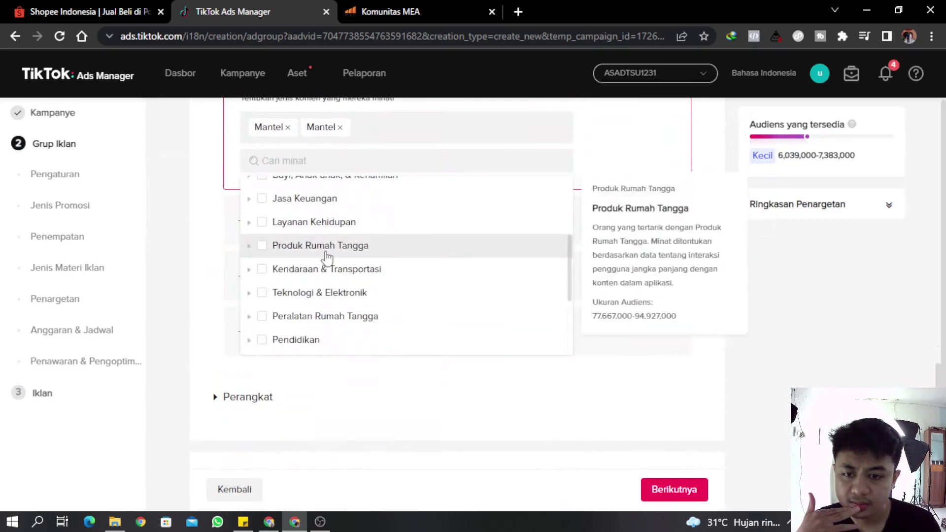
scroll(327, 261, down, 3)
scroll(330, 264, down, 3)
scroll(344, 257, up, 3)
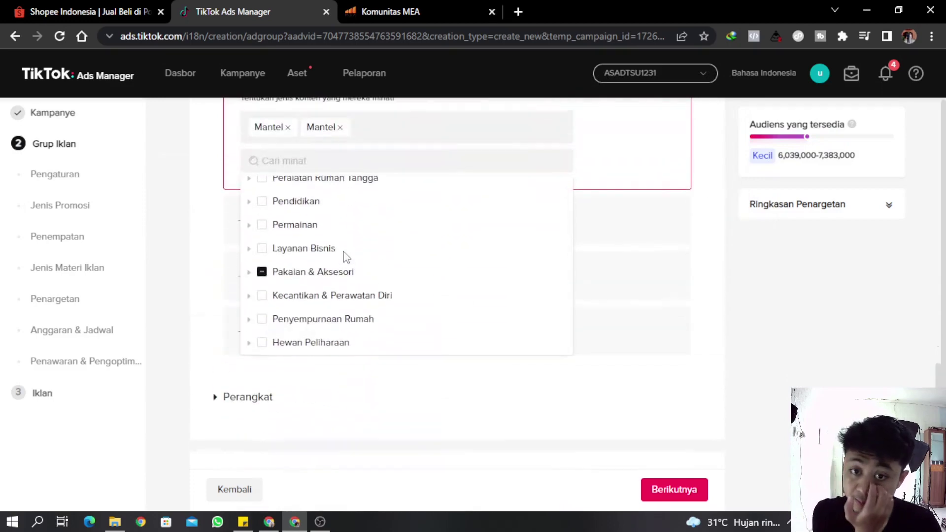
scroll(317, 263, up, 4)
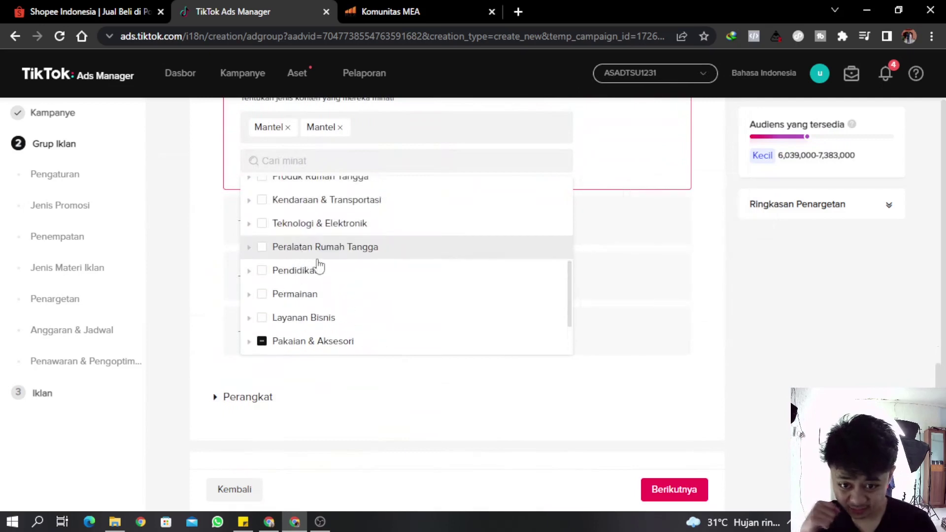
scroll(321, 264, up, 3)
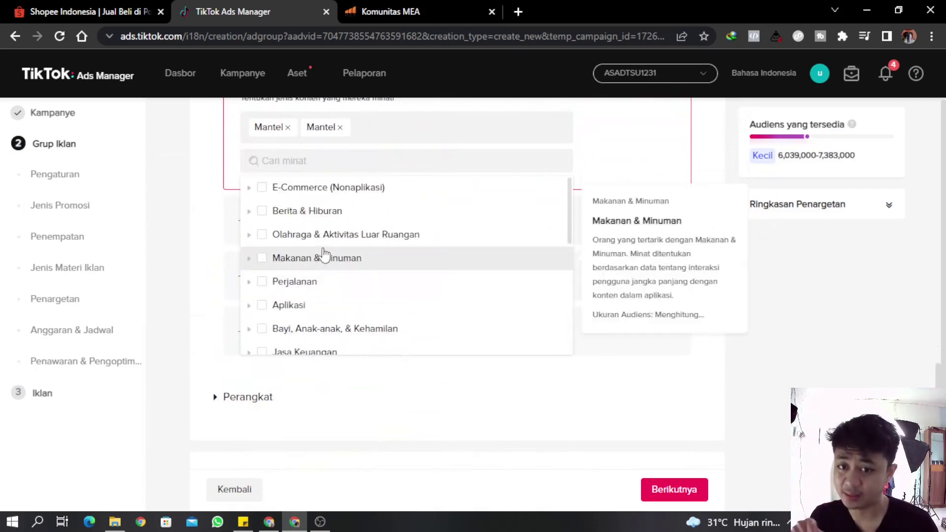
scroll(323, 256, up, 2)
mouse_move(328, 264)
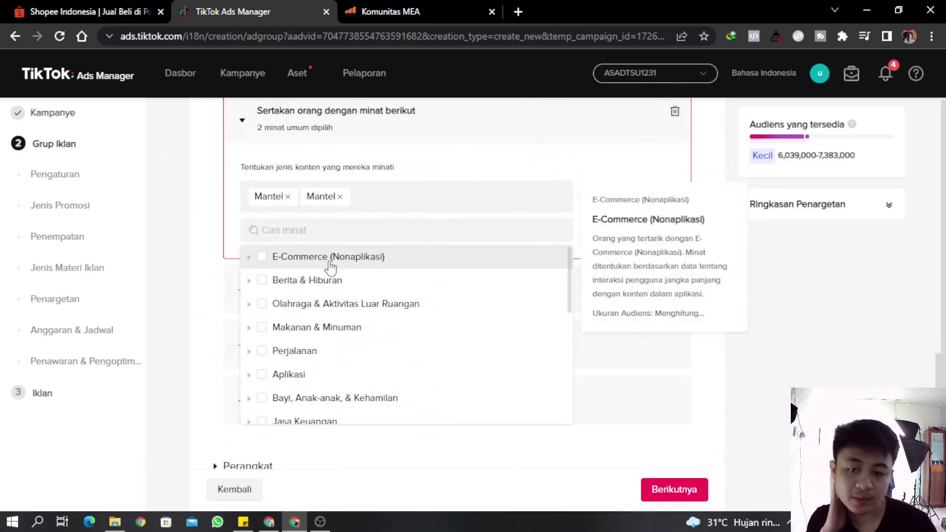
mouse_move(342, 333)
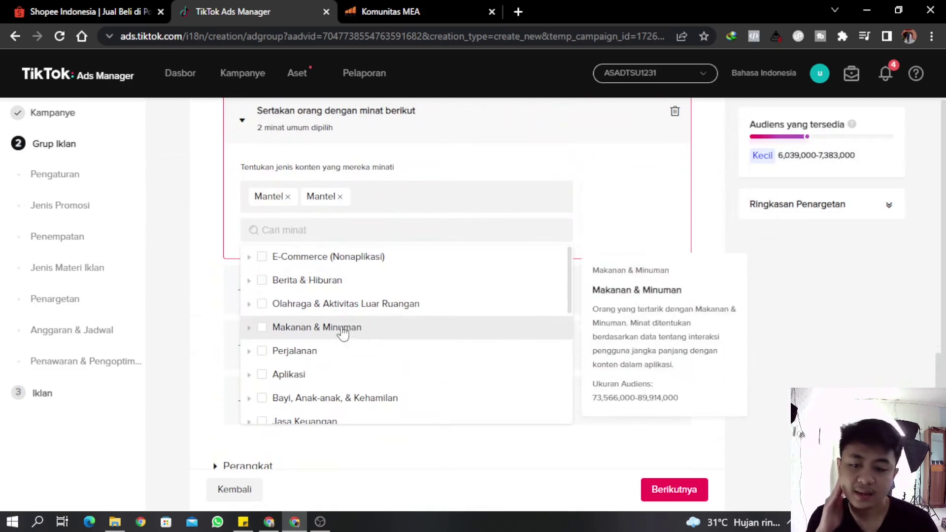
click(248, 330)
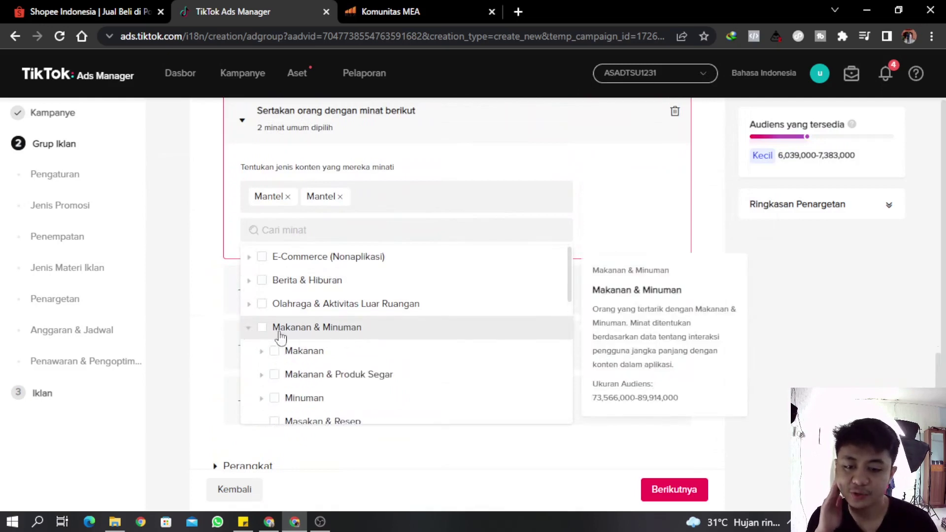
click(202, 210)
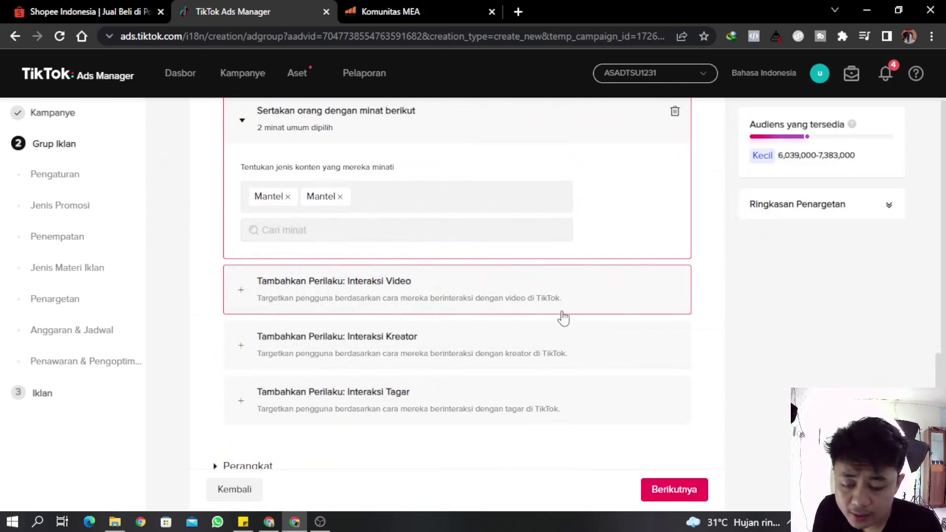
scroll(547, 321, down, 1)
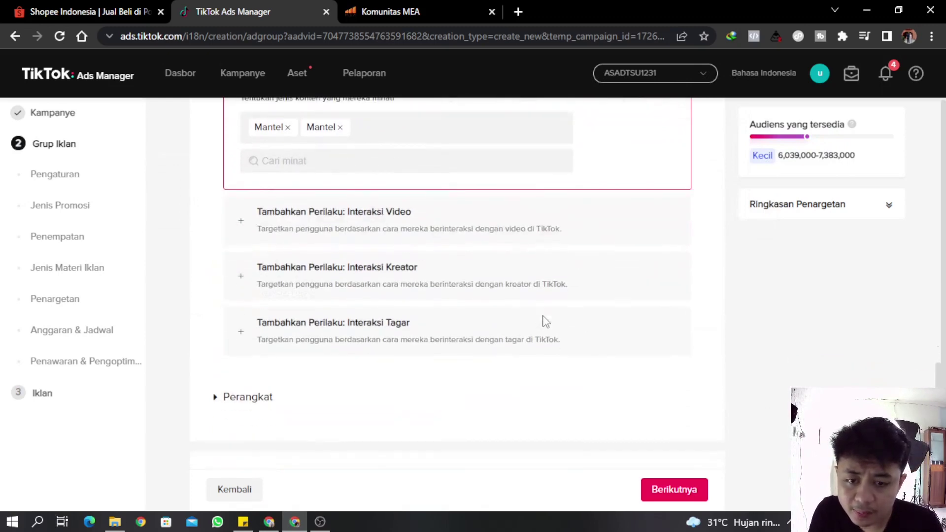
Add the Interaksi Video behavior with Ditonton sampai akhir, Disukai, Dikomentari and Dibagikan interactions over the last 7 hari
click(381, 225)
click(382, 226)
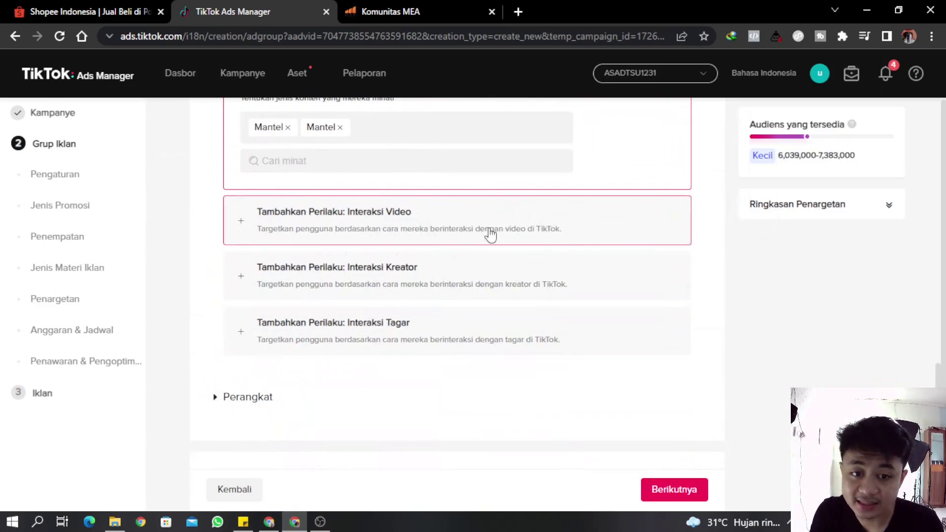
click(351, 221)
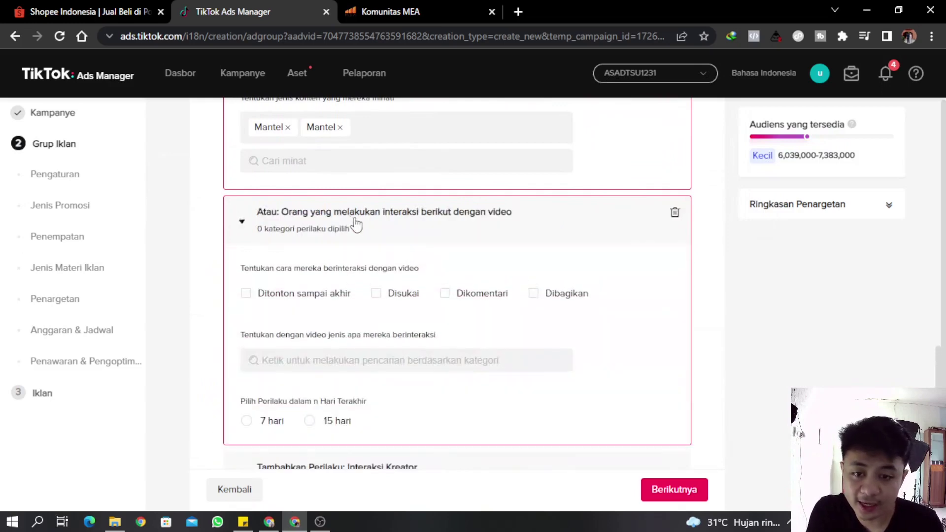
click(534, 296)
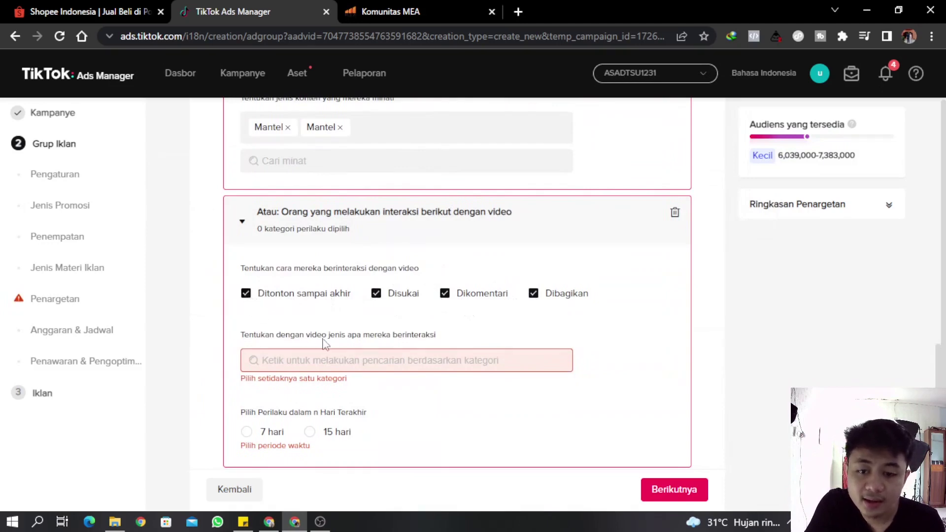
scroll(325, 335, down, 1)
click(246, 364)
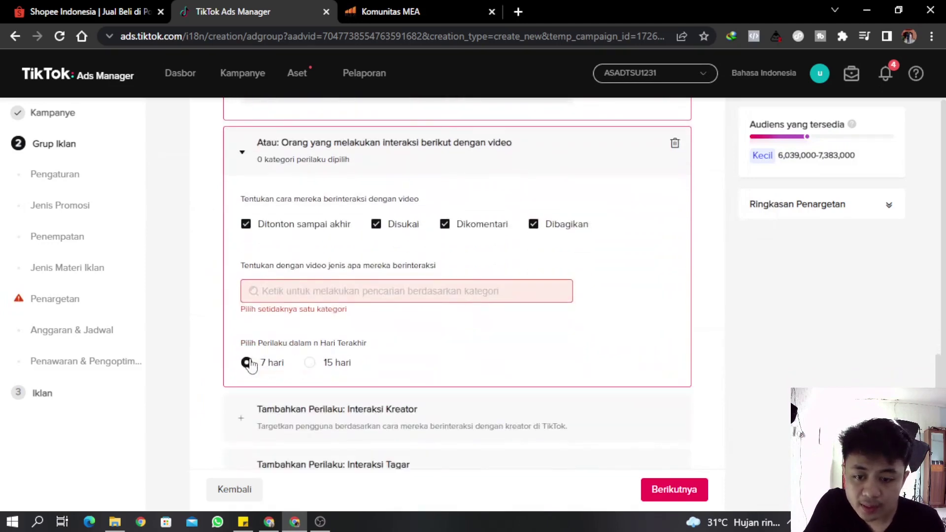
Select Other Fashion and Outfits from Beauty & Style as the video categories for the Interaksi Video behavior
click(392, 296)
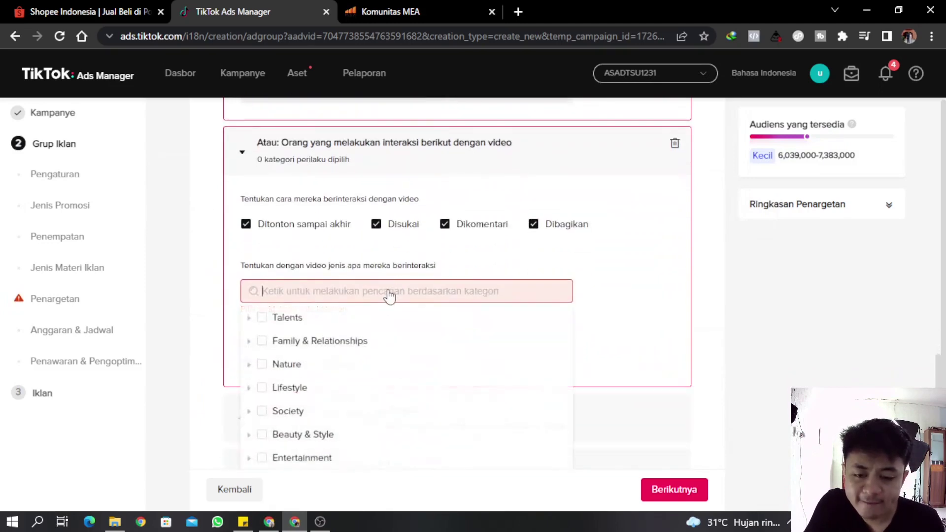
scroll(380, 306, down, 1)
scroll(377, 312, down, 1)
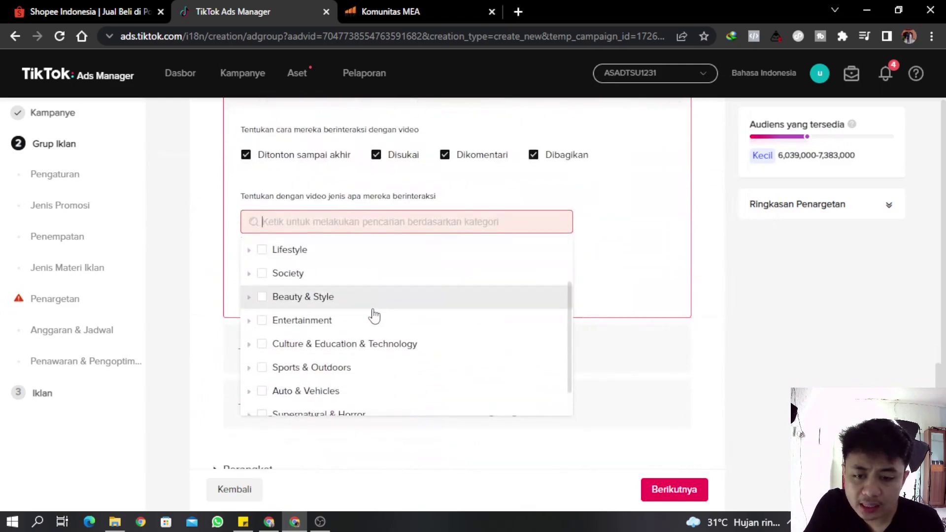
click(250, 299)
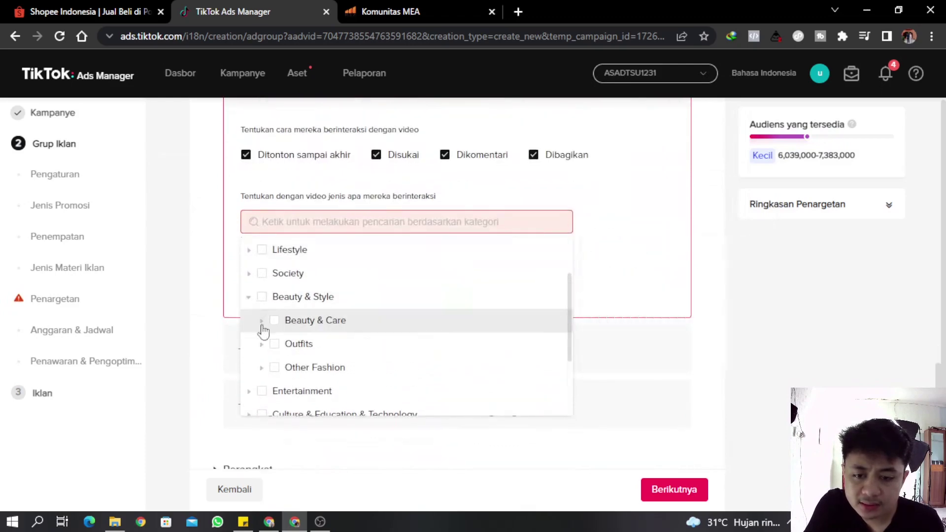
click(275, 368)
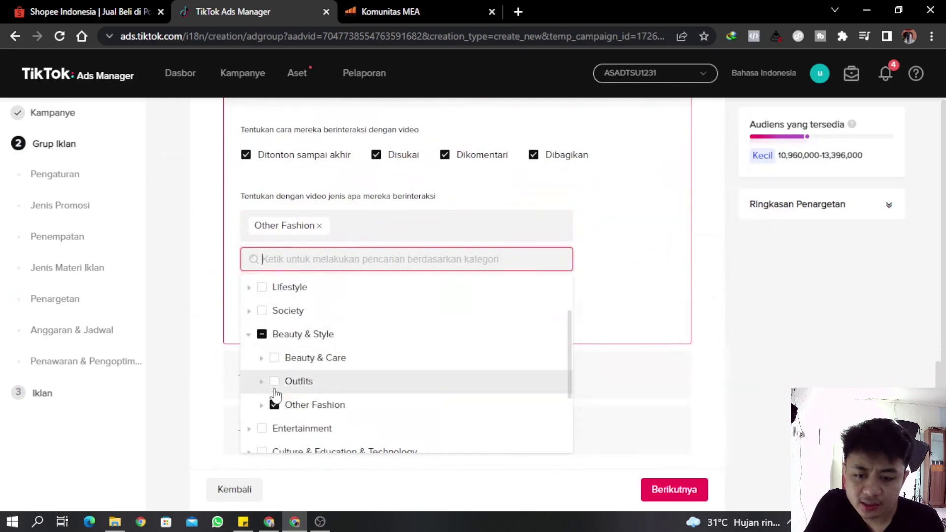
click(274, 381)
scroll(422, 353, down, 1)
scroll(422, 353, down, 1)
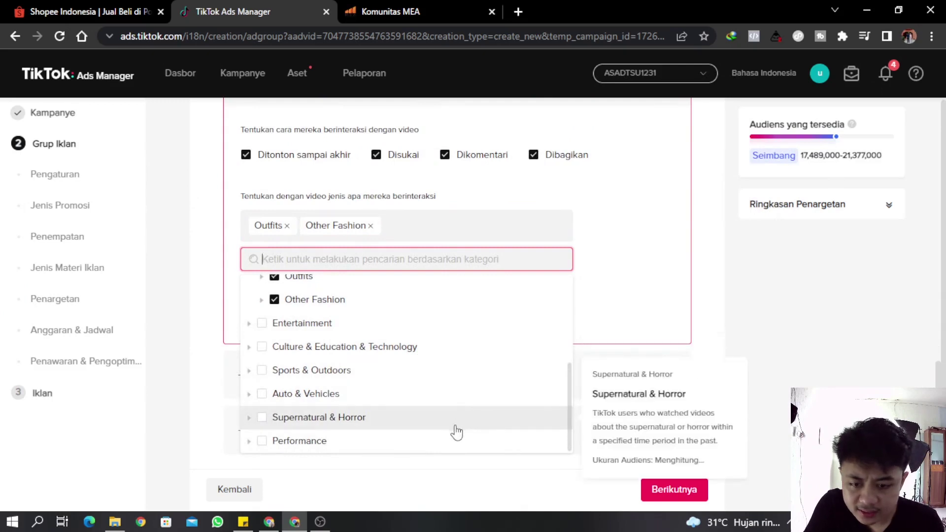
click(619, 250)
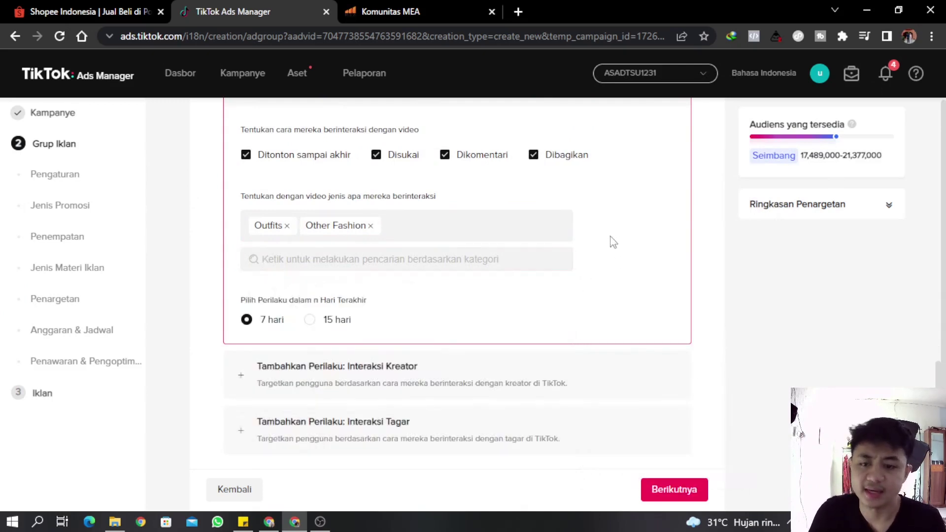
Review the top-level video categories for the Interaksi Video behavior once more and close the list
scroll(440, 306, up, 1)
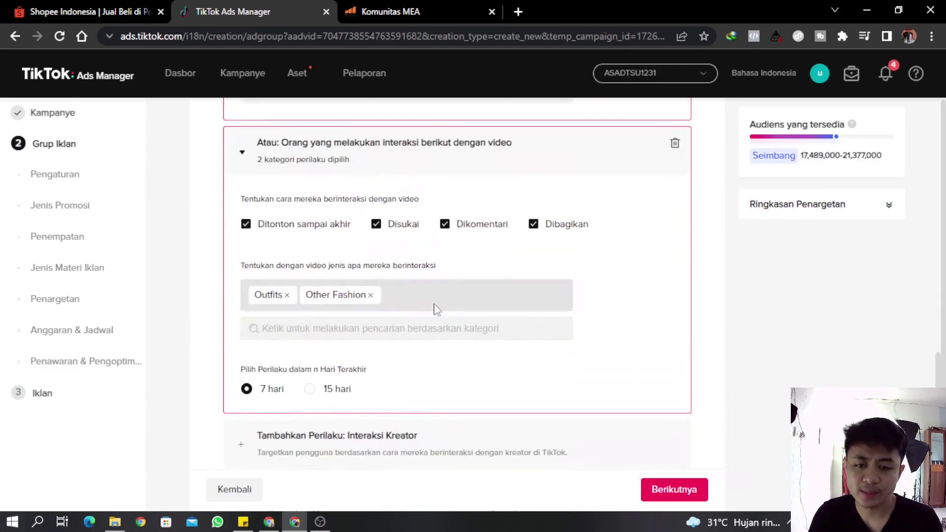
click(461, 297)
scroll(298, 284, up, 1)
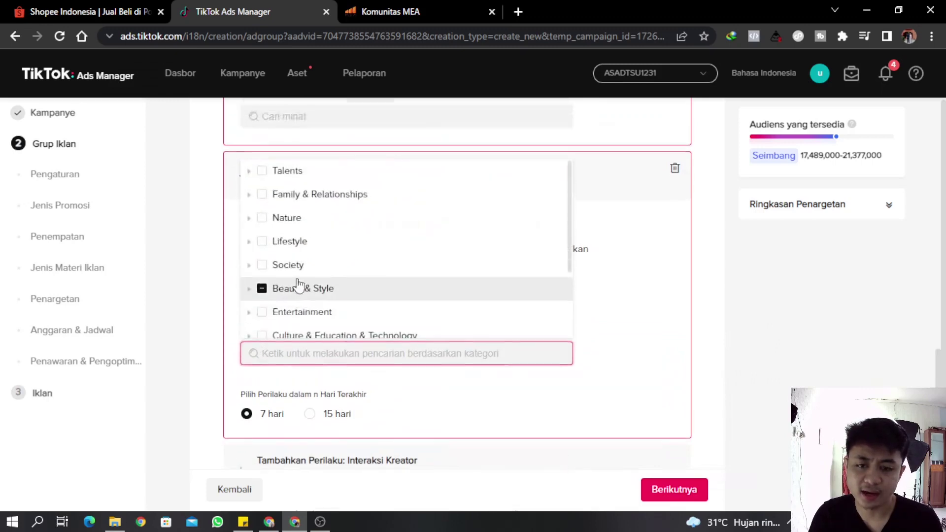
scroll(301, 289, up, 2)
scroll(340, 325, down, 3)
click(655, 323)
scroll(571, 355, down, 1)
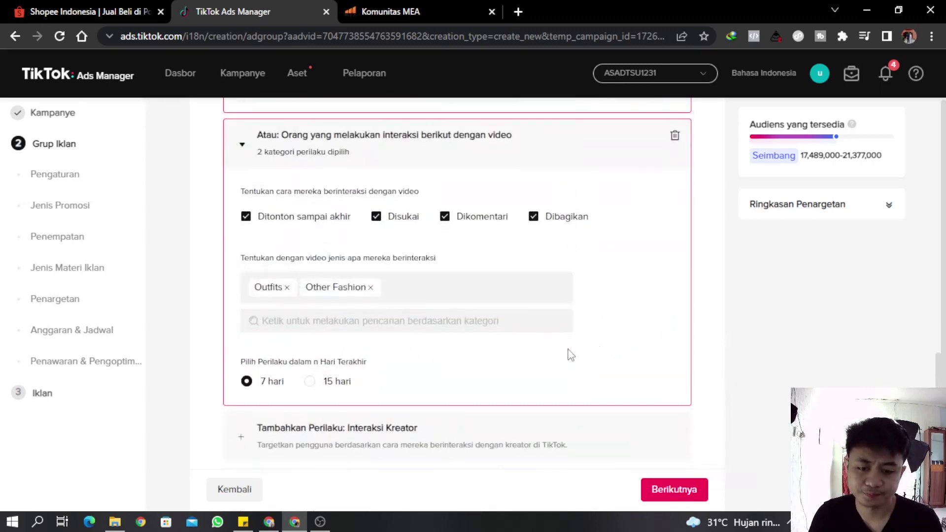
Add the Interaksi Kreator behavior with both the Profil Dilihat and Diikuti interactions
scroll(571, 355, down, 2)
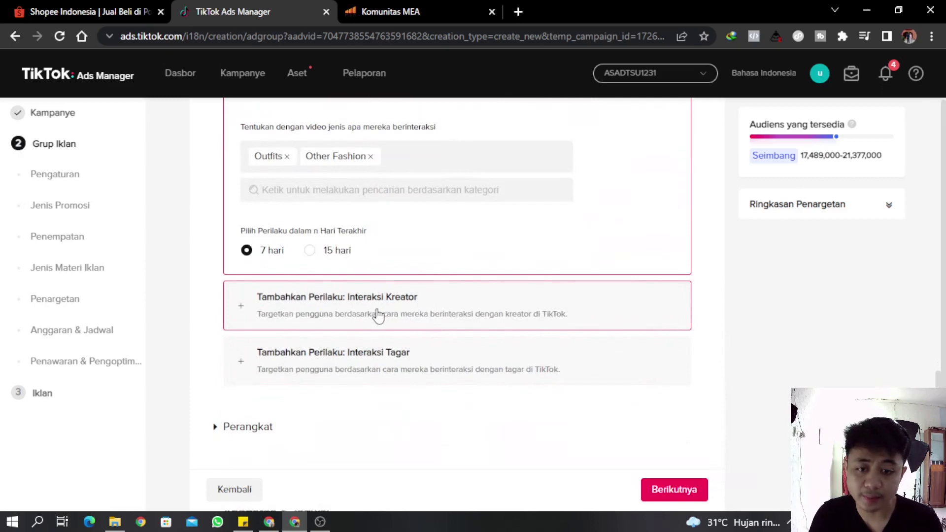
click(305, 313)
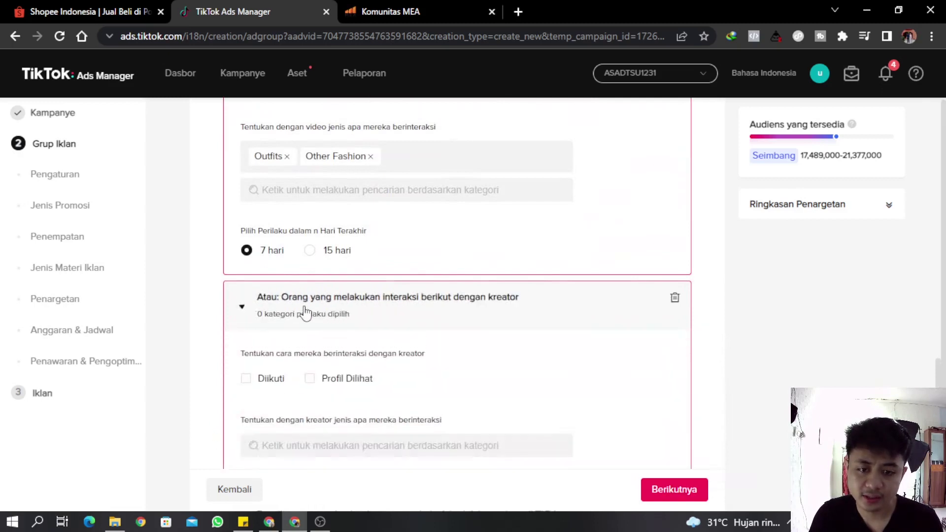
click(307, 312)
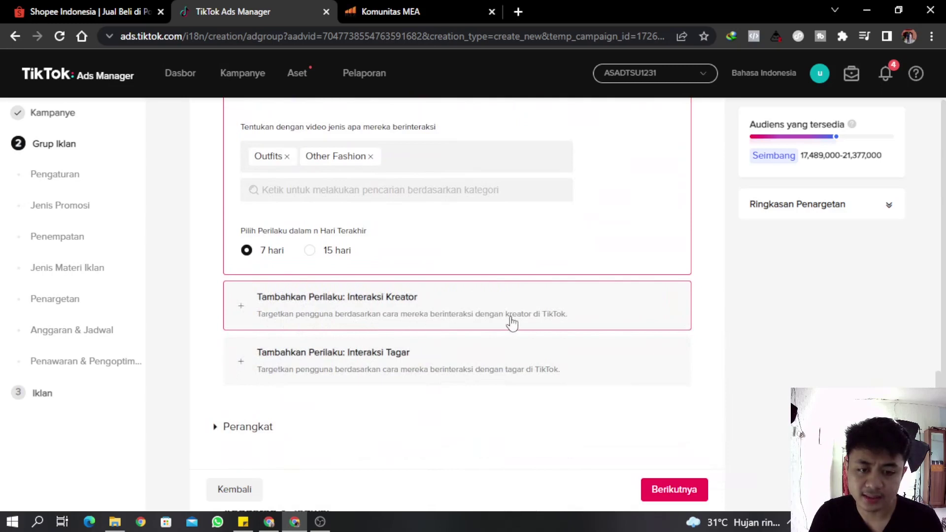
click(415, 317)
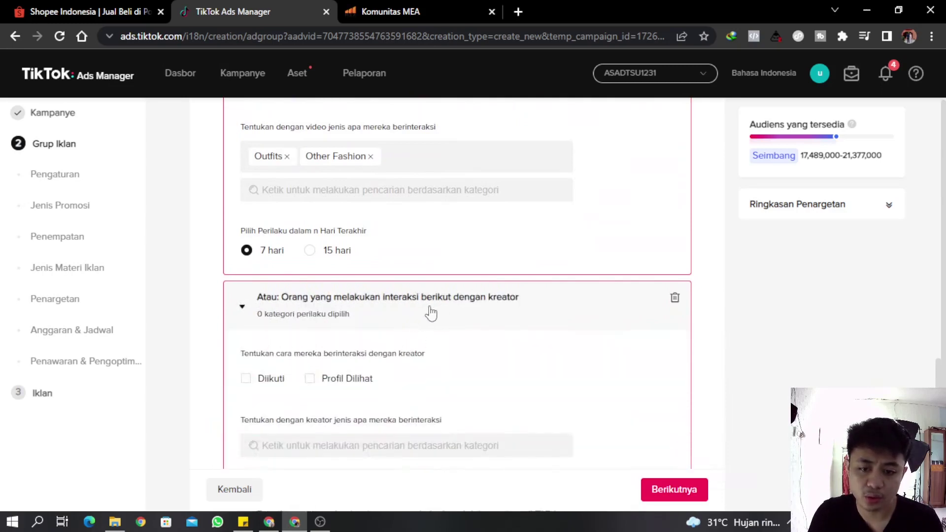
scroll(473, 338, down, 1)
click(323, 310)
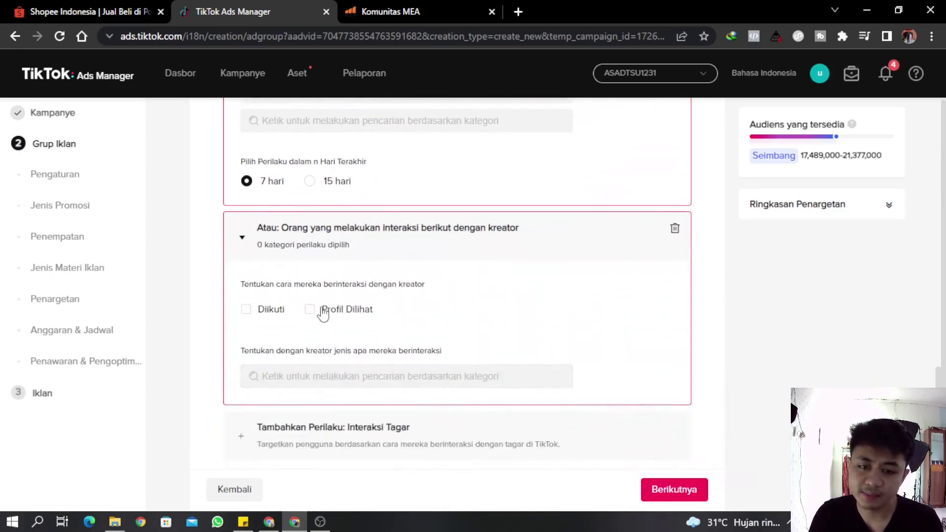
click(260, 310)
Select Outfit and Other Fashion from Fashion&Beauty as creator categories for the Interaksi Kreator behavior
click(344, 382)
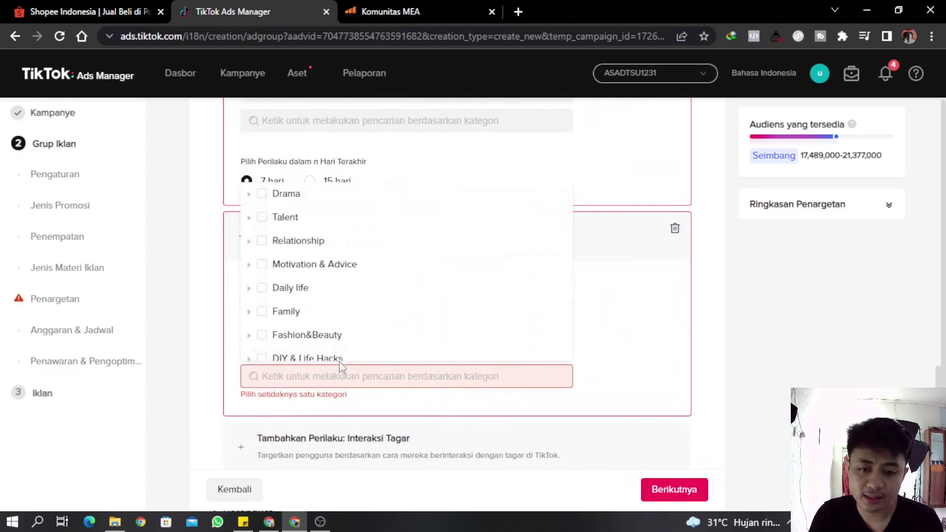
scroll(313, 321, down, 2)
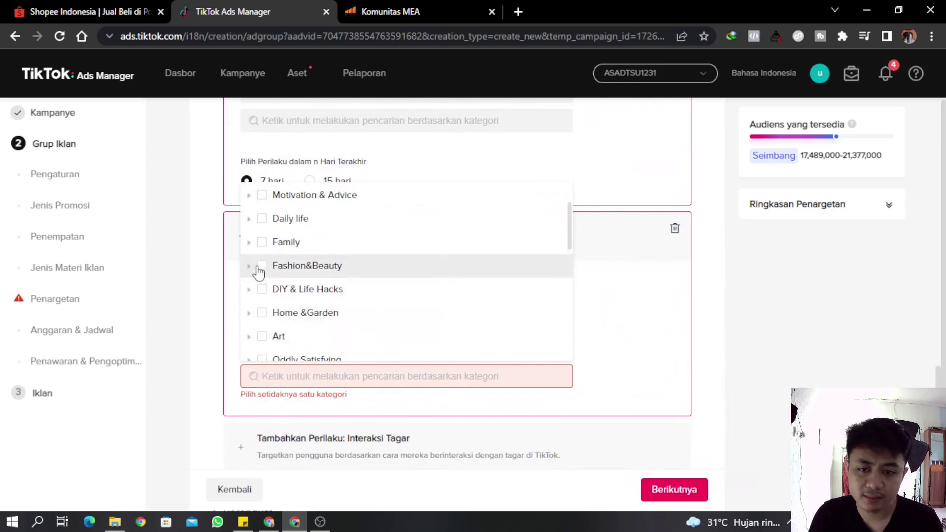
click(252, 267)
scroll(333, 306, down, 1)
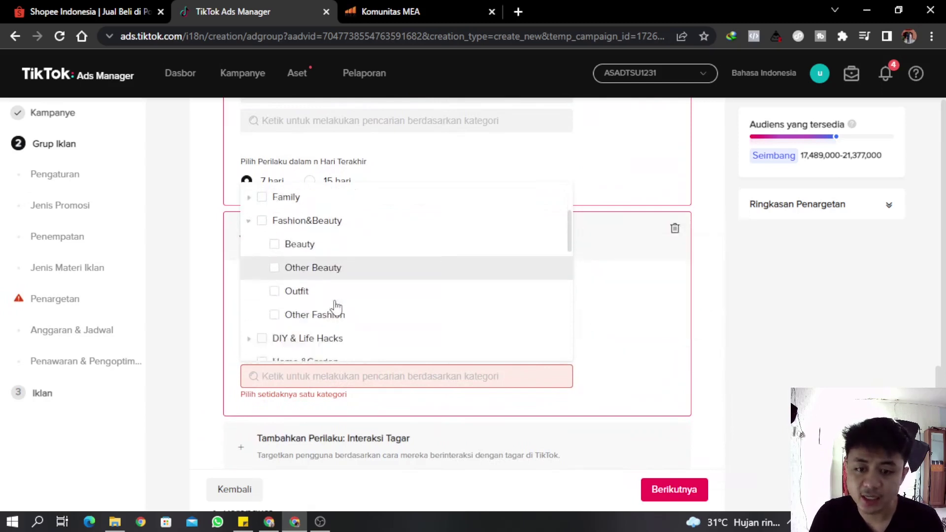
scroll(335, 308, down, 1)
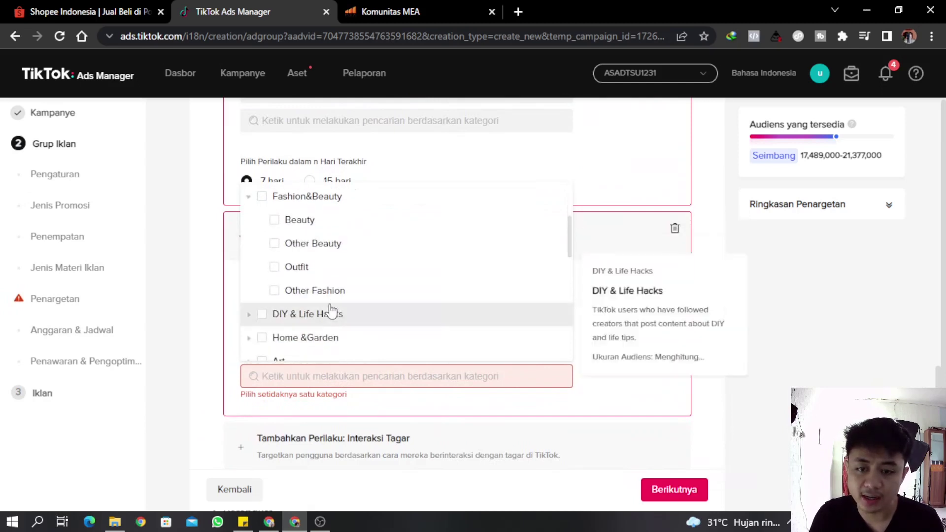
click(275, 268)
click(275, 332)
Add the Outdoor Activities & Nature subcategory to the creator categories and close the list
scroll(391, 331, down, 3)
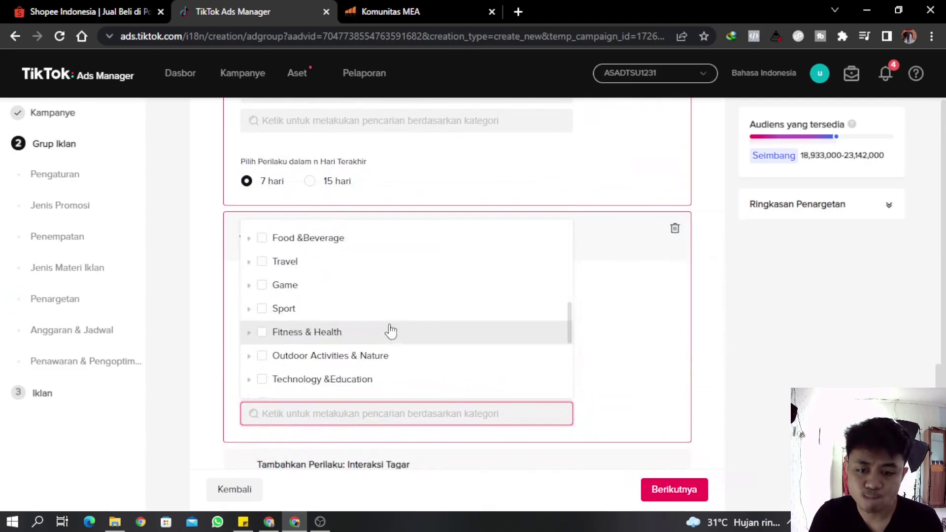
scroll(390, 331, down, 8)
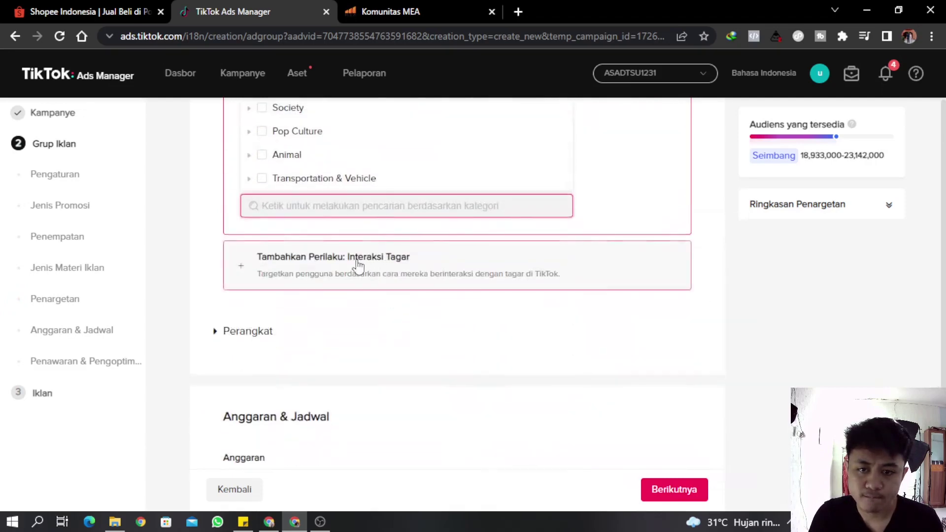
scroll(358, 266, up, 8)
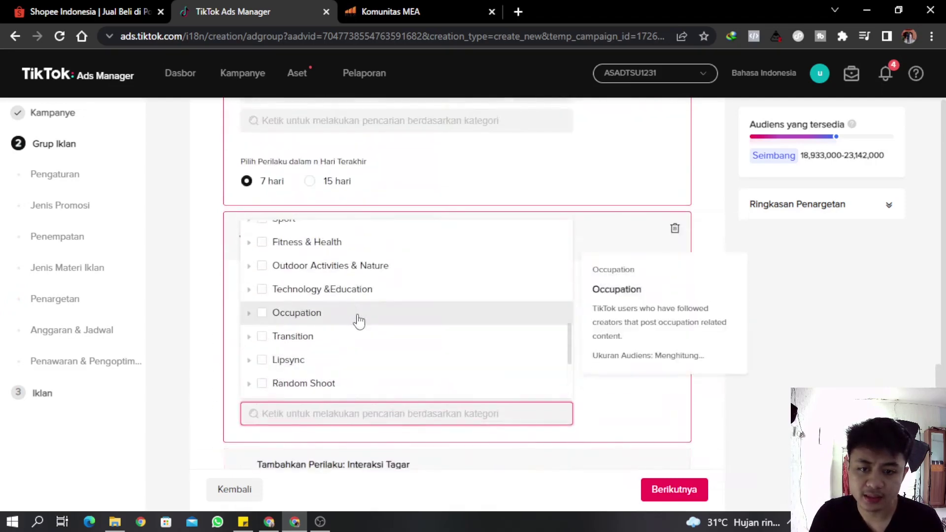
click(249, 268)
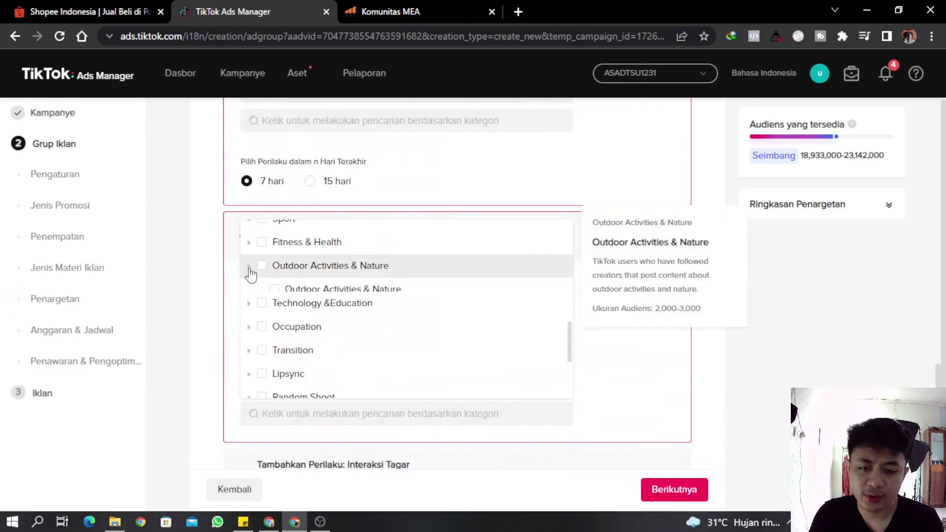
click(275, 290)
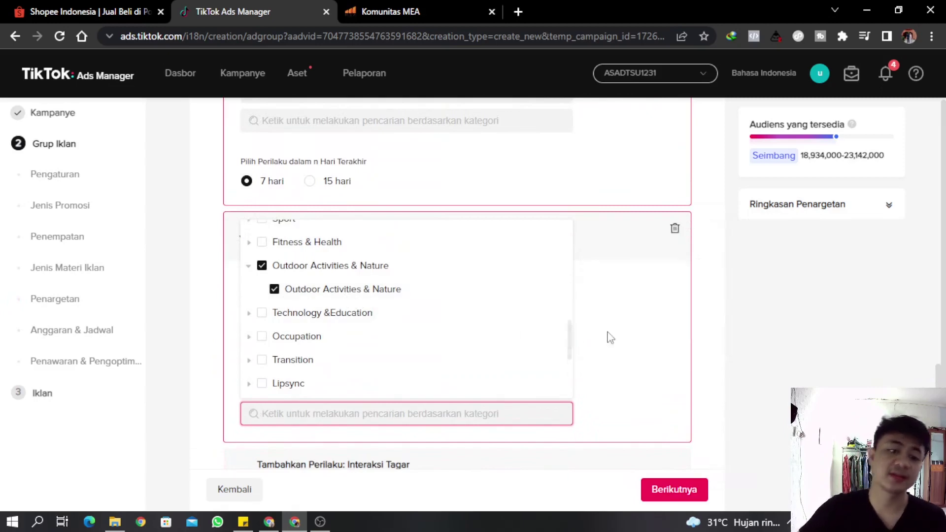
click(602, 297)
Add the Interaksi Tagar behavior and search its hashtags for "# Jashuj" and "jashujan"
scroll(469, 306, down, 1)
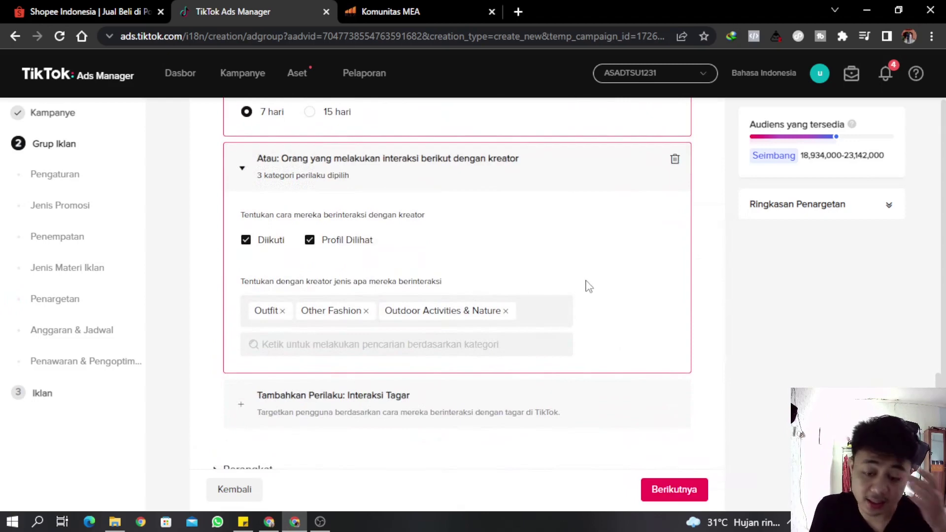
scroll(556, 296, down, 1)
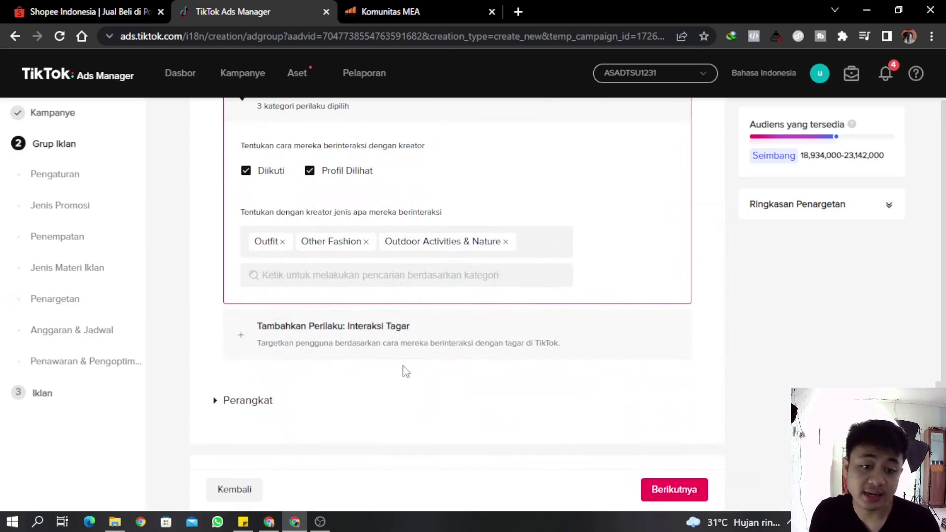
click(431, 354)
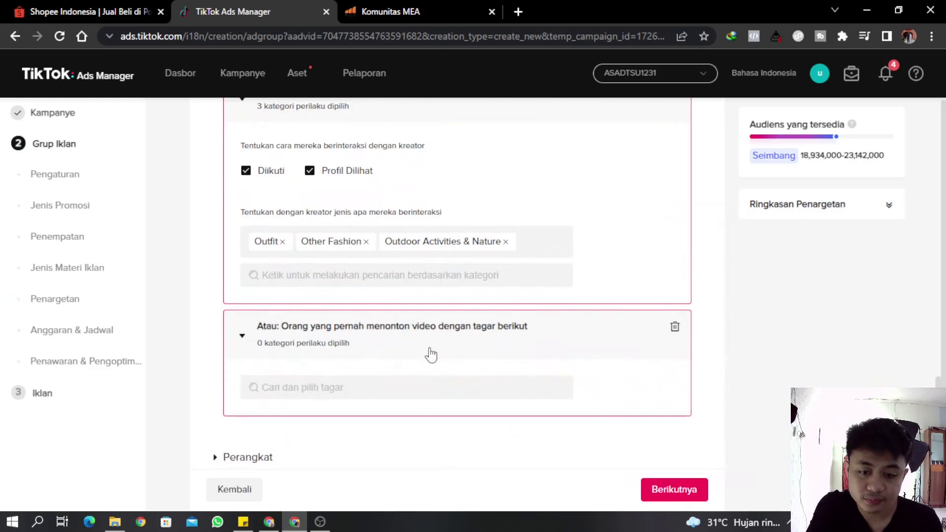
click(318, 389)
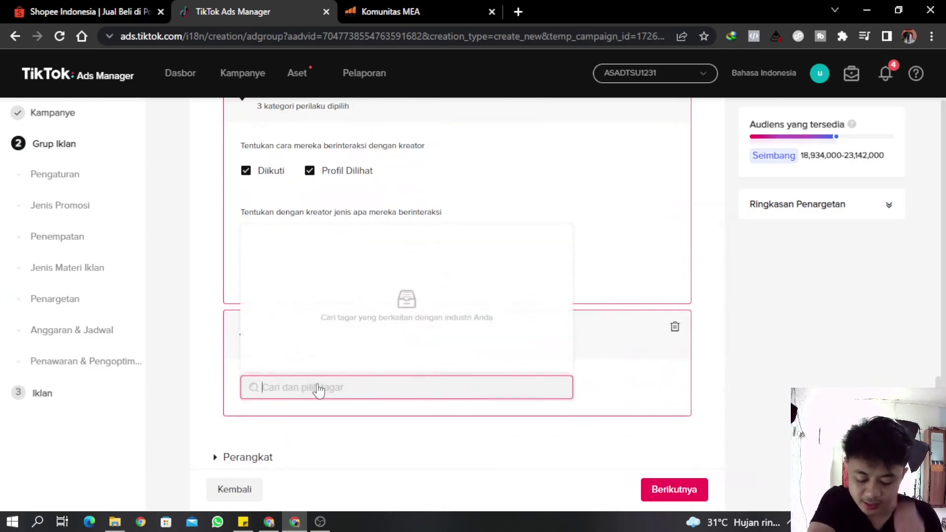
text(3)
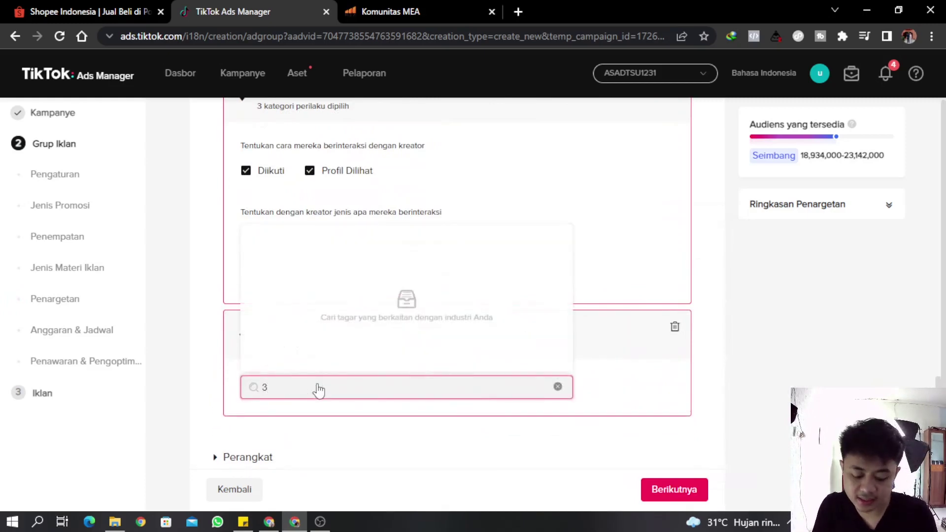
key(BackSpace)
text(#)
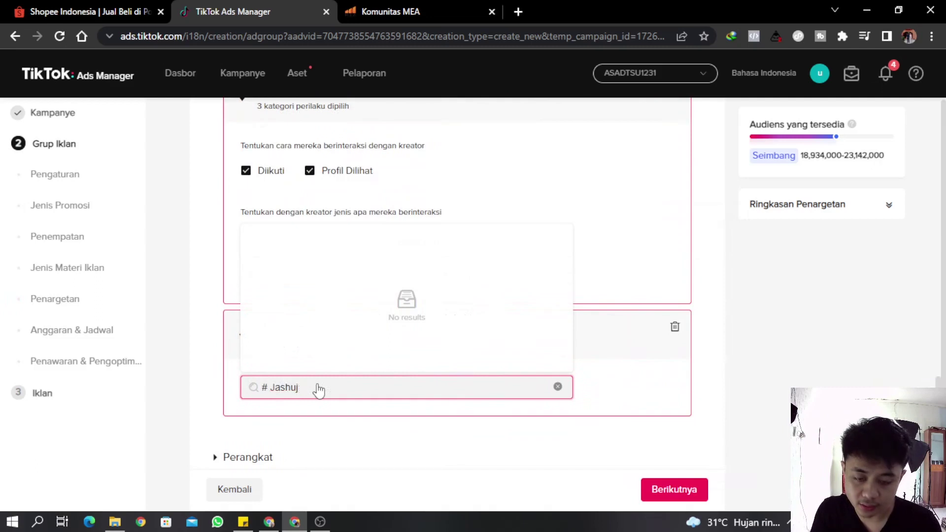
key(BackSpace)
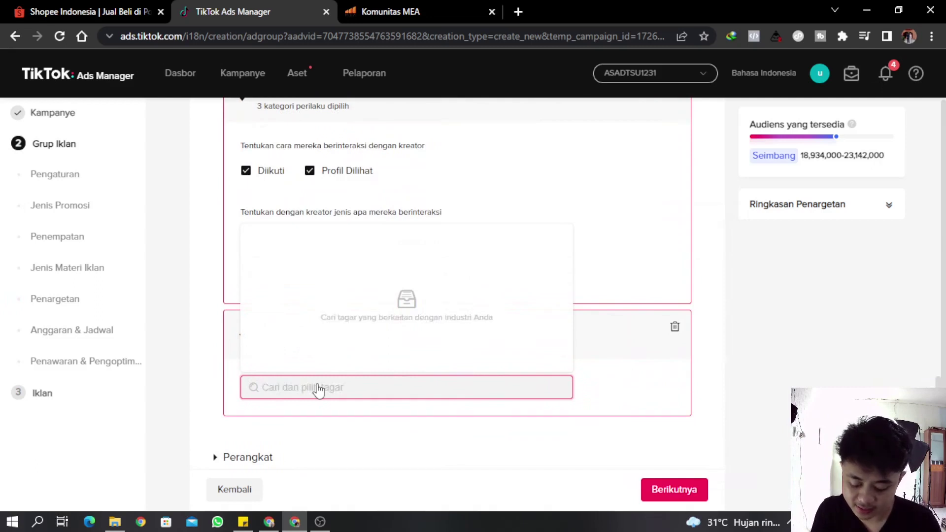
text(jashujan)
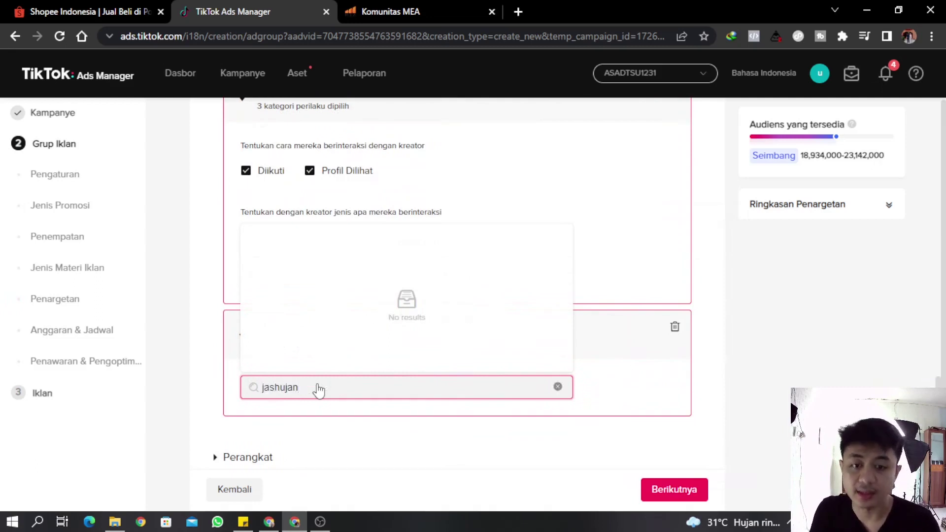
Add the #jashujan hashtag to the hashtag interaction behavior and close the results list
click(270, 232)
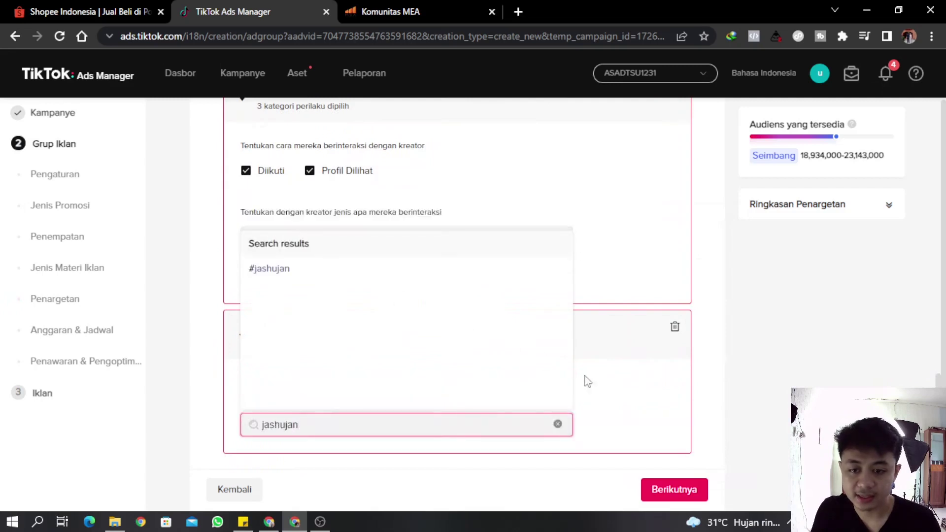
click(656, 369)
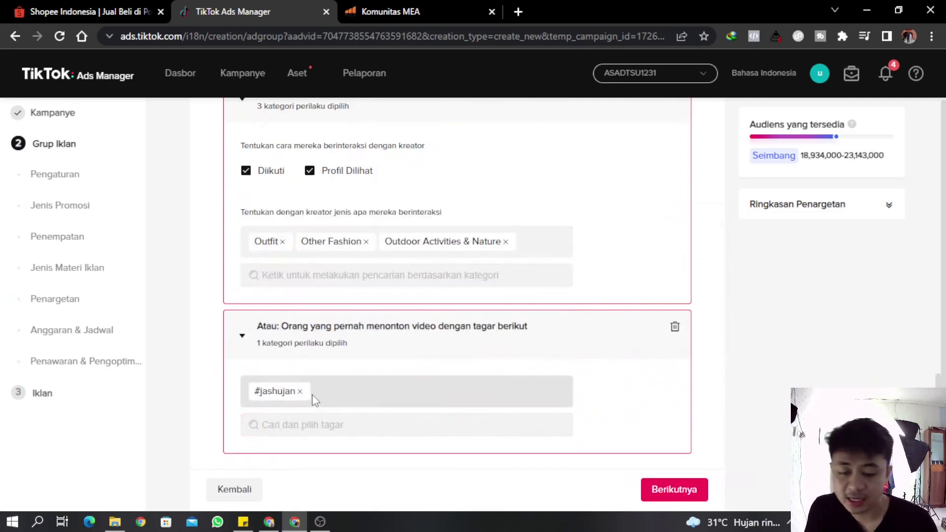
Expand the Perangkat section and look through the available OS versions and device models
scroll(335, 385, down, 1)
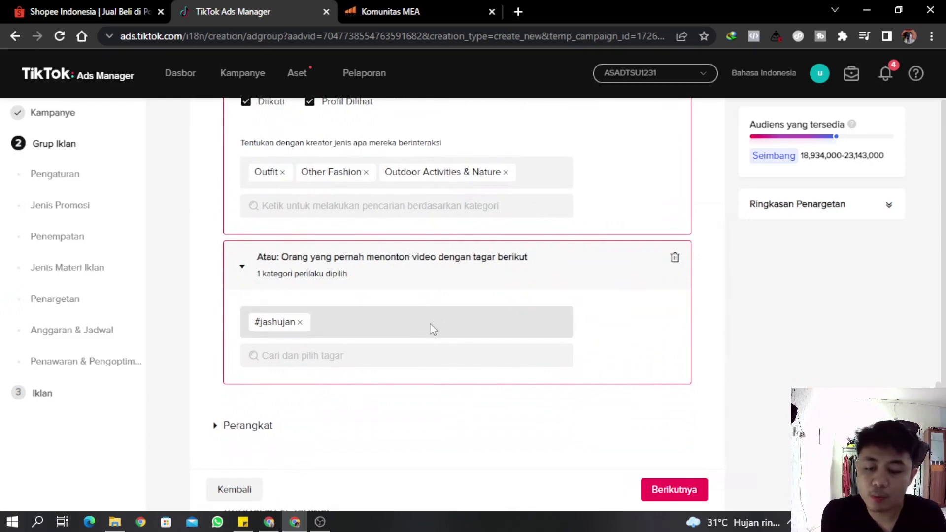
scroll(426, 317, down, 4)
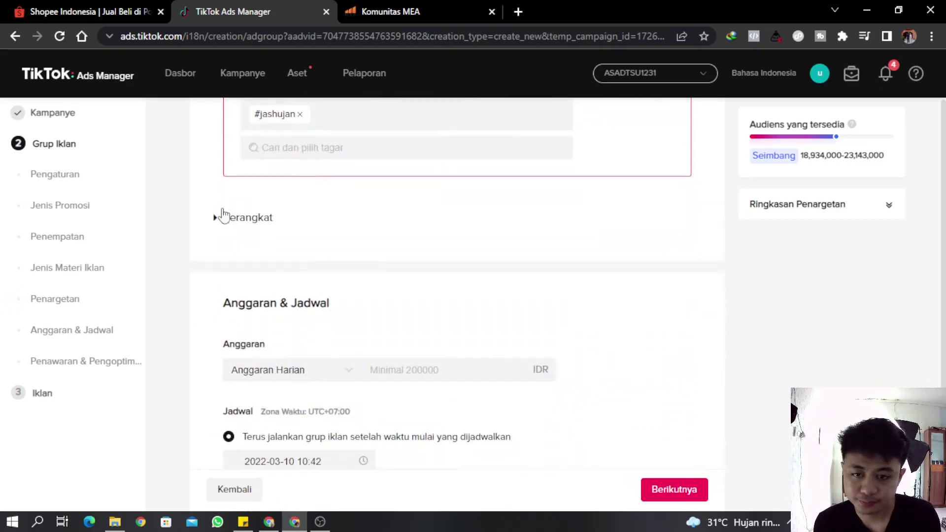
click(223, 216)
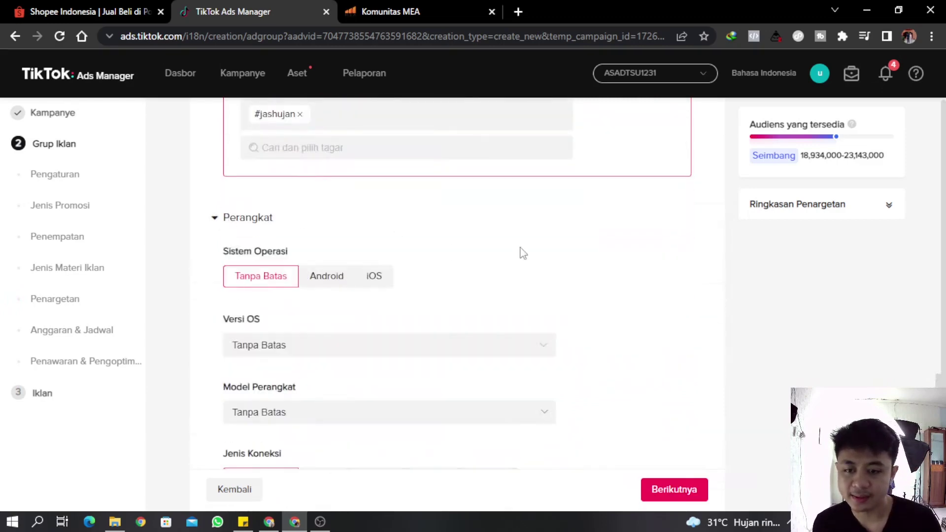
scroll(523, 254, down, 1)
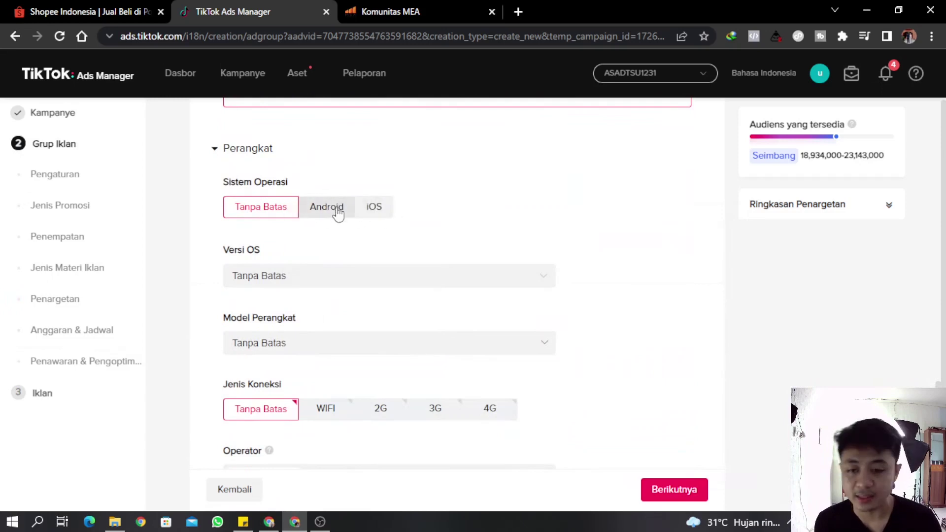
click(353, 279)
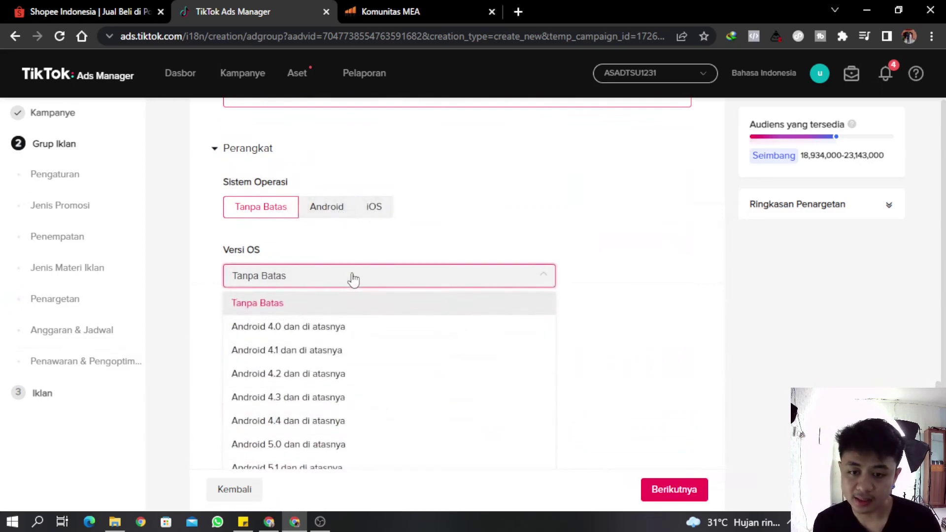
click(353, 279)
click(334, 345)
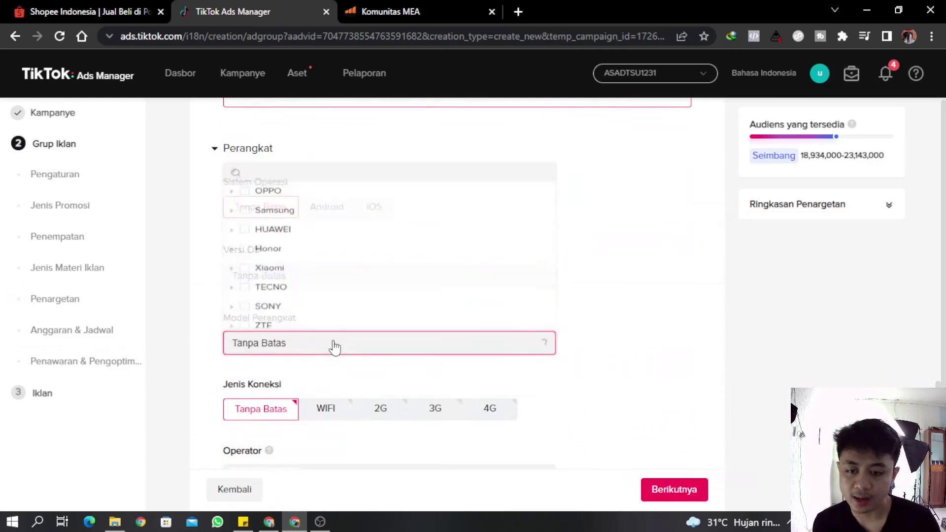
click(333, 345)
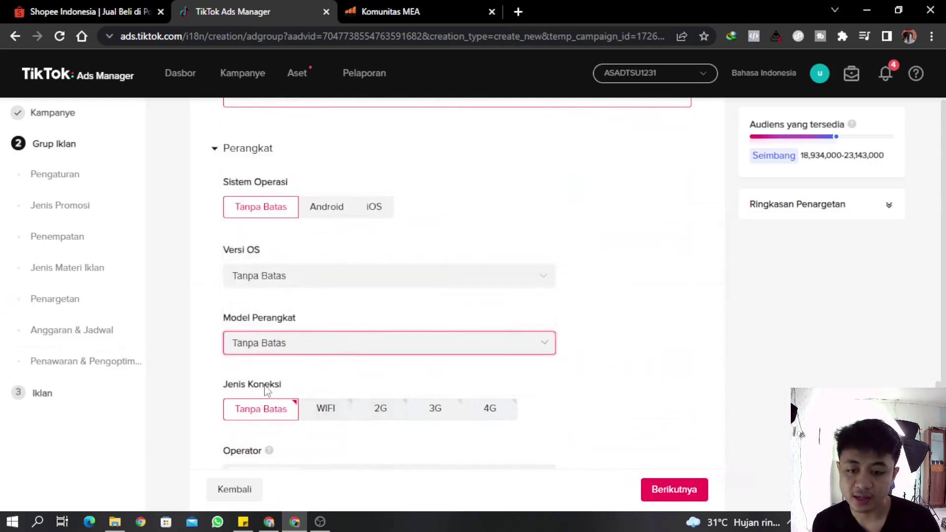
Try the 4G connection type, restore it to Tanpa Batas and collapse the Perangkat section
scroll(315, 400, down, 1)
scroll(321, 398, down, 1)
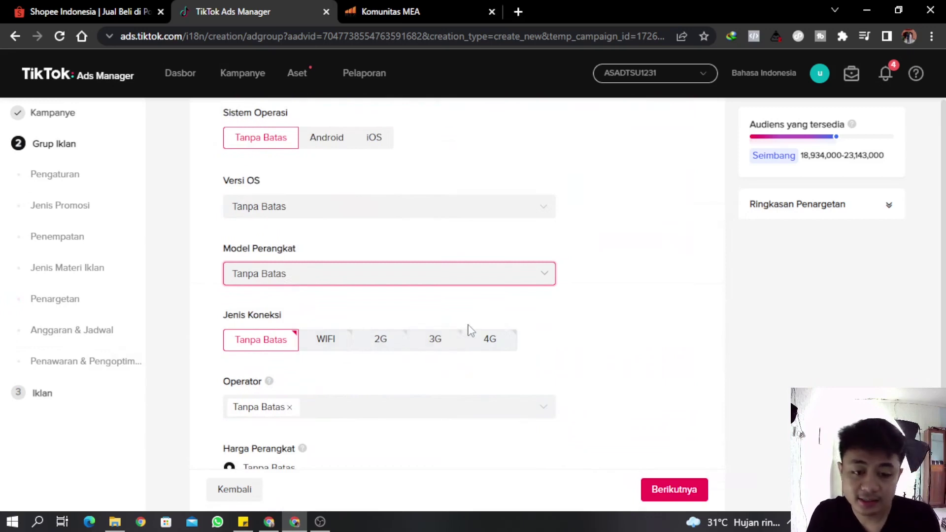
click(488, 333)
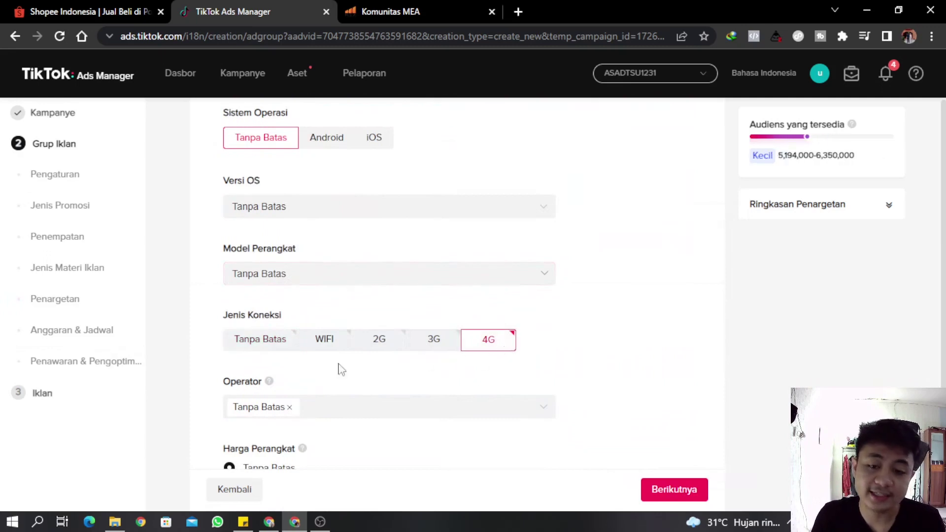
click(254, 351)
scroll(276, 346, up, 4)
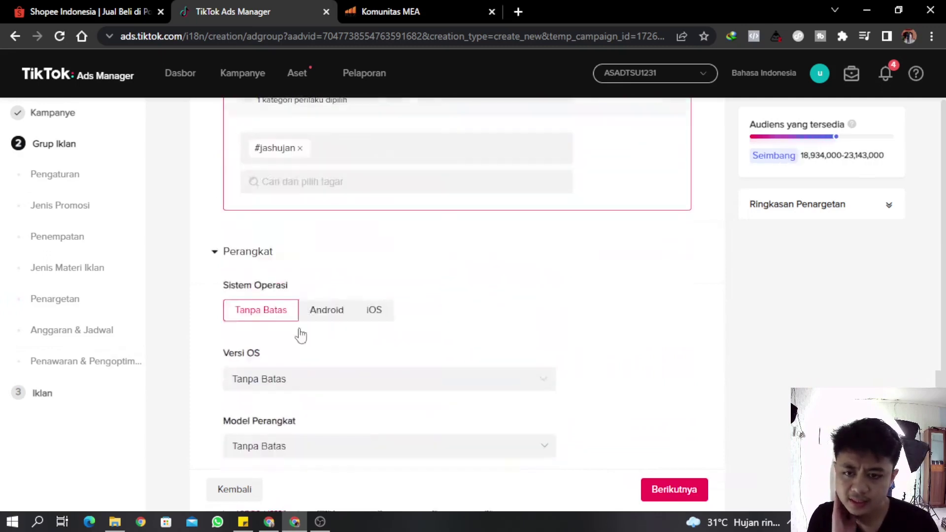
click(217, 288)
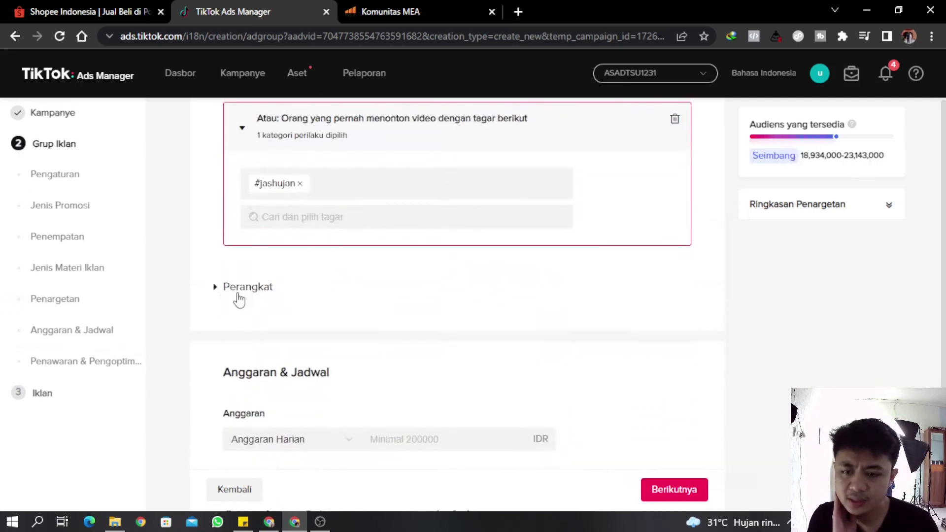
Review the device targeting options down to Operator and Harga Perangkat, leaving the Perangkat section collapsed
scroll(262, 294, down, 3)
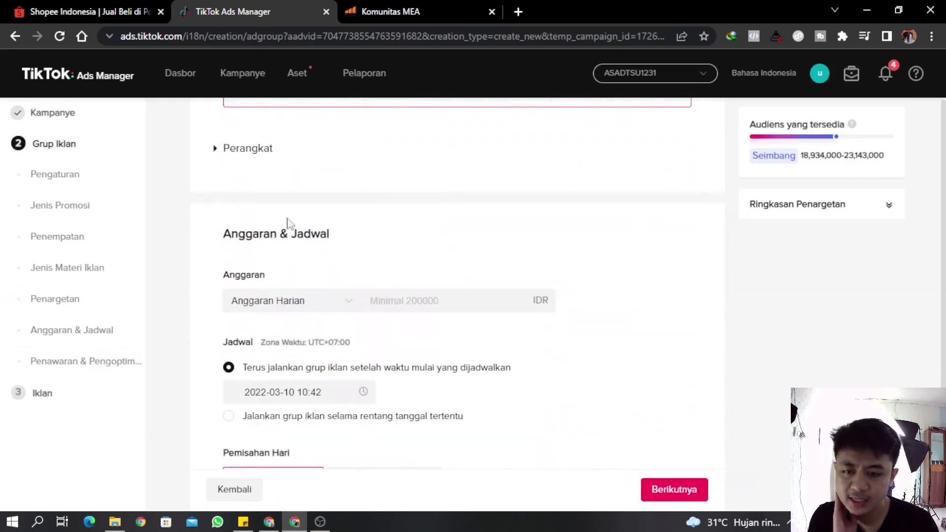
click(215, 149)
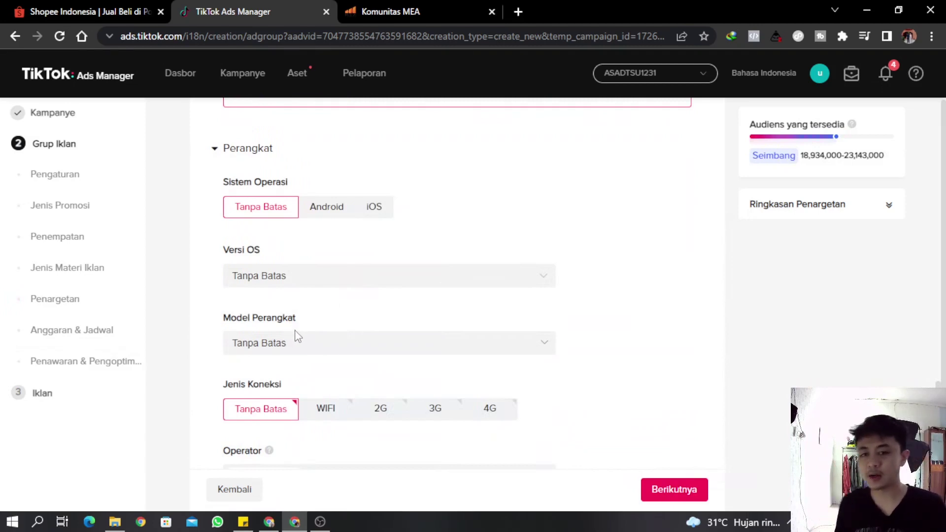
scroll(296, 308, down, 4)
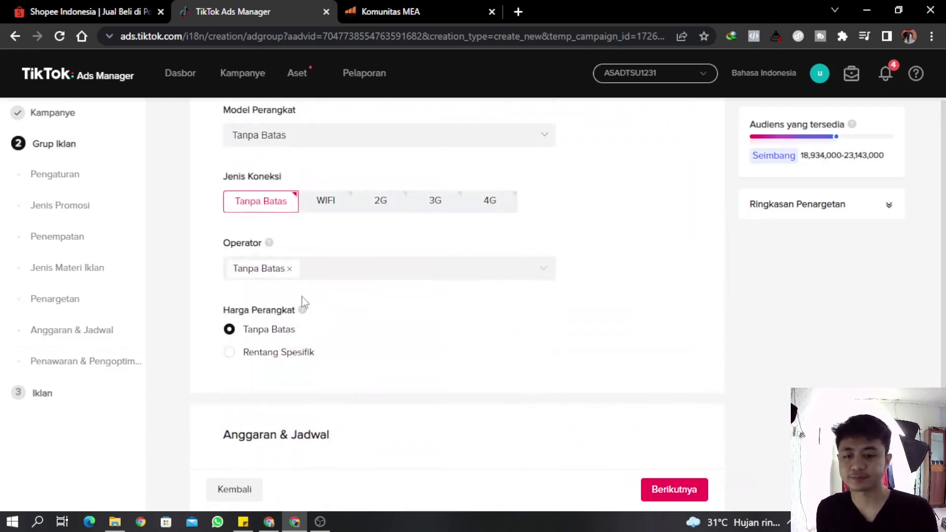
scroll(302, 302, up, 4)
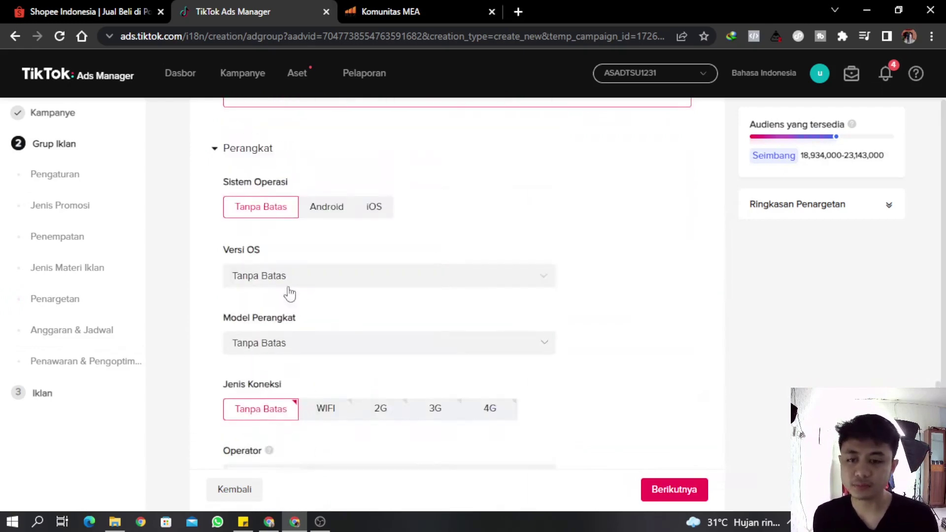
click(216, 153)
click(215, 150)
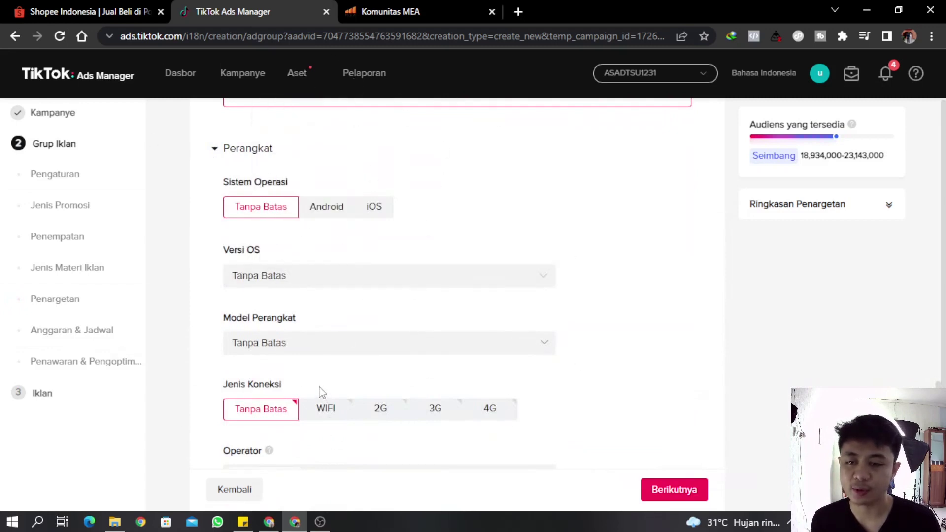
click(216, 149)
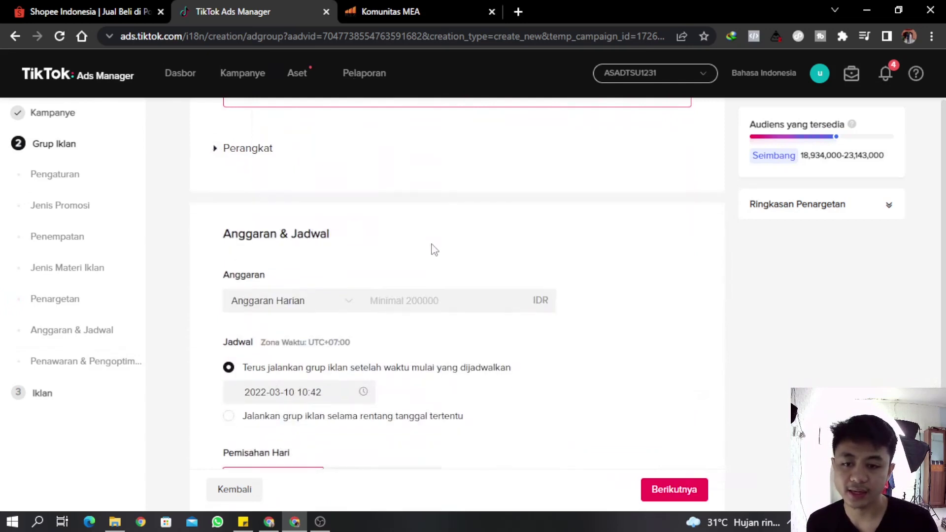
Set the ad group's daily budget to 200000 IDR
scroll(560, 306, down, 2)
click(402, 229)
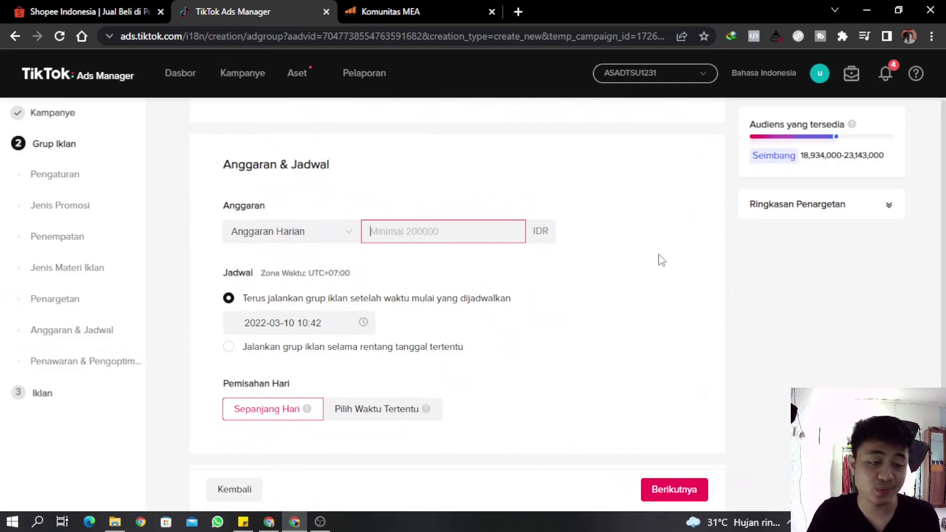
text(200000)
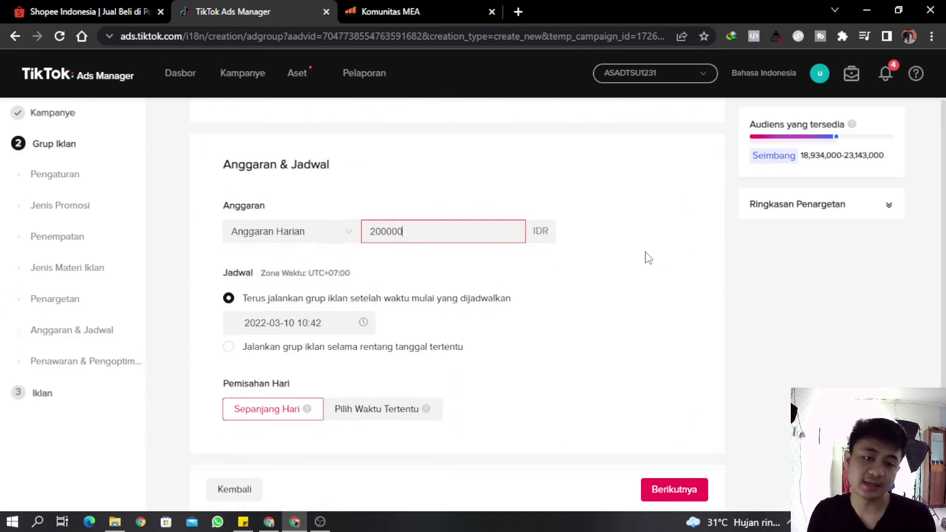
click(654, 253)
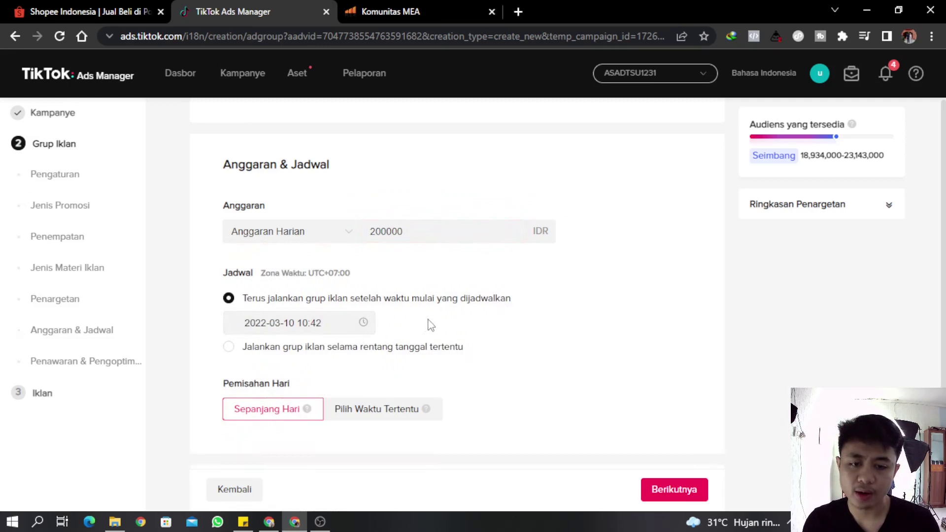
Compare the two schedule options and choose to run the ad group during a specific date range
click(236, 347)
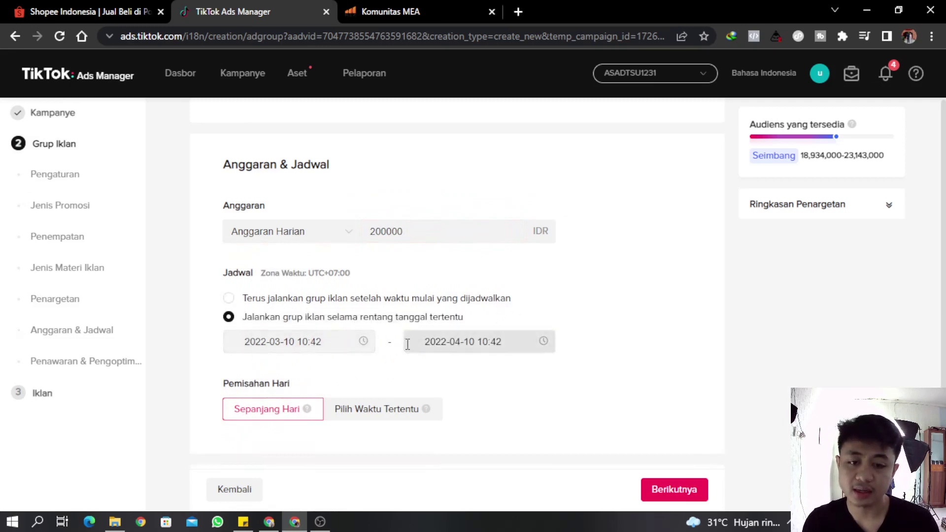
scroll(587, 301, down, 1)
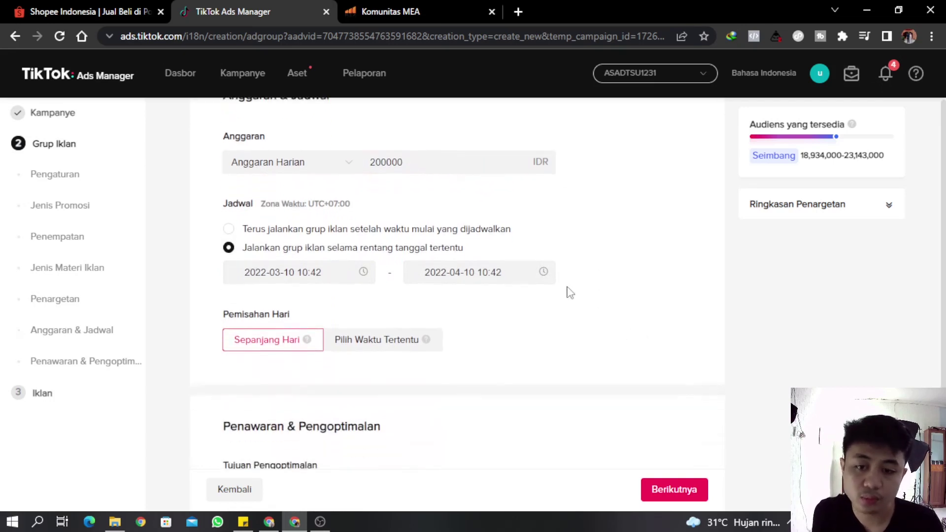
click(228, 229)
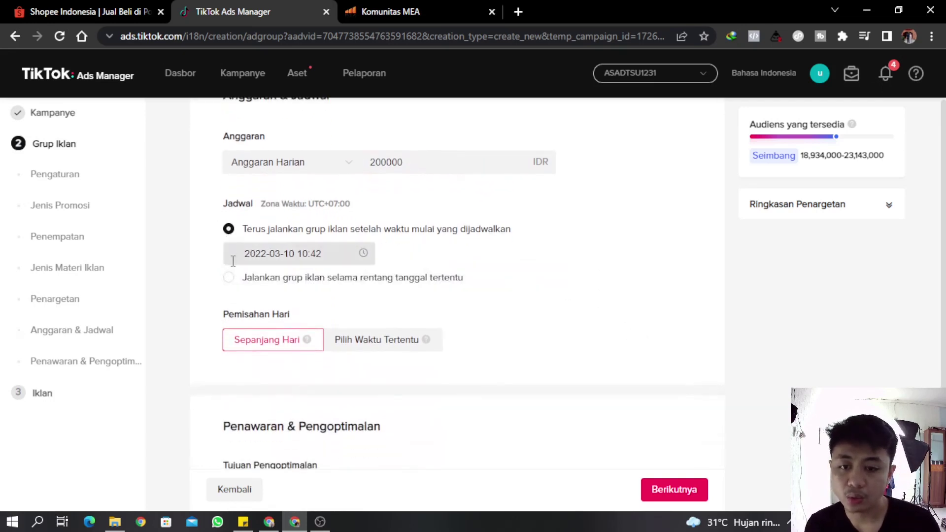
click(229, 276)
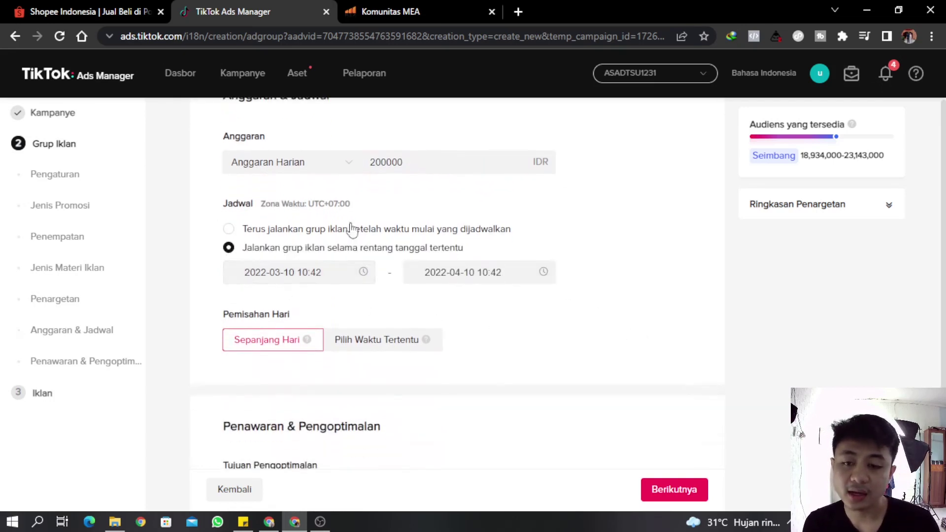
click(229, 228)
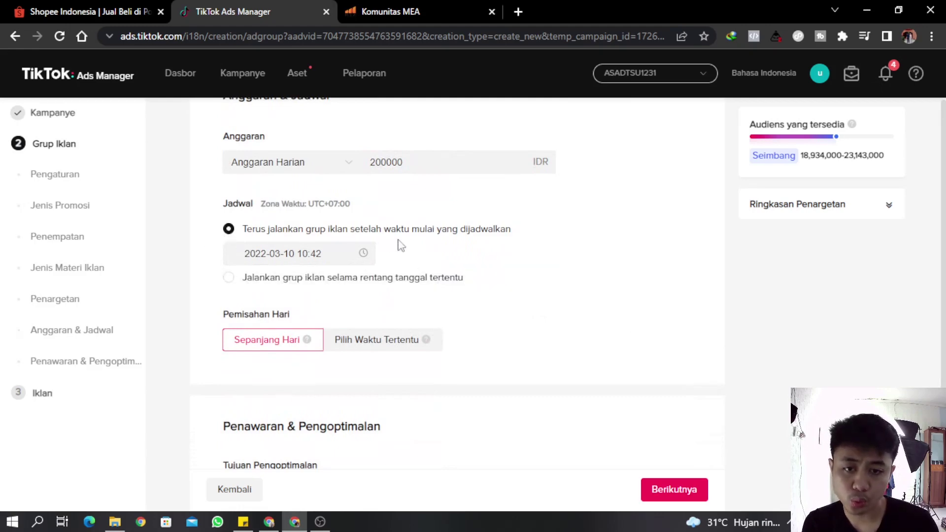
click(228, 278)
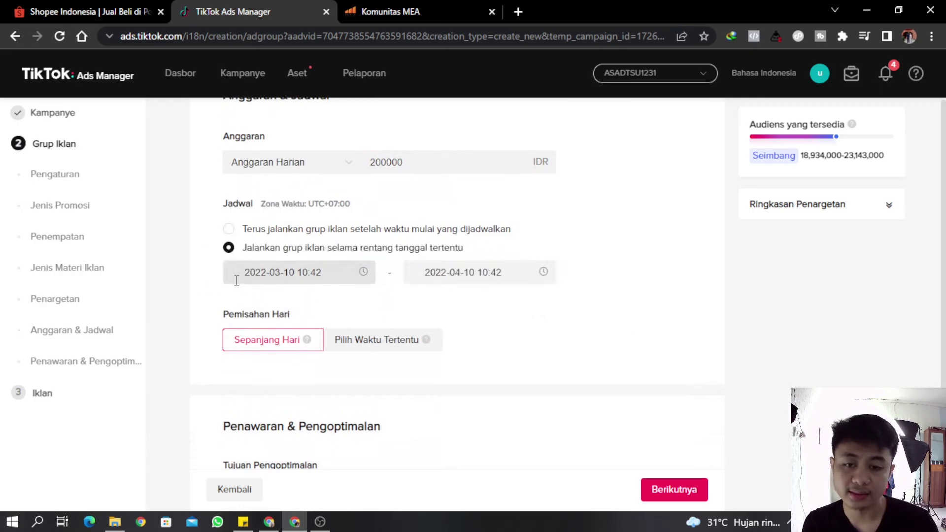
Set the start time of the schedule to 12:00 on 2022-03-10
click(313, 272)
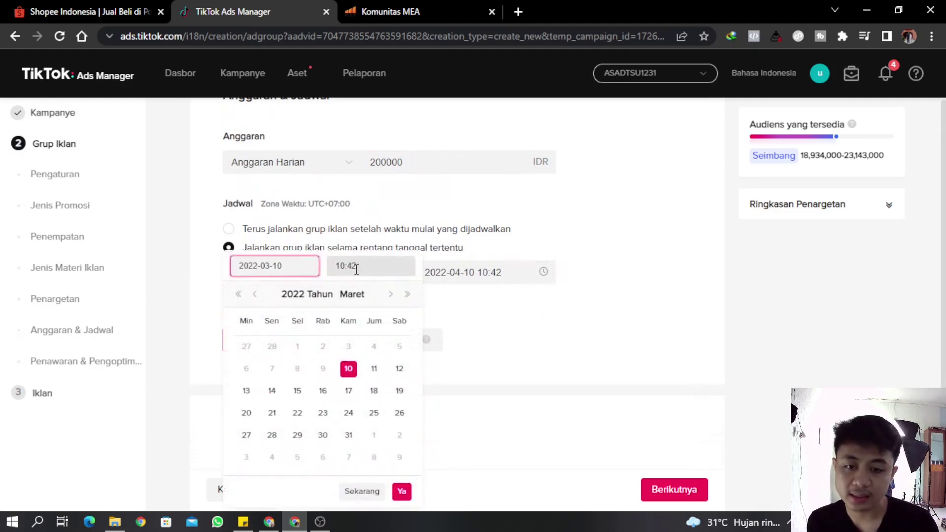
click(333, 268)
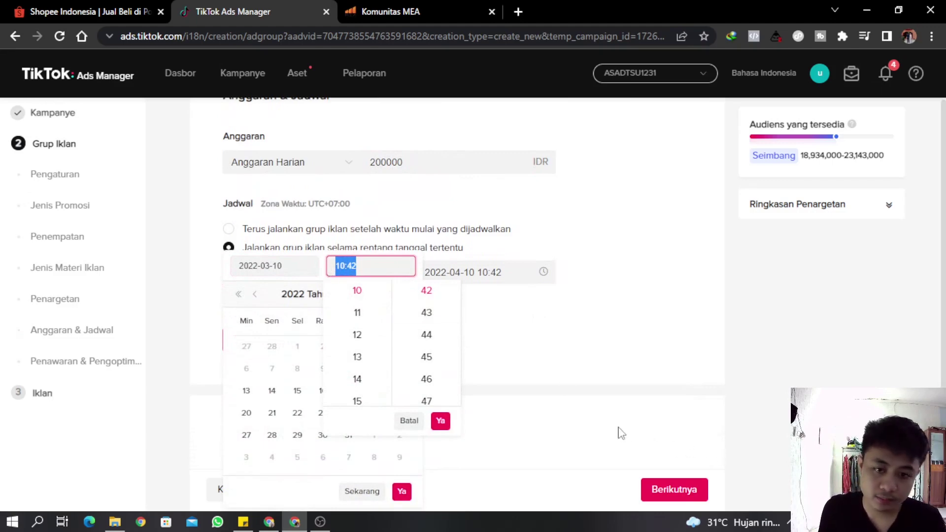
text(12000)
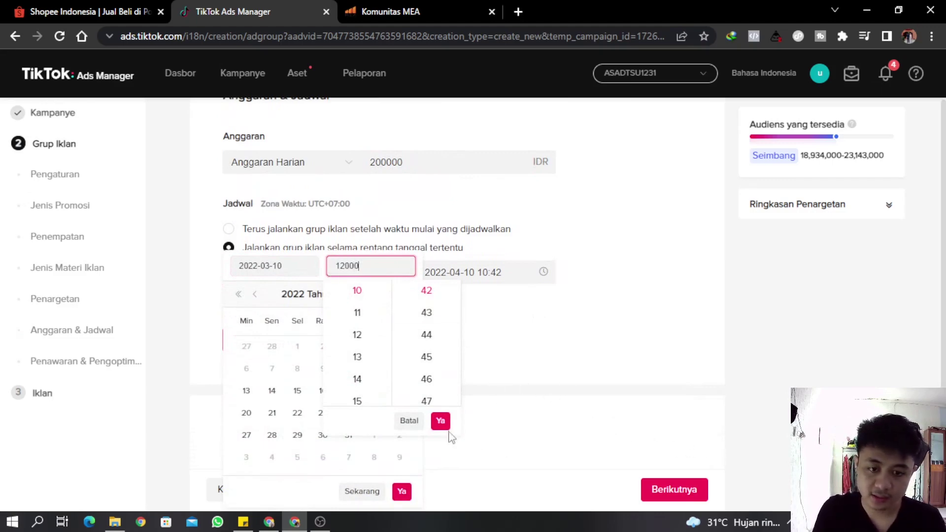
click(444, 425)
Set the end of the ad group's schedule to 2022-03-11 at 12:00
click(461, 274)
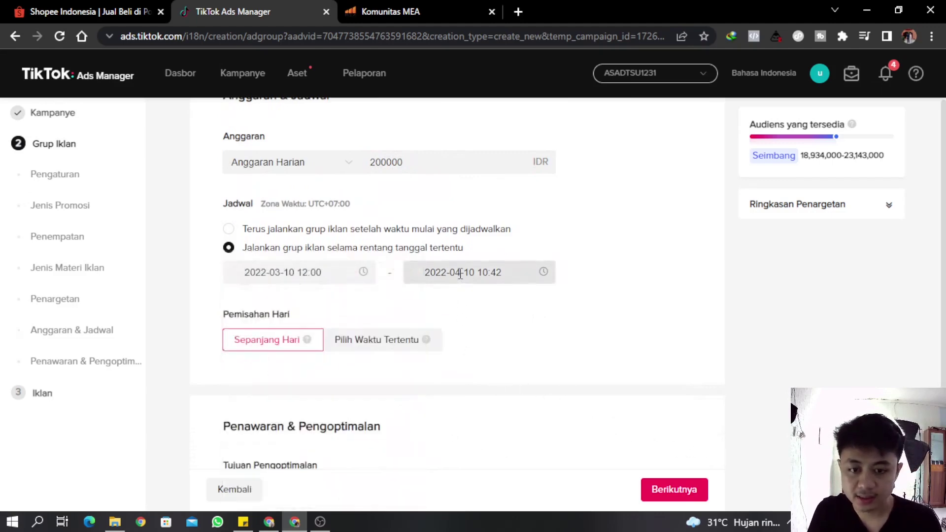
click(436, 294)
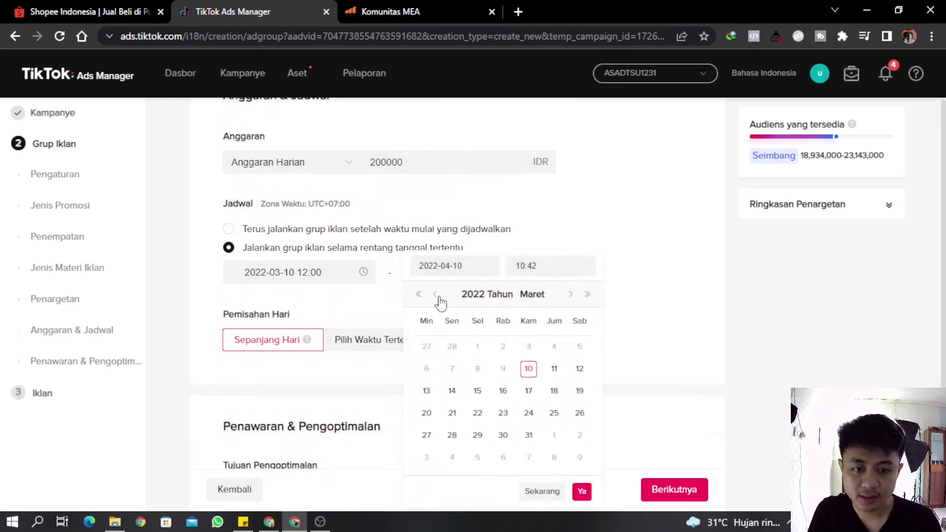
click(554, 369)
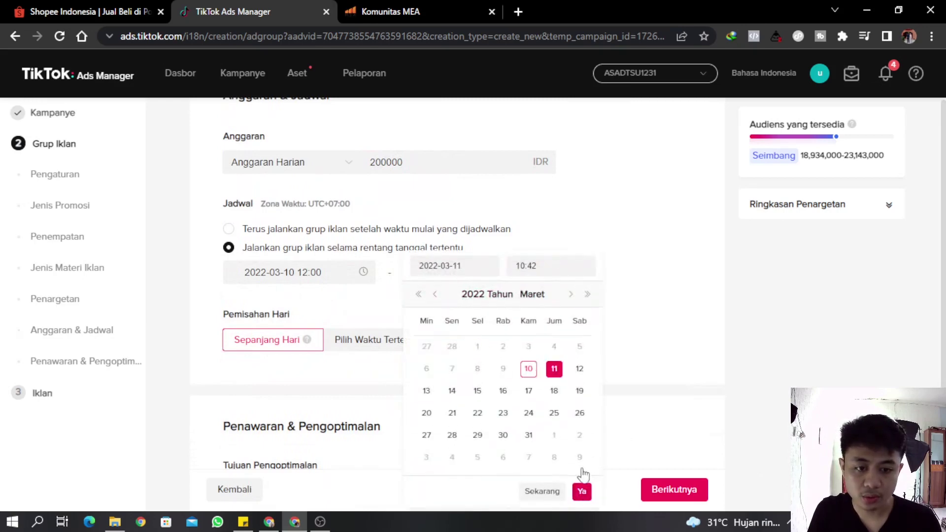
scroll(614, 375, down, 2)
click(545, 267)
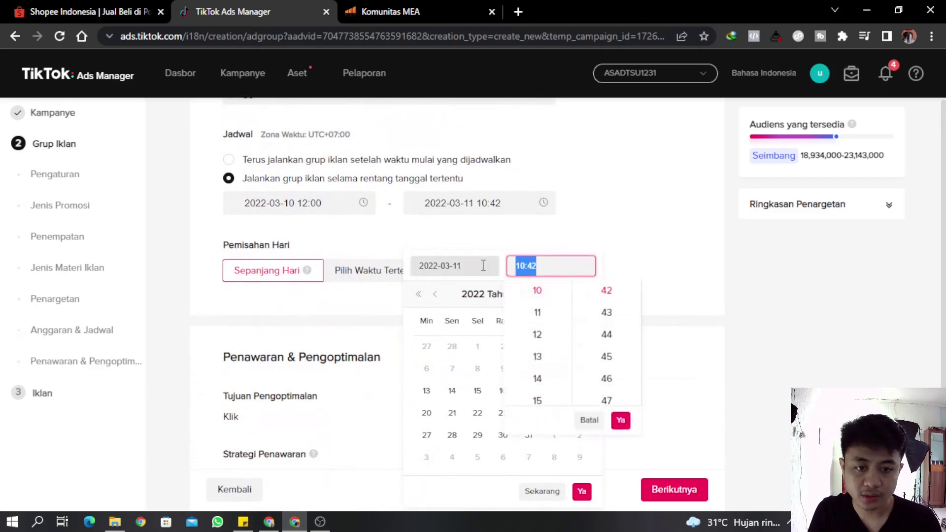
text(12:00)
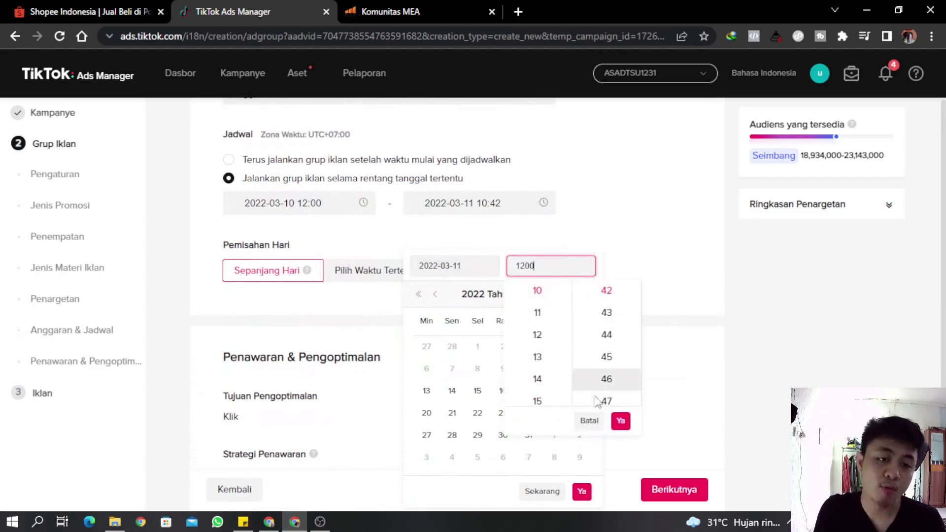
click(620, 421)
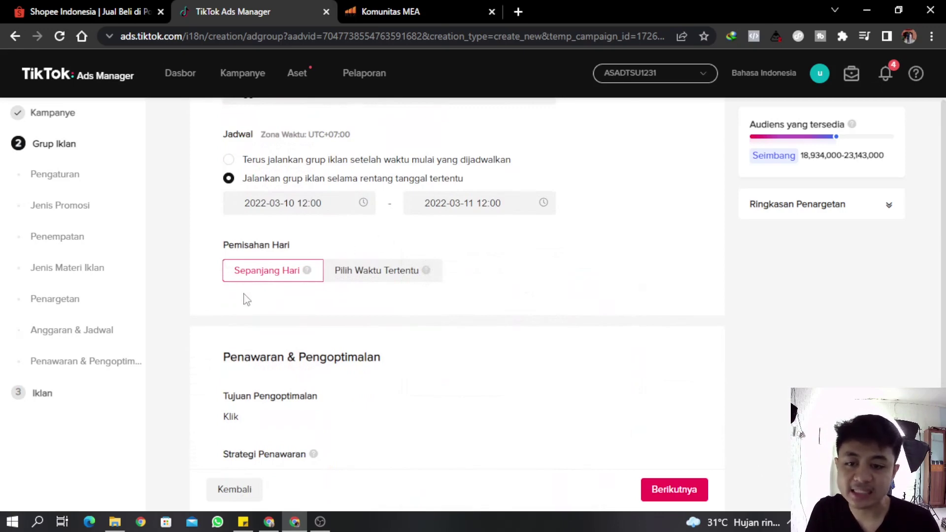
Switch day parting to Pilih Waktu Tertentu, then mark and clear the 12:00–13:00 slot for every day of the week
click(338, 274)
scroll(539, 233, down, 1)
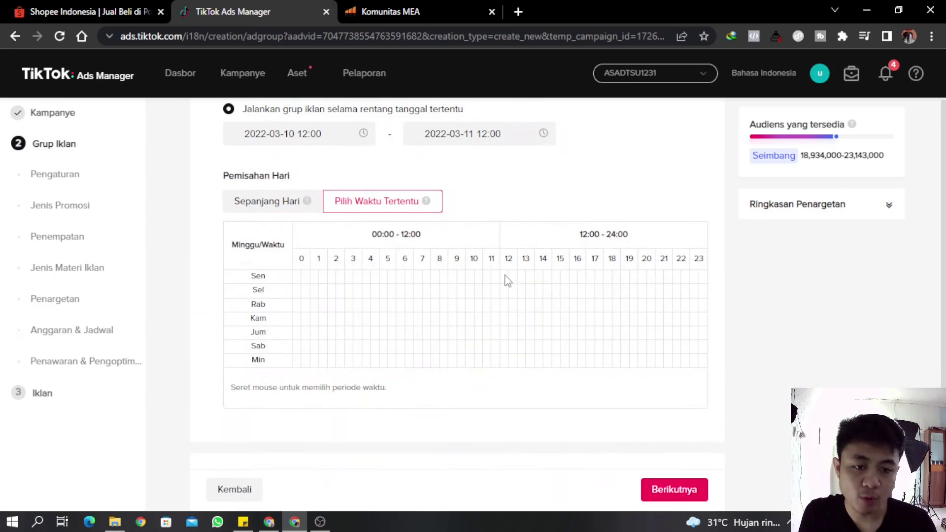
drag(508, 280, 513, 369)
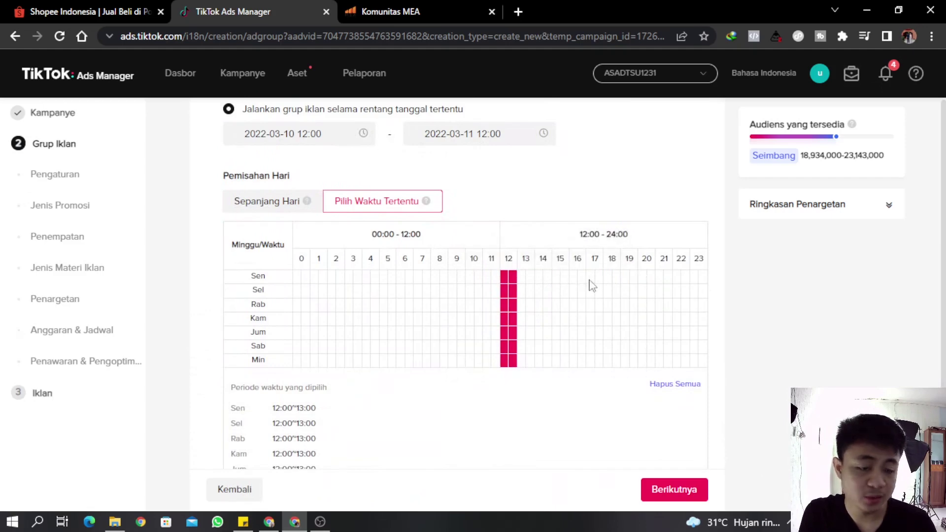
drag(506, 273, 516, 366)
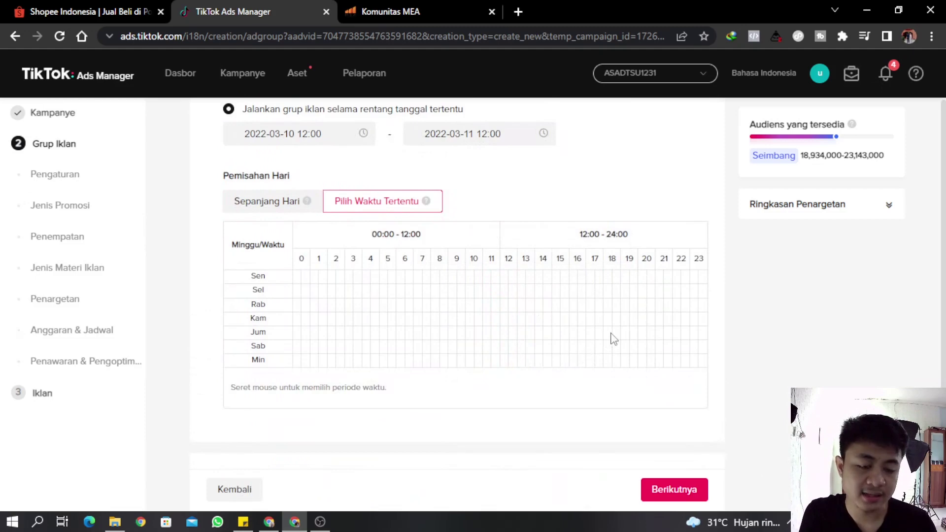
Select 18:00–23:00 and 12:30–14:00 as the ad delivery periods for every day of the week
drag(648, 281, 687, 363)
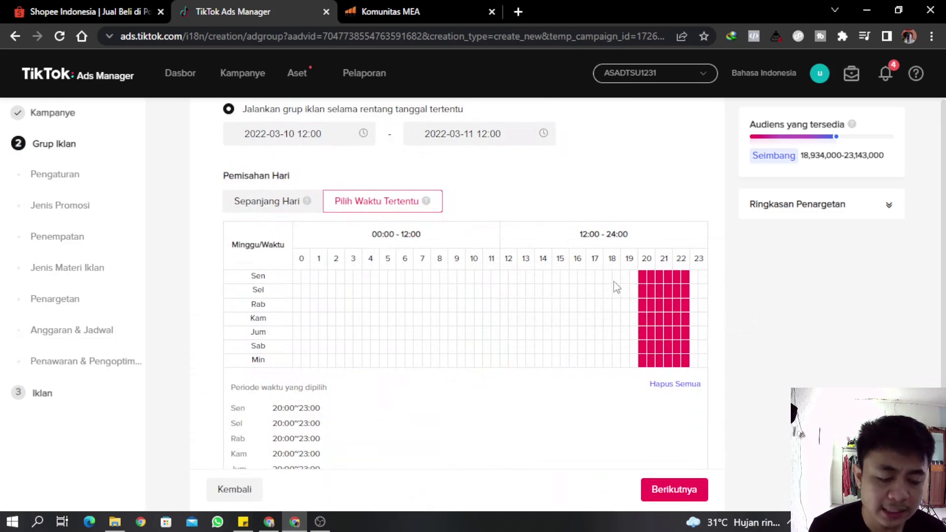
drag(608, 274, 636, 363)
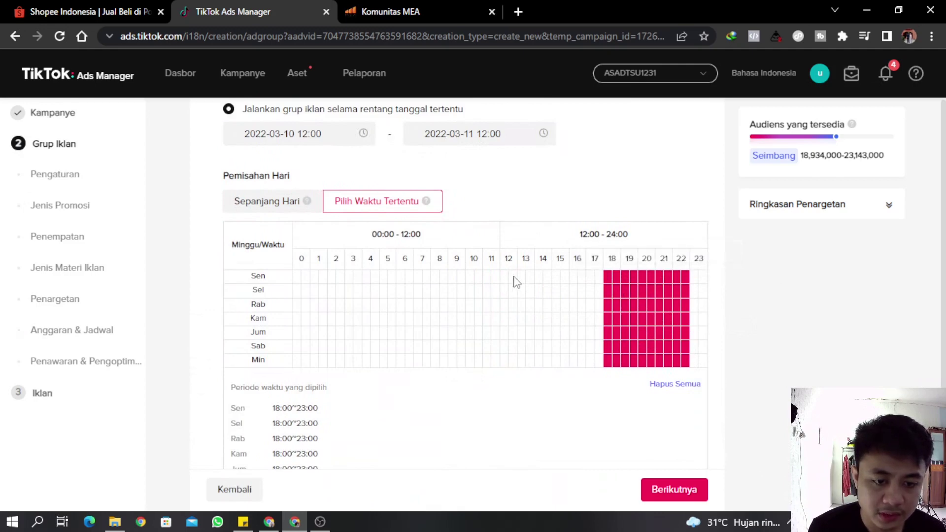
drag(513, 279, 535, 364)
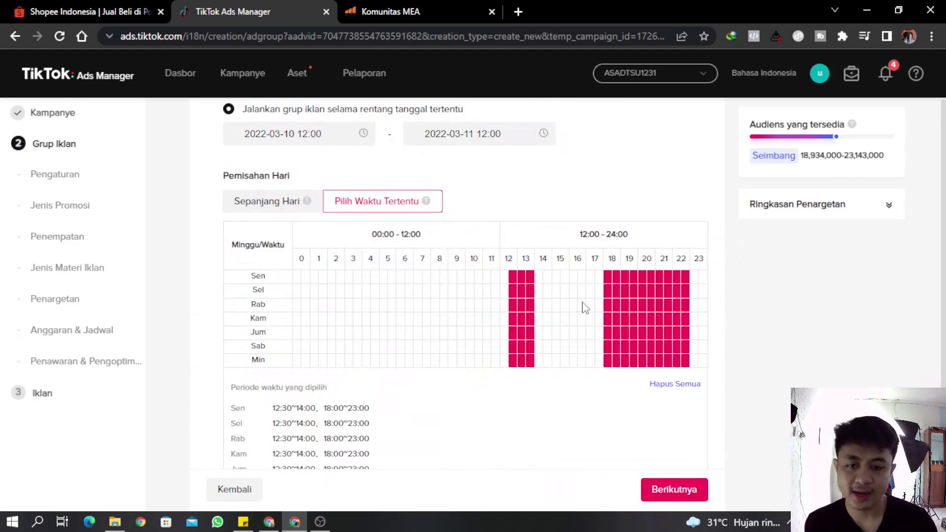
scroll(583, 306, down, 4)
scroll(585, 306, up, 4)
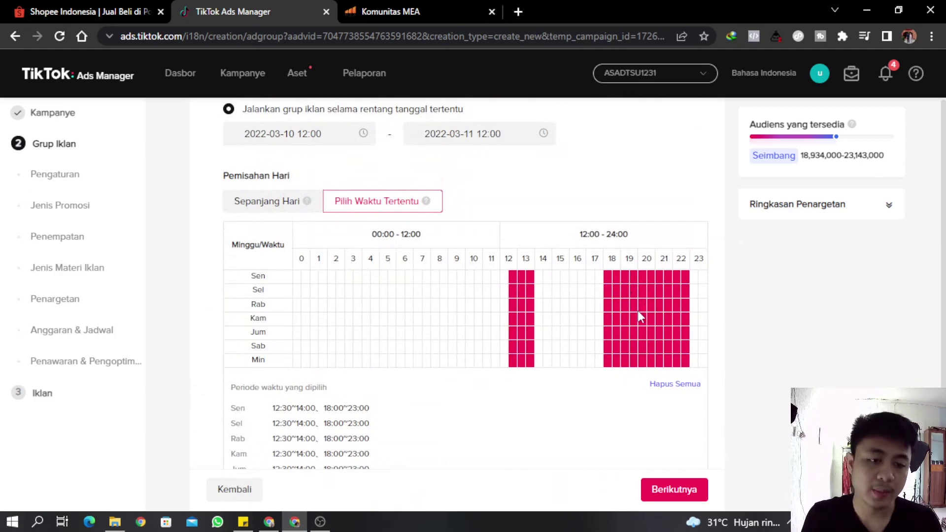
Compare the Biaya Terendah and Batas Bid bidding strategies, keeping Biaya Terendah selected
scroll(478, 377, down, 4)
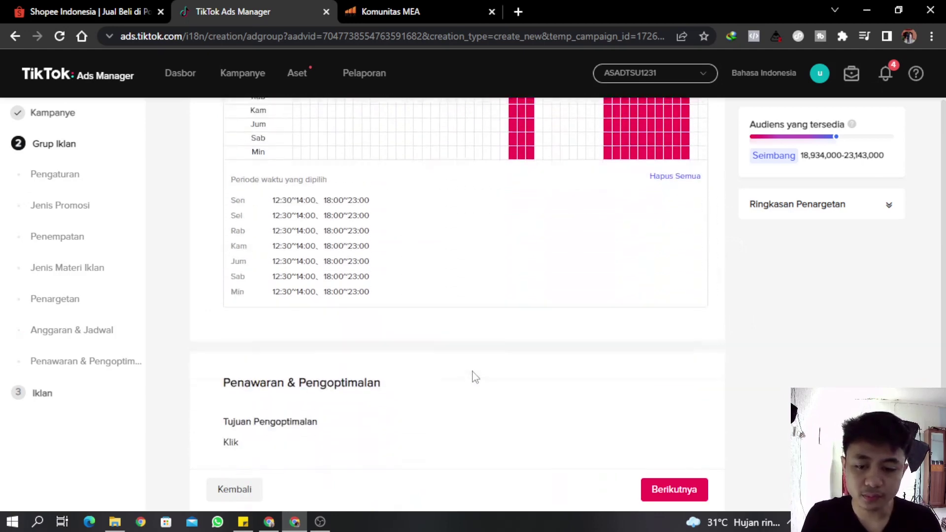
scroll(475, 377, down, 3)
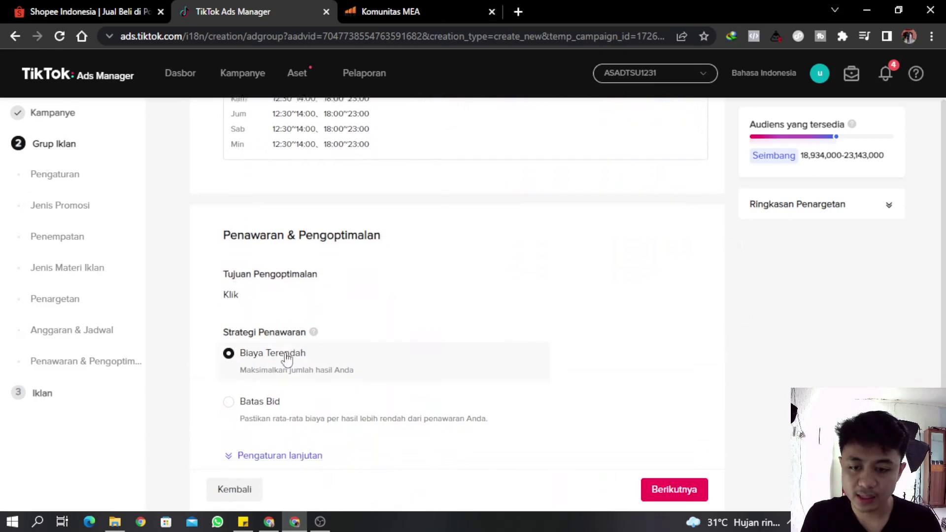
scroll(286, 360, down, 1)
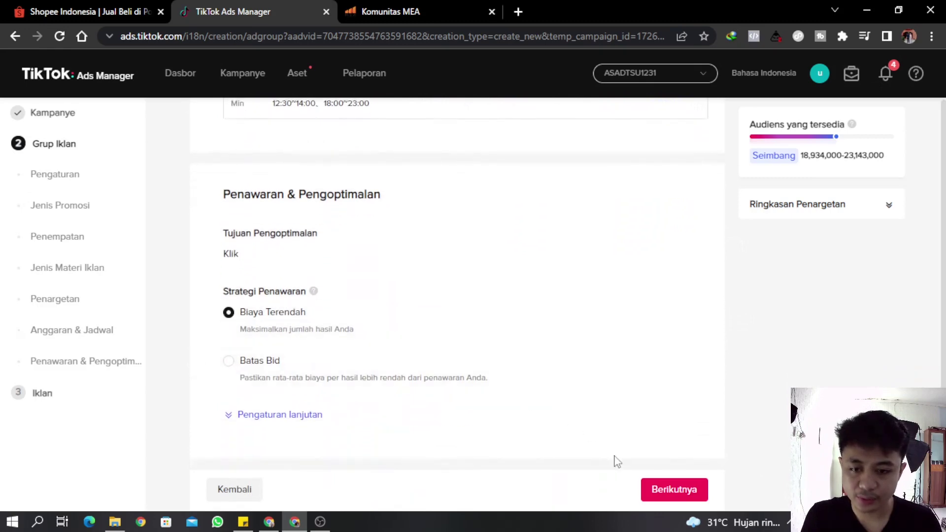
mouse_move(248, 323)
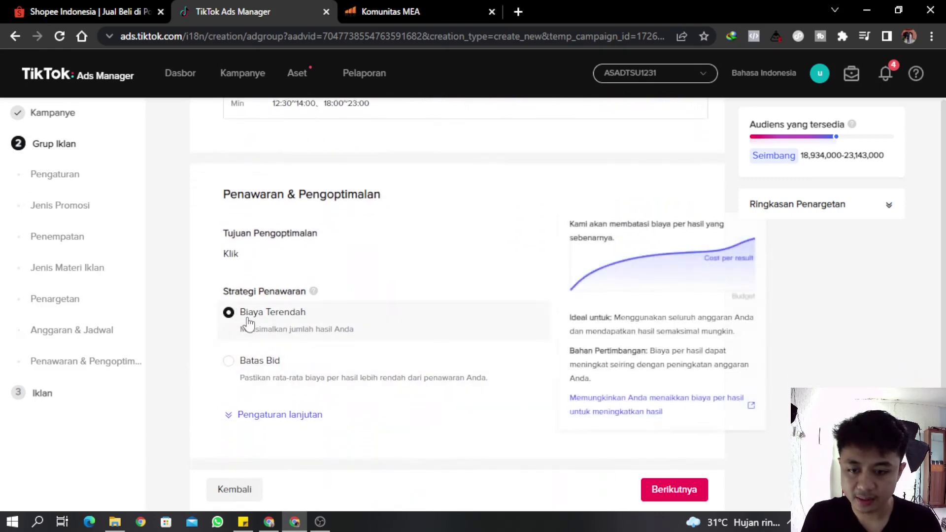
click(239, 366)
scroll(271, 366, down, 2)
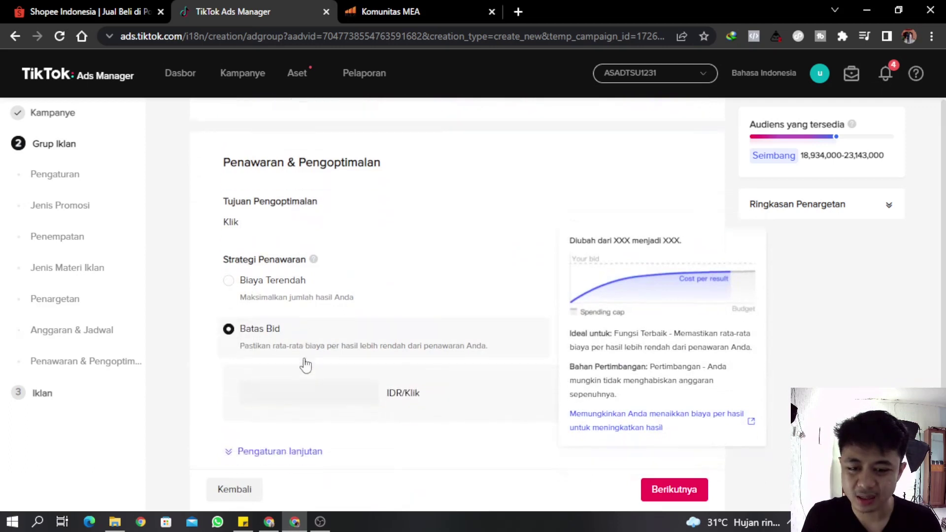
mouse_move(239, 253)
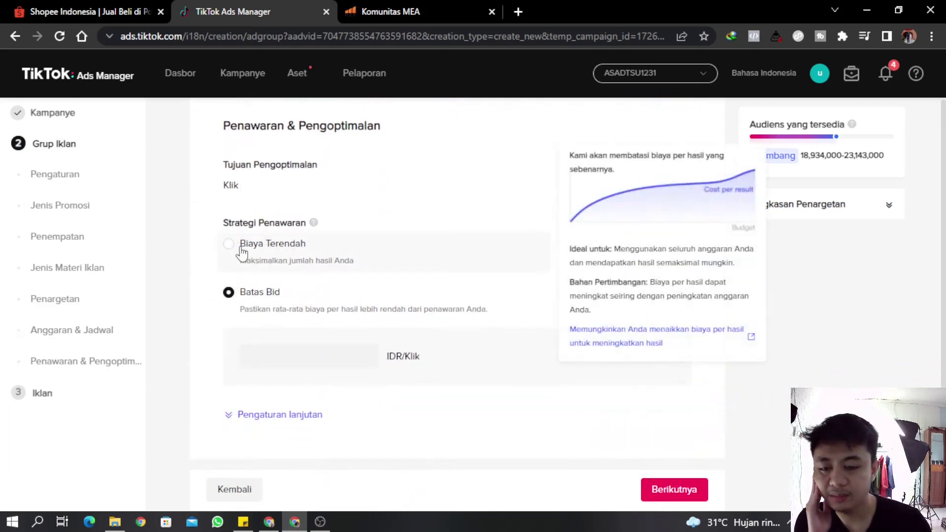
click(242, 253)
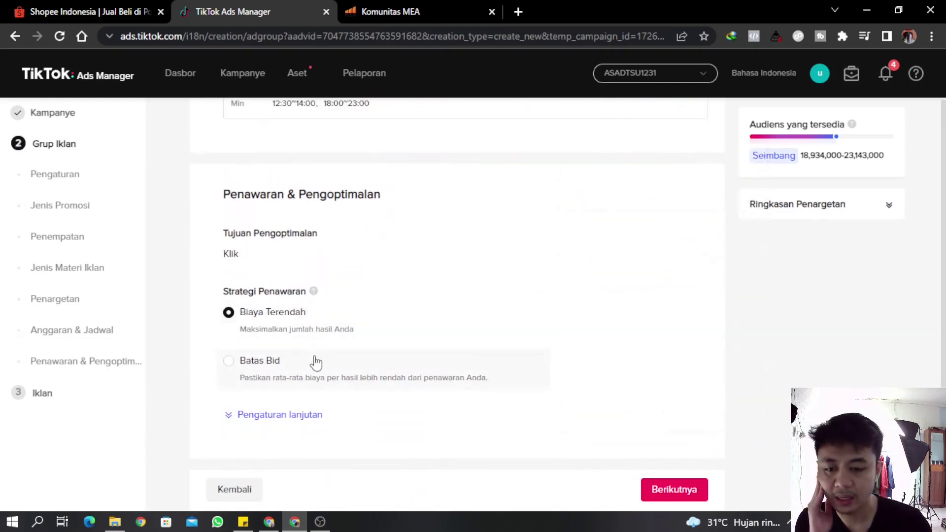
Try the Batas Bid strategy with a bid of 300 IDR per click, then return to Biaya Terendah
mouse_move(334, 327)
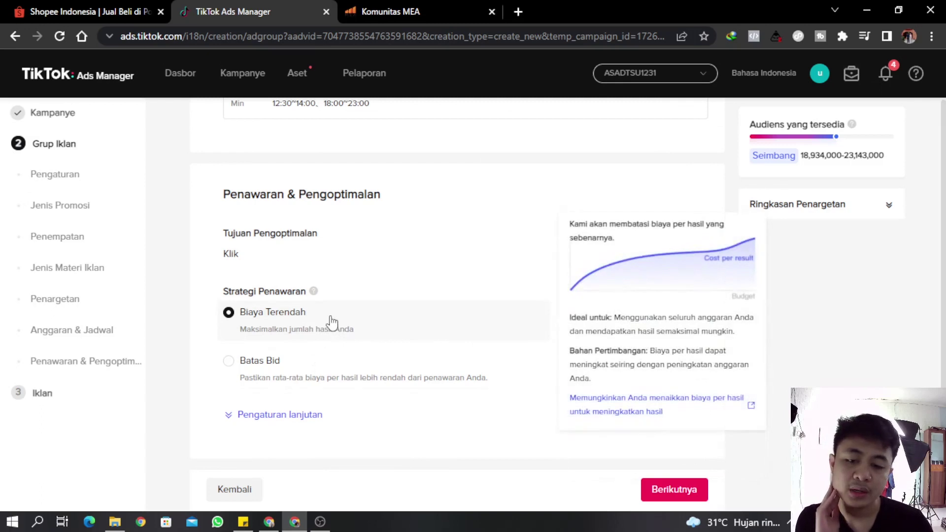
click(250, 367)
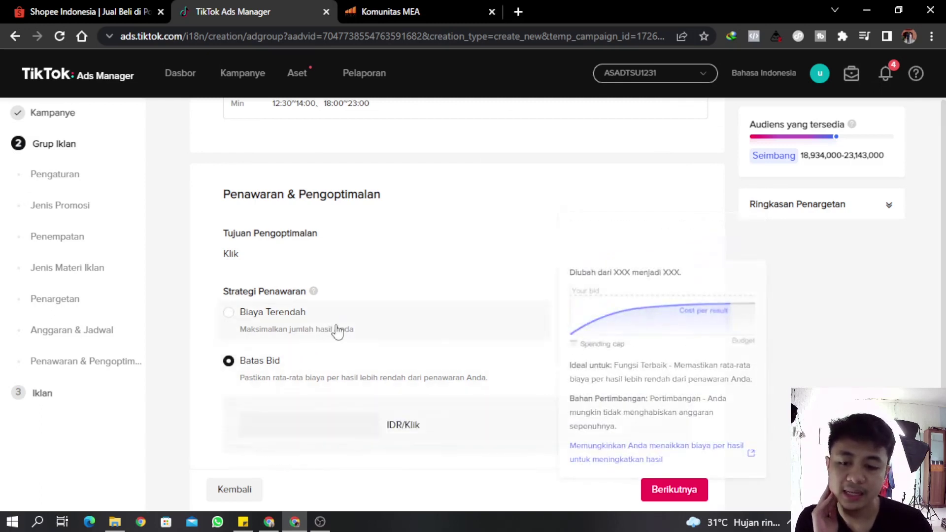
click(345, 353)
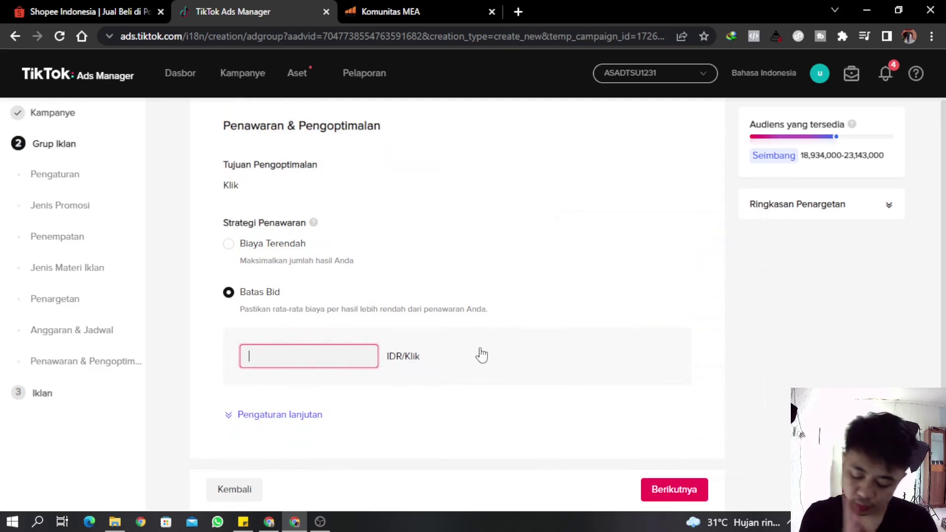
text(300)
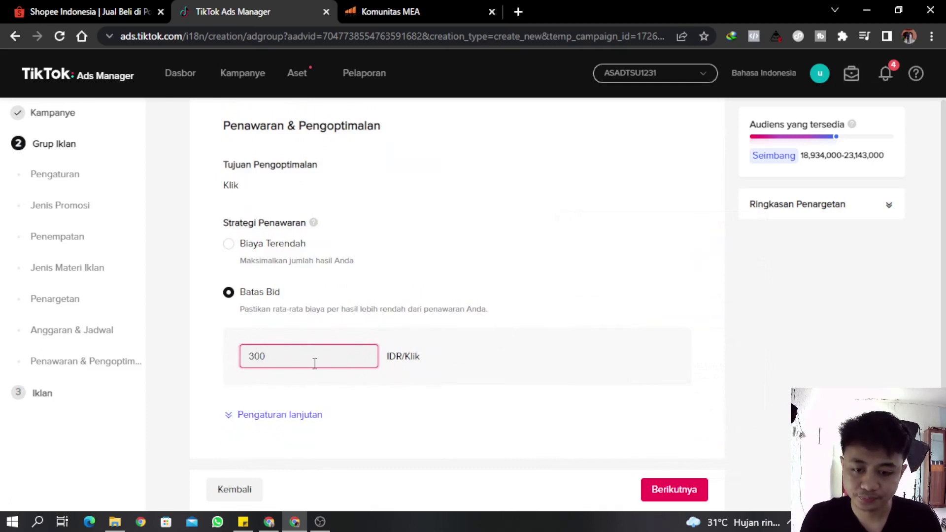
mouse_move(330, 317)
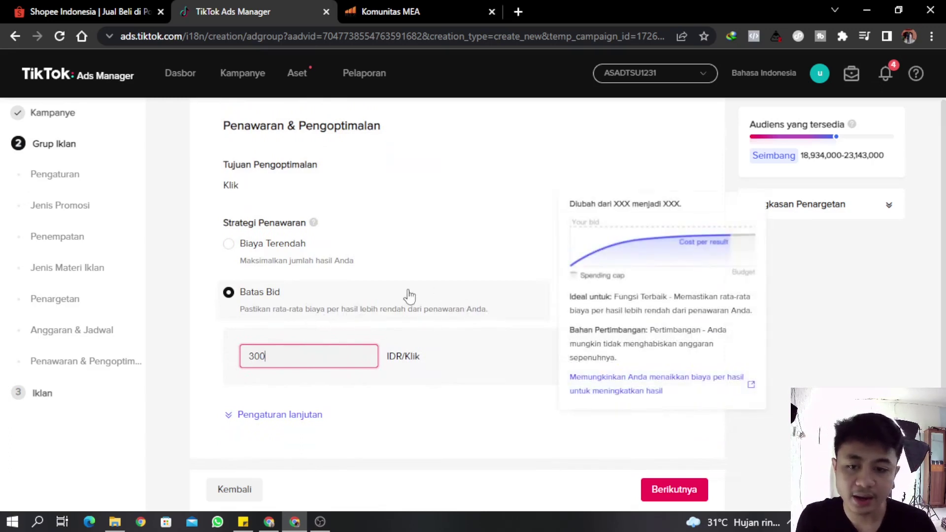
click(232, 249)
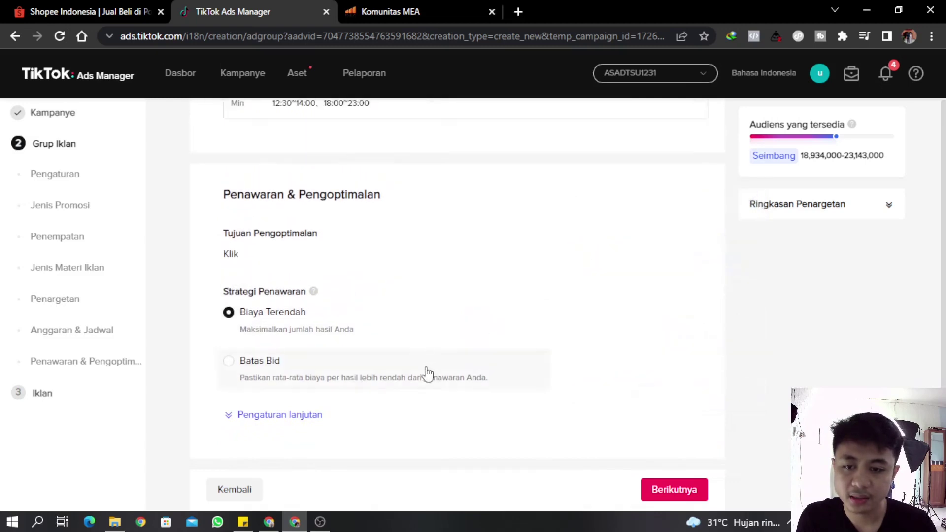
Continue to the ad creation stage and look through its creative, text, destination page, URL and tracking settings
mouse_move(279, 340)
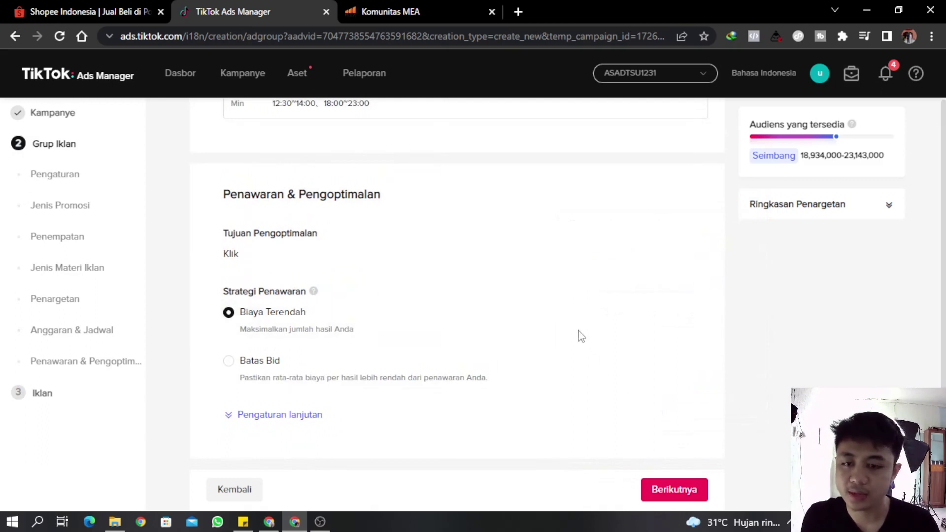
click(676, 490)
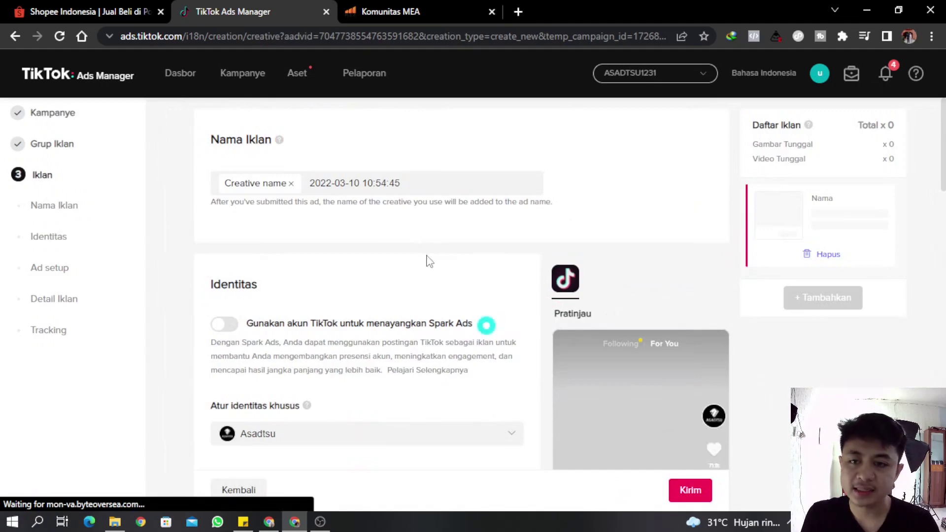
scroll(427, 261, down, 15)
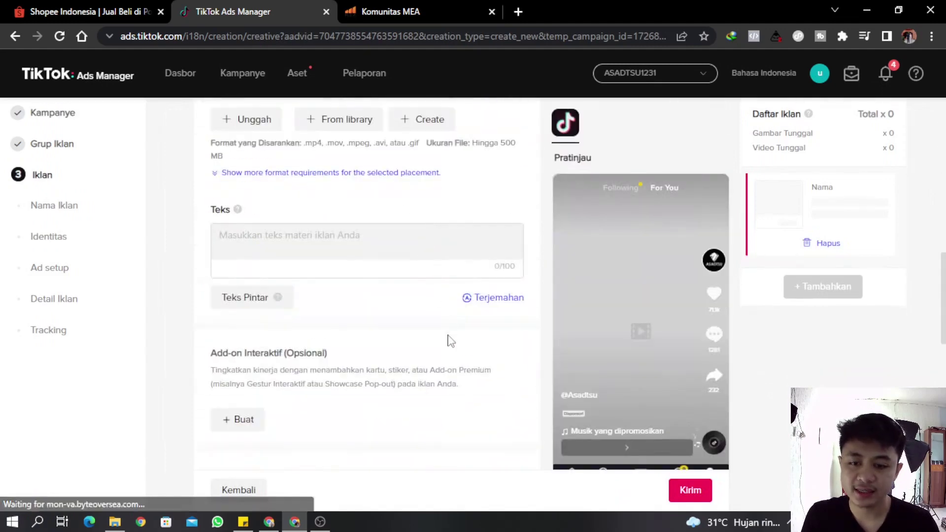
scroll(452, 341, down, 6)
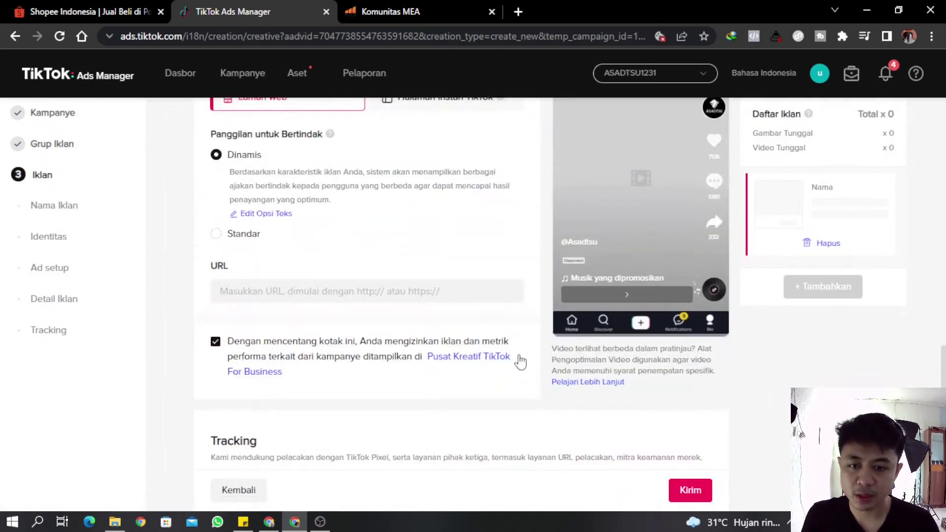
scroll(521, 362, down, 5)
scroll(524, 366, up, 5)
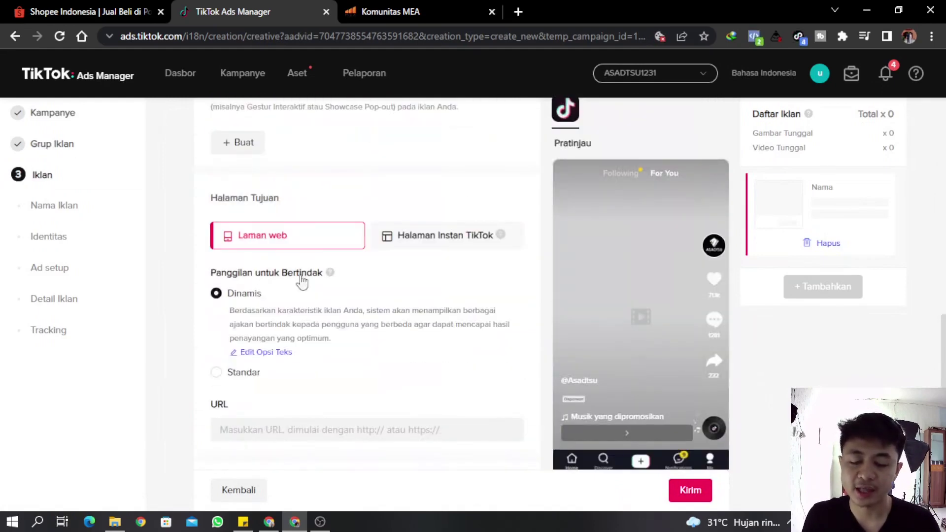
scroll(385, 317, down, 5)
scroll(392, 317, up, 15)
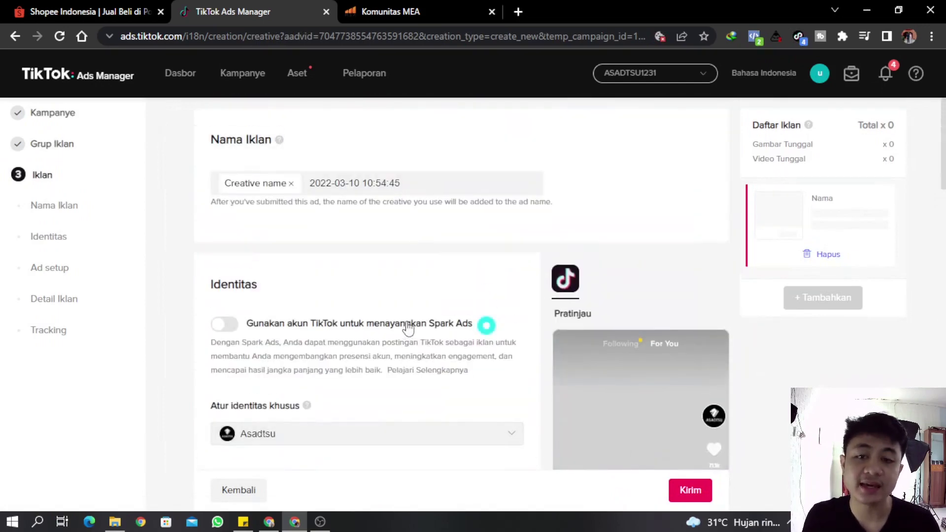
Remove the creative name tag from the ad name and rename the ad "jas hujan 1"
drag(399, 184, 311, 187)
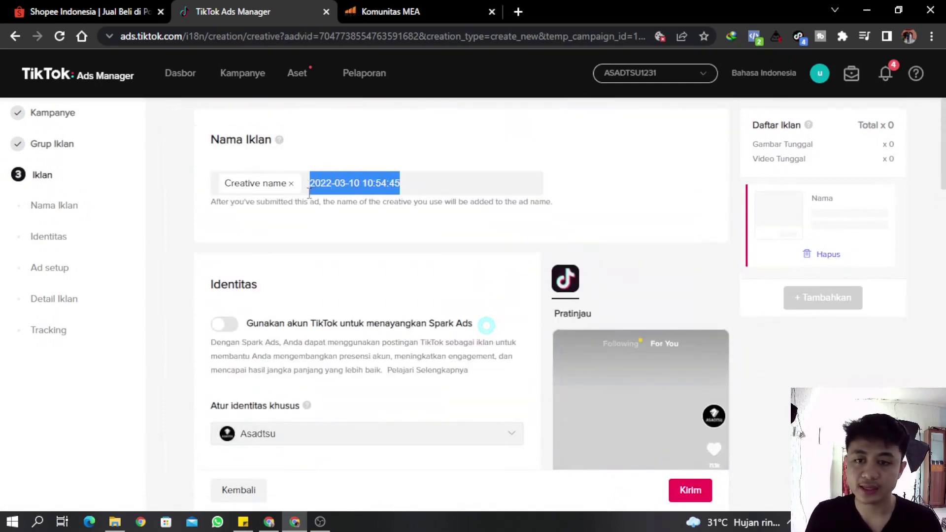
click(292, 184)
drag(321, 186, 207, 200)
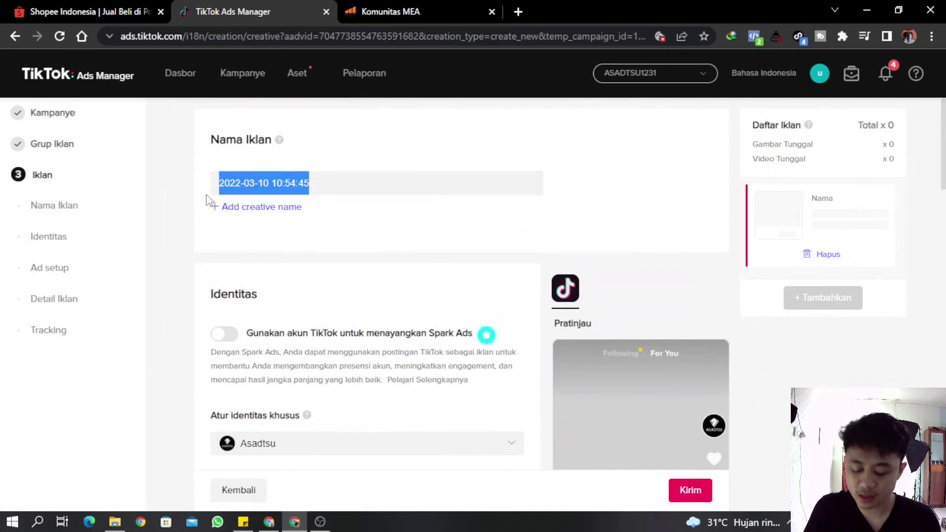
text(has hujanj)
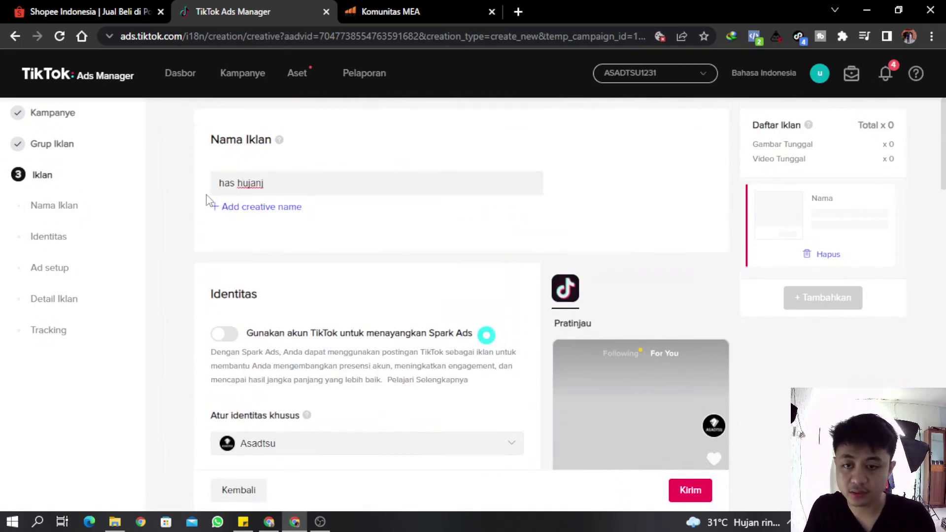
drag(266, 183, 198, 185)
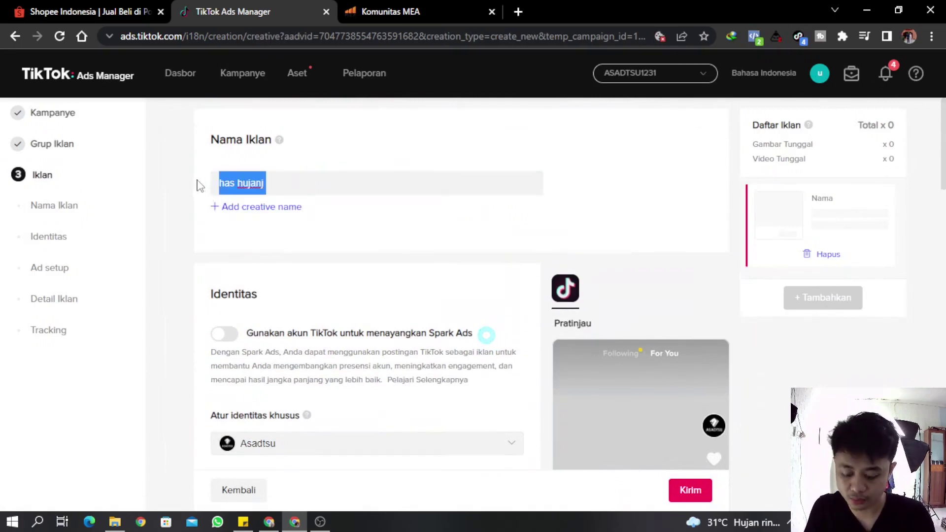
text(jas hyuj)
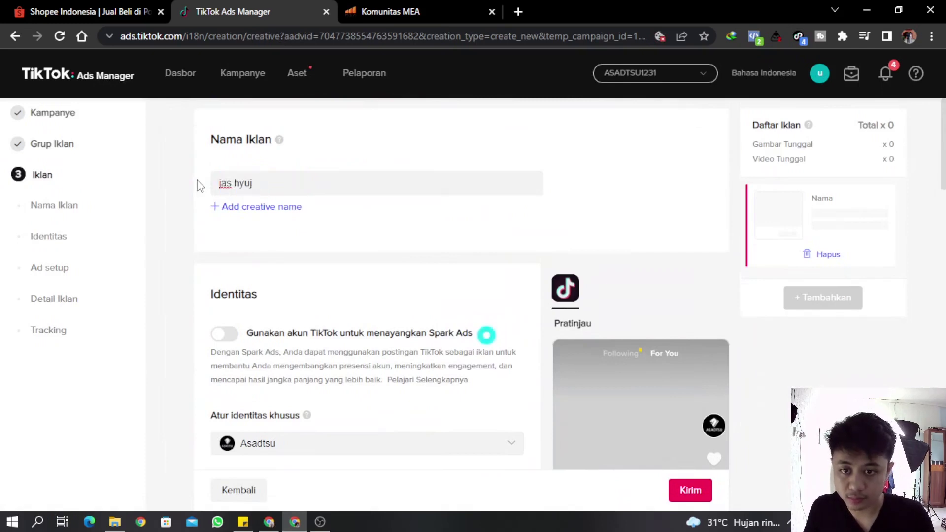
text(anujan 1)
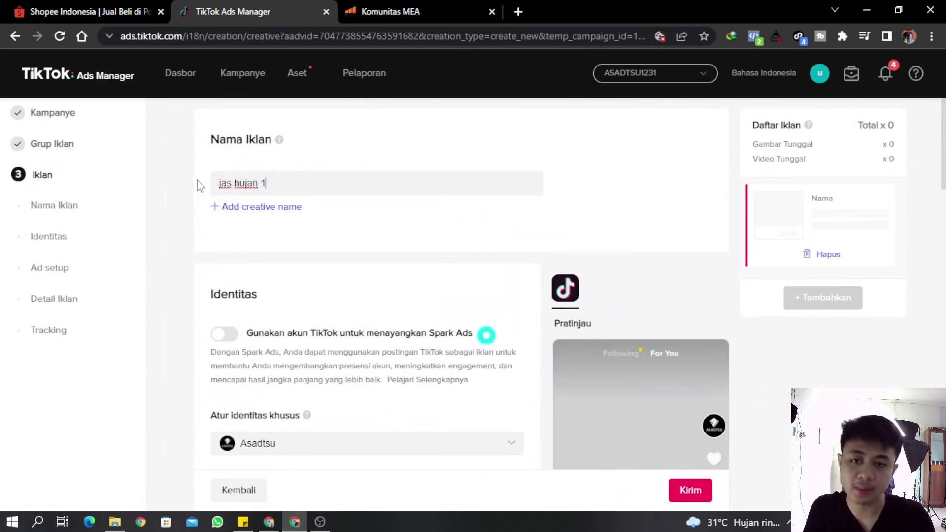
Read the explanation of using a TikTok account to run Spark Ads, leaving the option off
scroll(444, 262, down, 2)
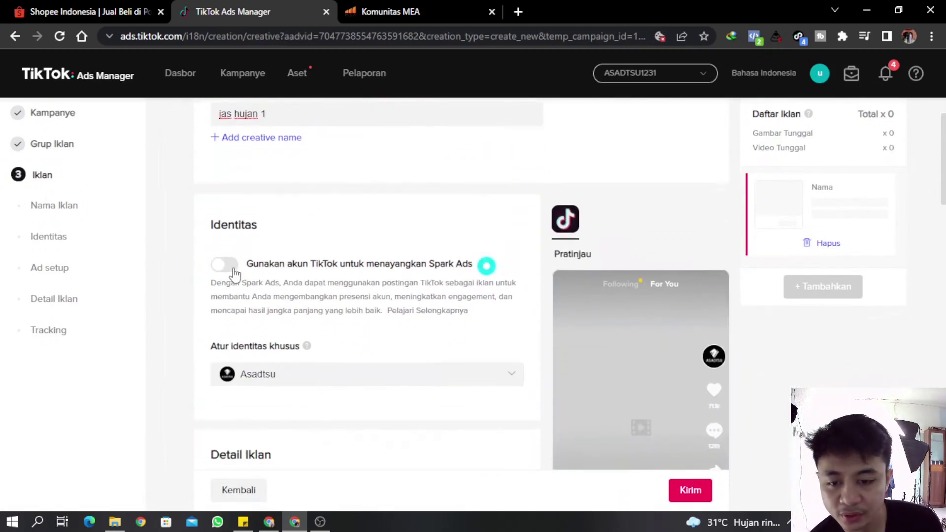
click(486, 267)
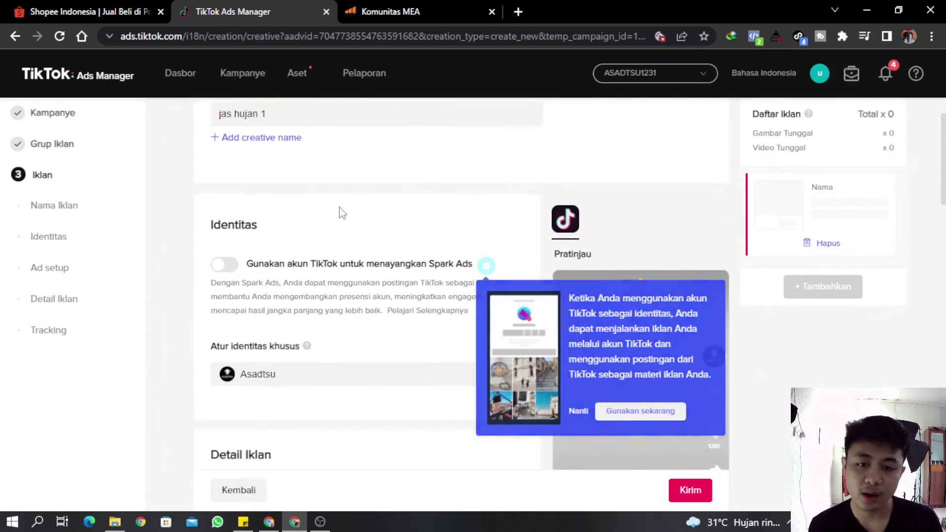
click(343, 213)
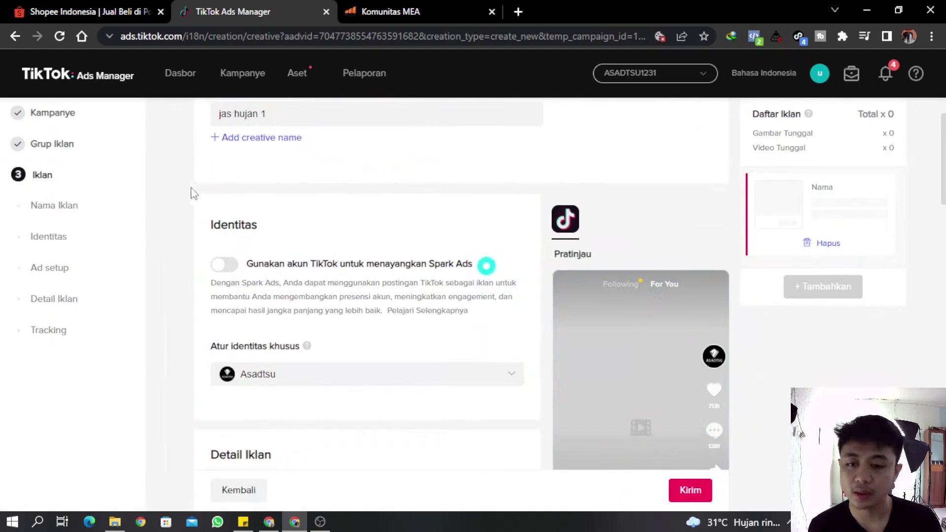
click(486, 267)
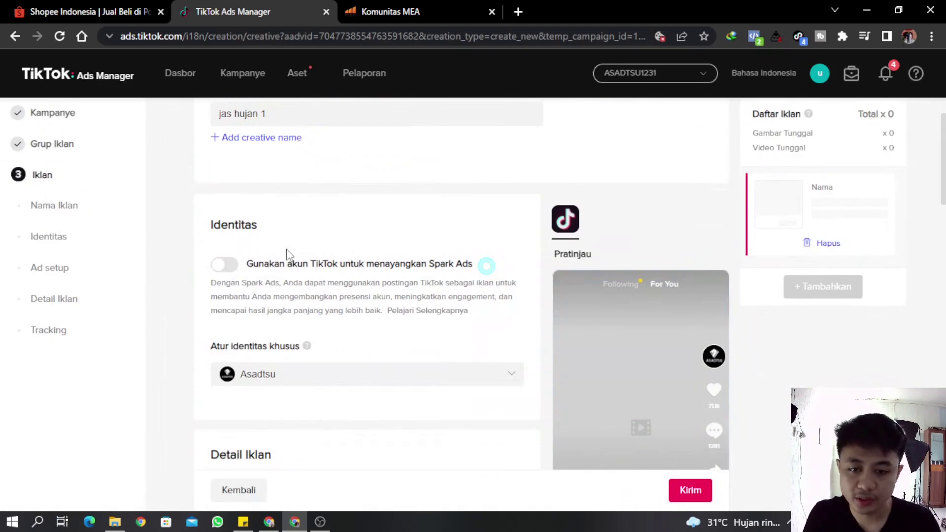
Select the first Asadtsu entry as the ad's custom identity
scroll(261, 271, down, 3)
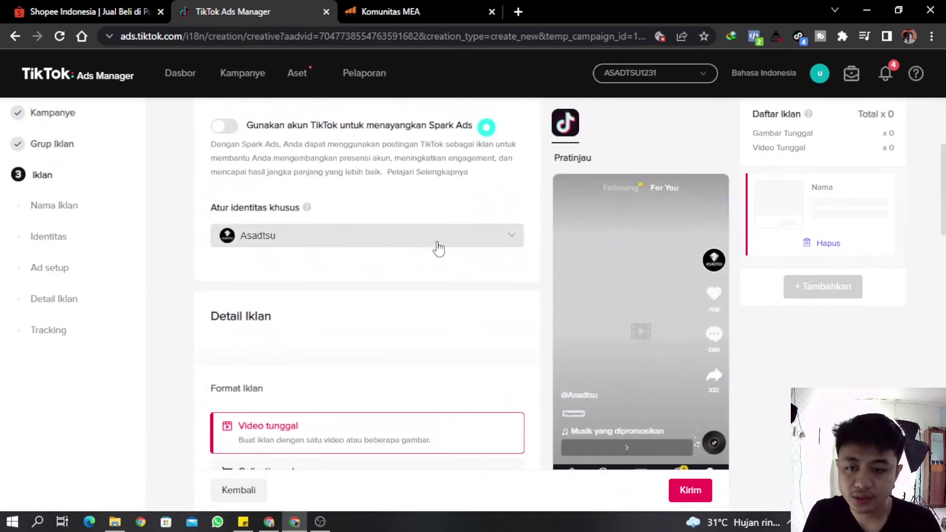
click(457, 245)
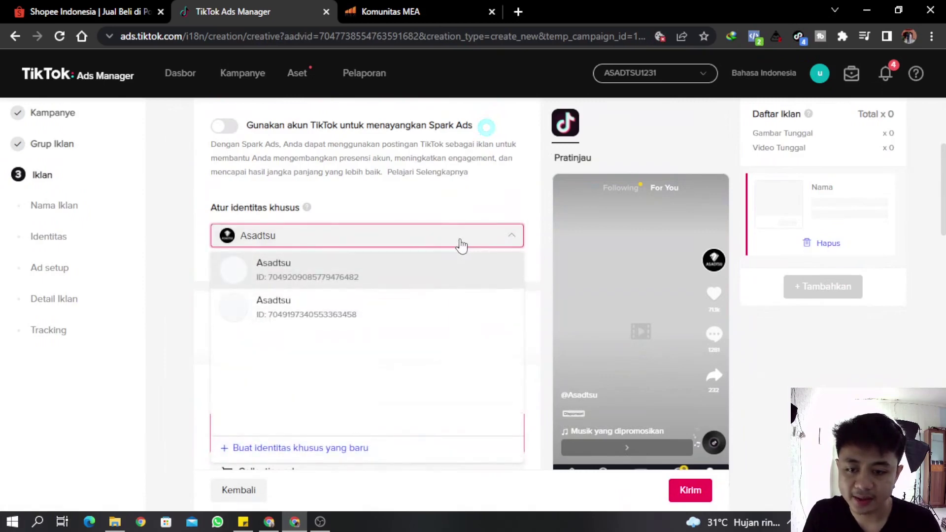
click(298, 284)
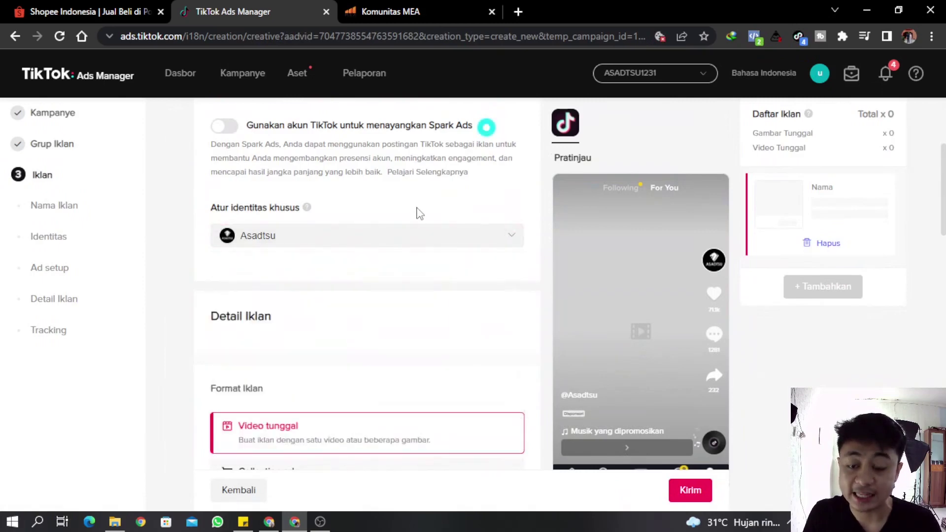
Compare the Collection ads and Video tunggal ad formats, keeping Video tunggal selected
scroll(413, 218, down, 1)
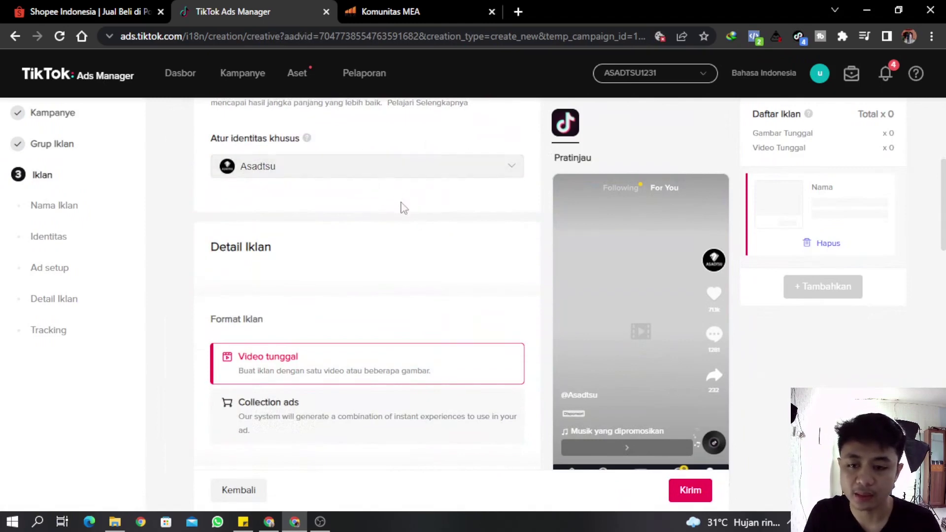
scroll(425, 217, down, 2)
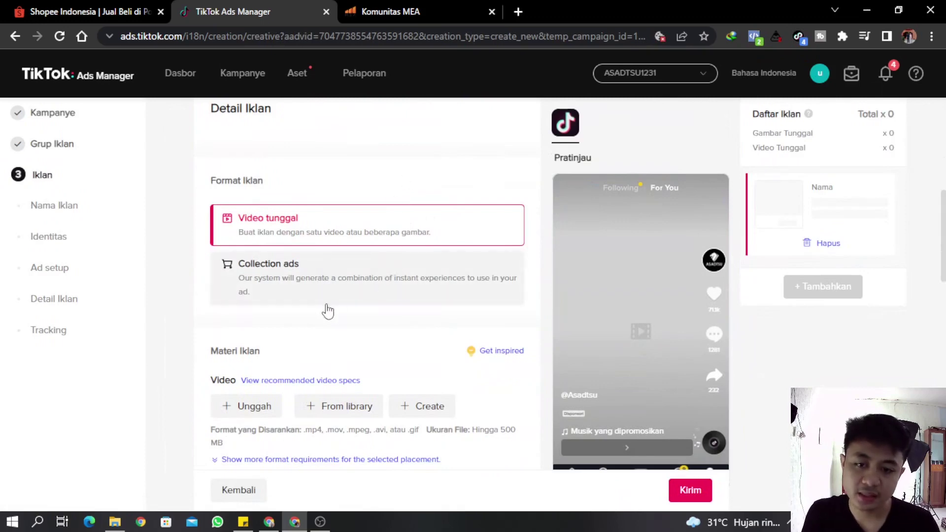
mouse_move(334, 309)
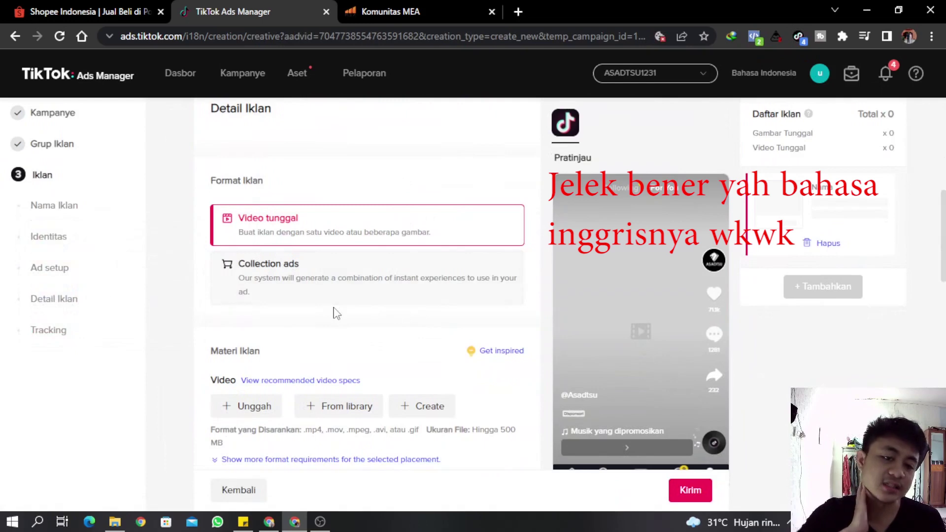
click(346, 280)
click(354, 228)
click(363, 285)
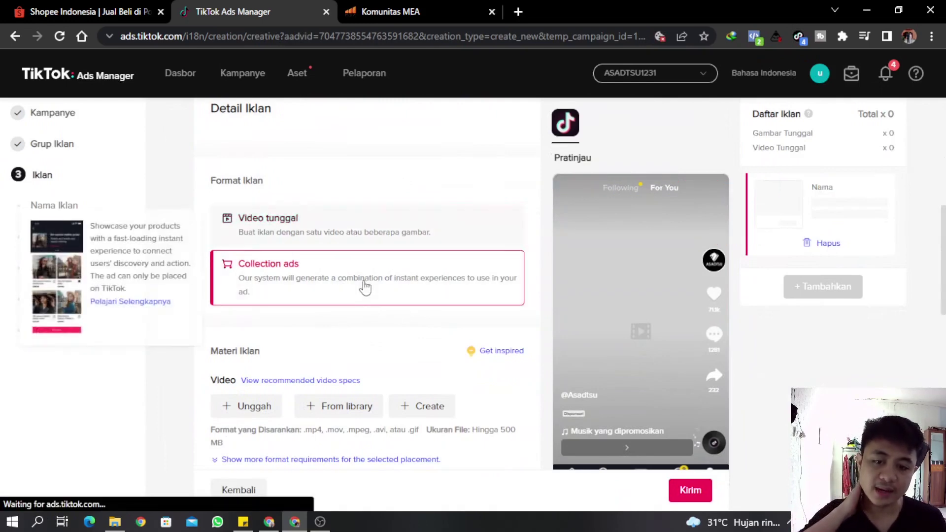
click(354, 231)
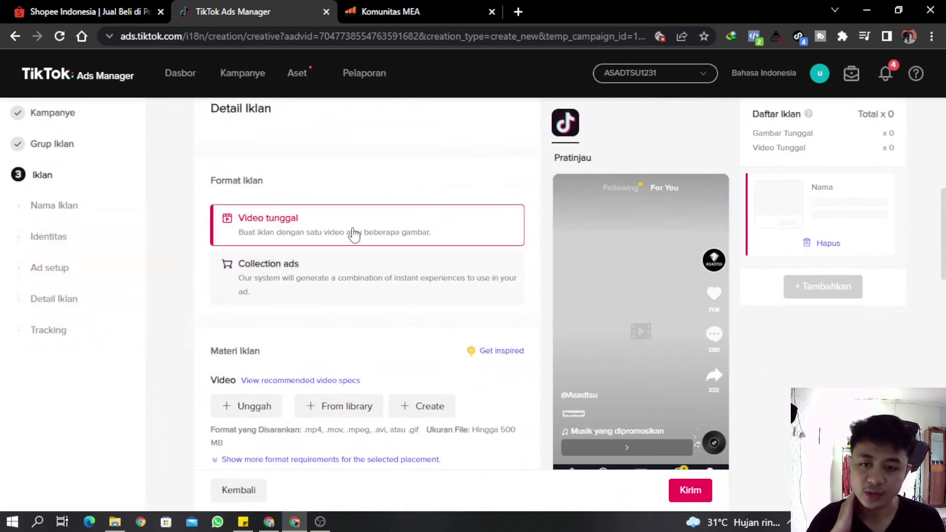
mouse_move(327, 289)
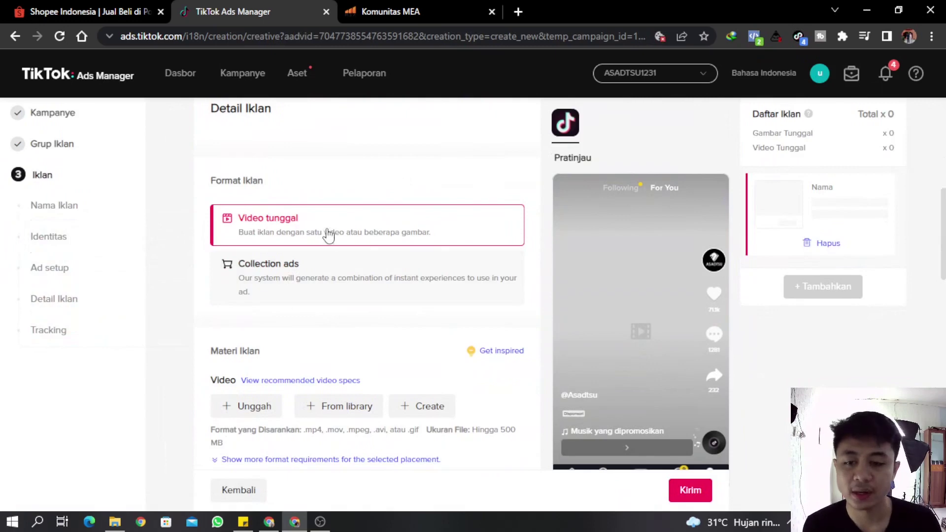
mouse_move(310, 281)
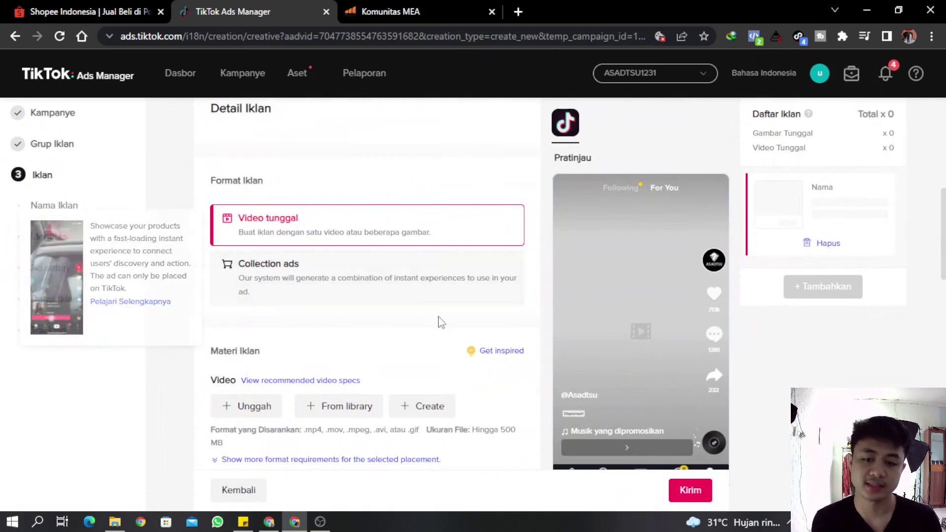
Look through the video creation tools and templates for the ad creative, and leave without making a video
scroll(439, 321, down, 3)
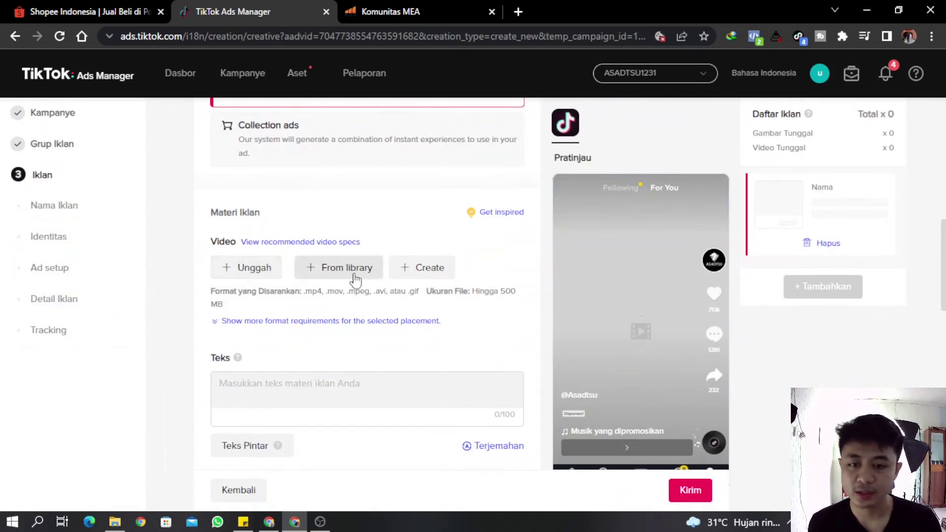
click(421, 267)
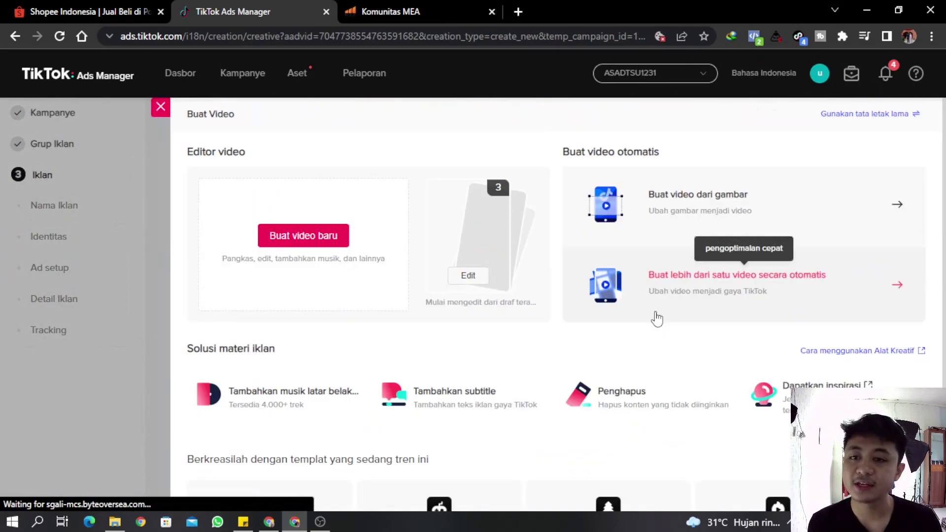
scroll(517, 316, down, 2)
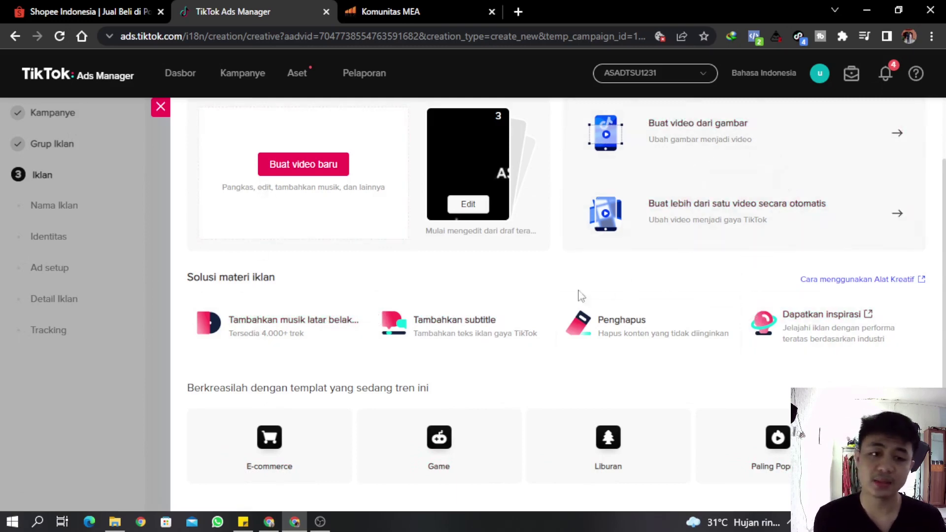
click(160, 108)
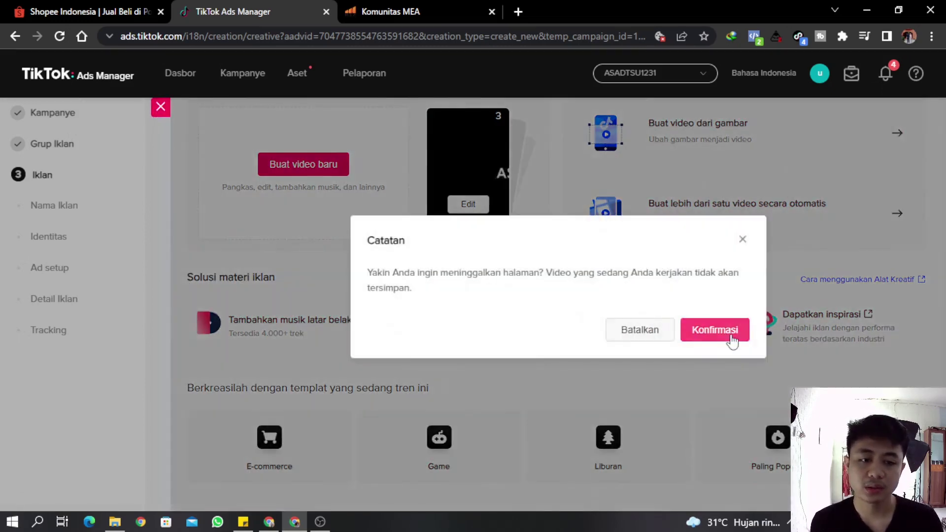
click(729, 338)
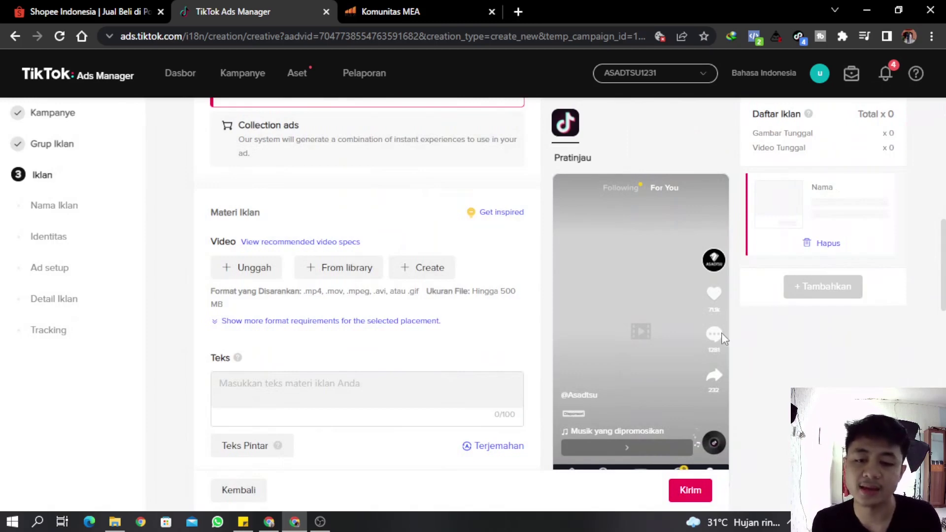
Add the video VN20211118_210154.mp4 from the video library as the ad's creative
click(340, 267)
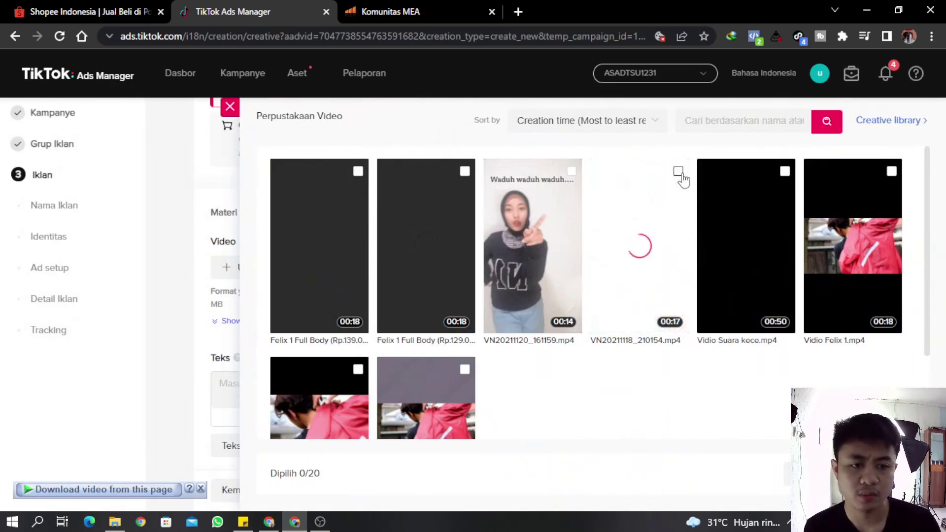
scroll(640, 393, down, 2)
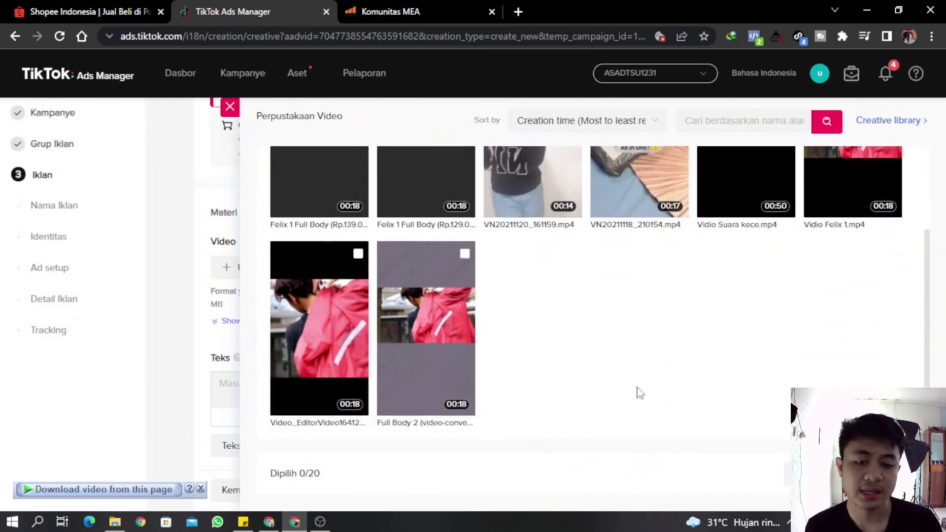
scroll(638, 393, up, 2)
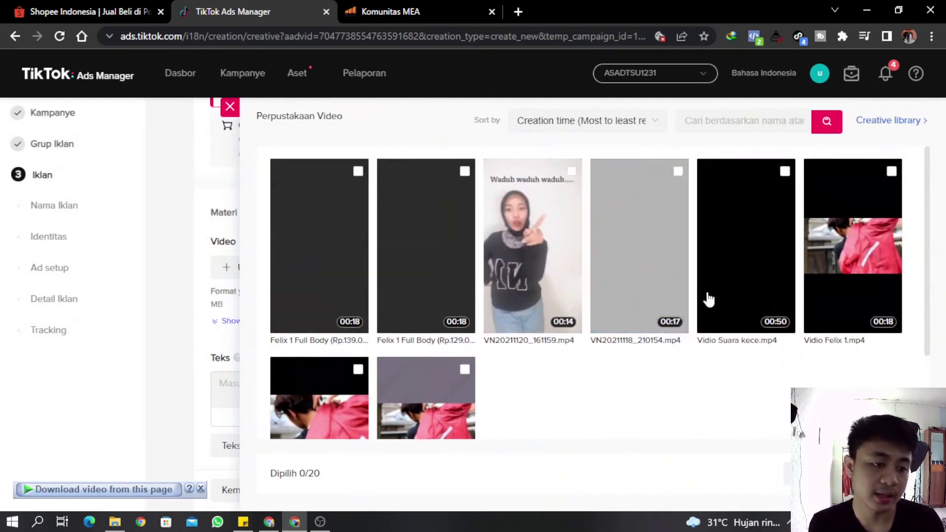
click(678, 171)
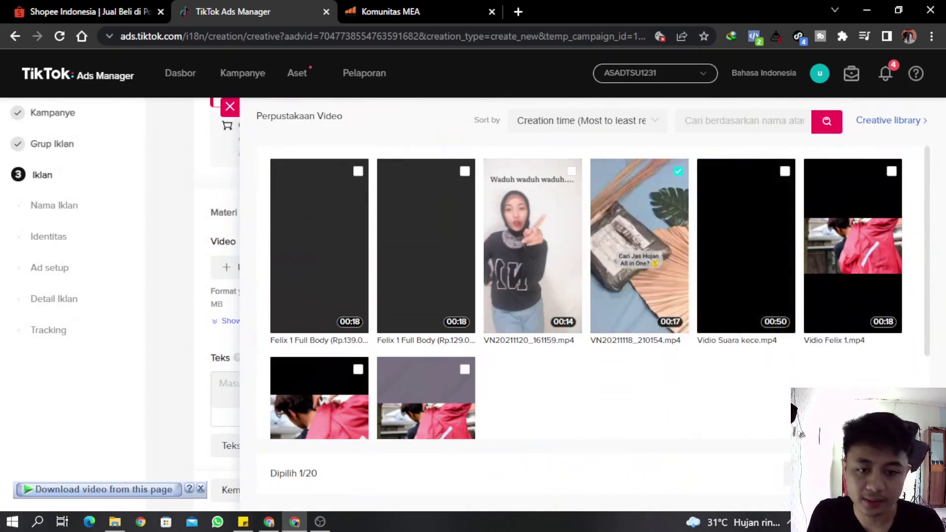
click(882, 473)
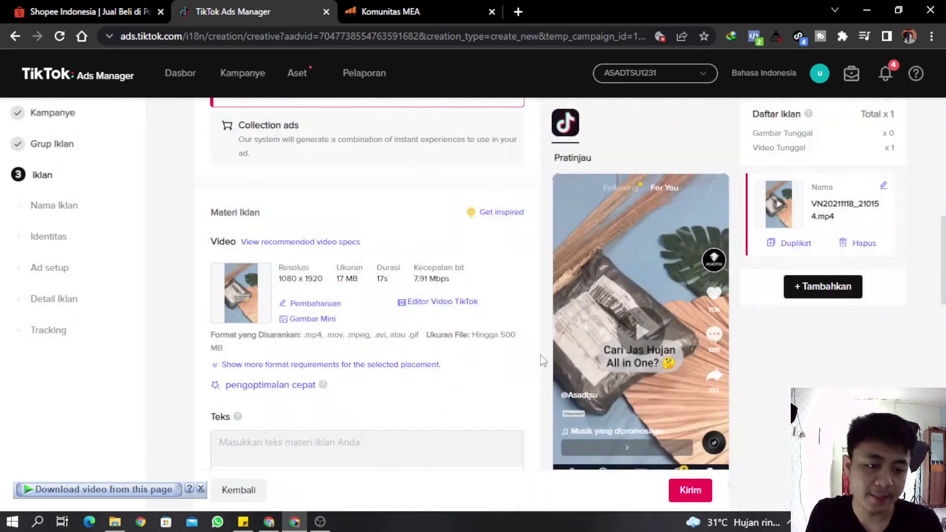
Play the chosen video in the ad preview and pause it partway through
click(640, 339)
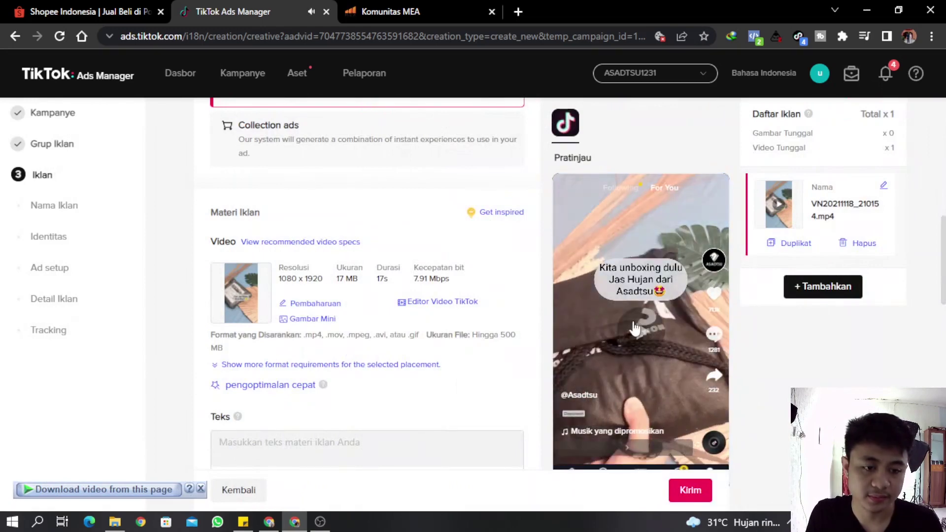
click(608, 330)
scroll(304, 278, down, 5)
scroll(316, 273, up, 4)
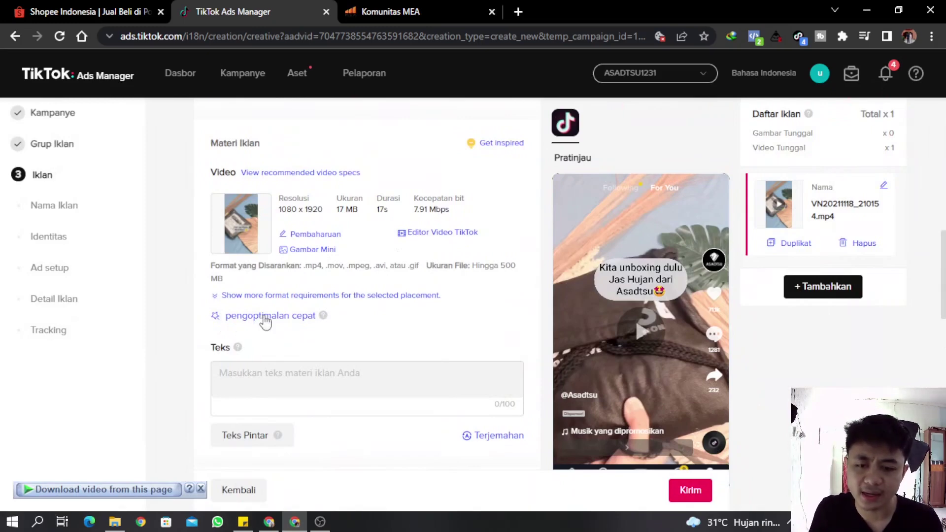
Expand the video format requirements for the selected placement and review them
mouse_move(324, 316)
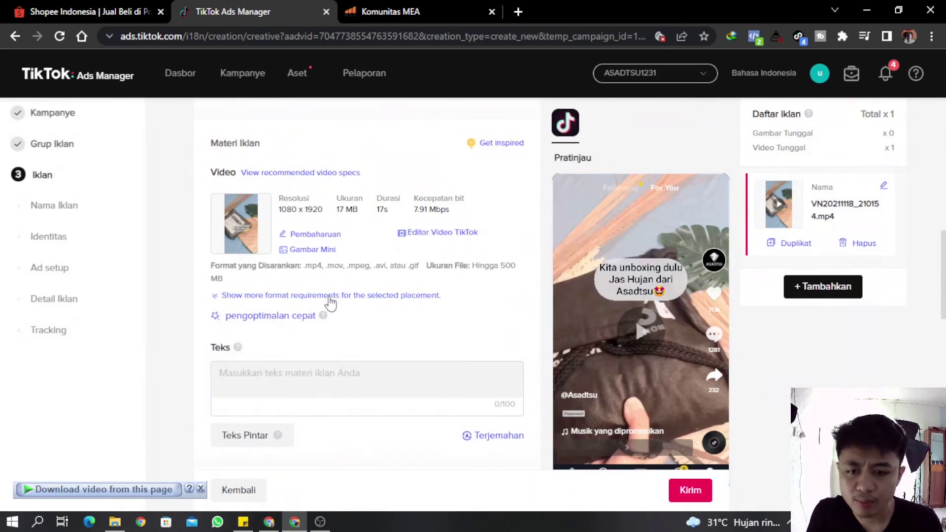
click(216, 297)
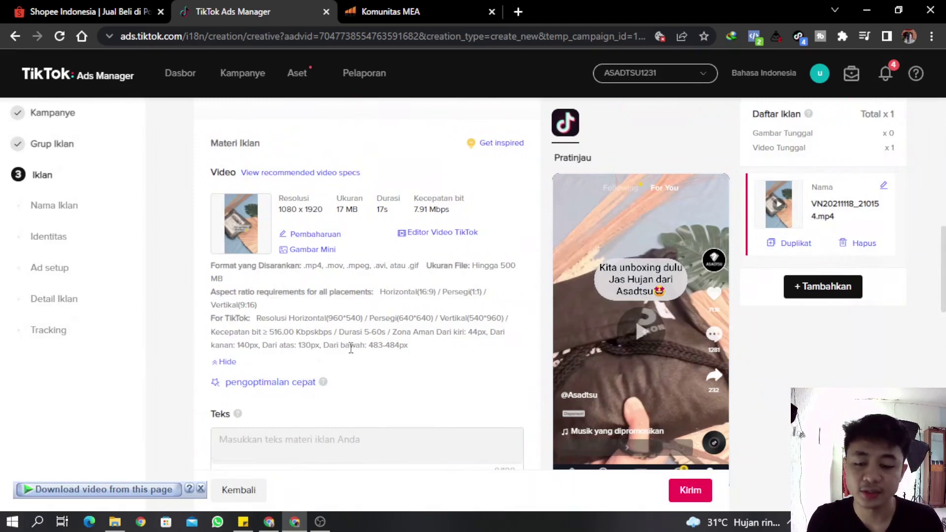
scroll(351, 348, down, 3)
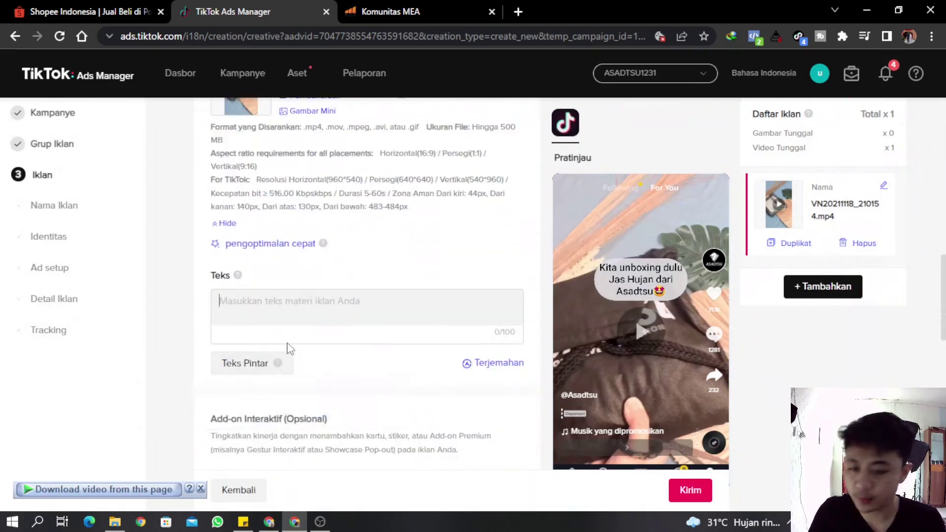
Enter "Jas Hujan Murah klik link" as the ad text
click(291, 342)
text(A)
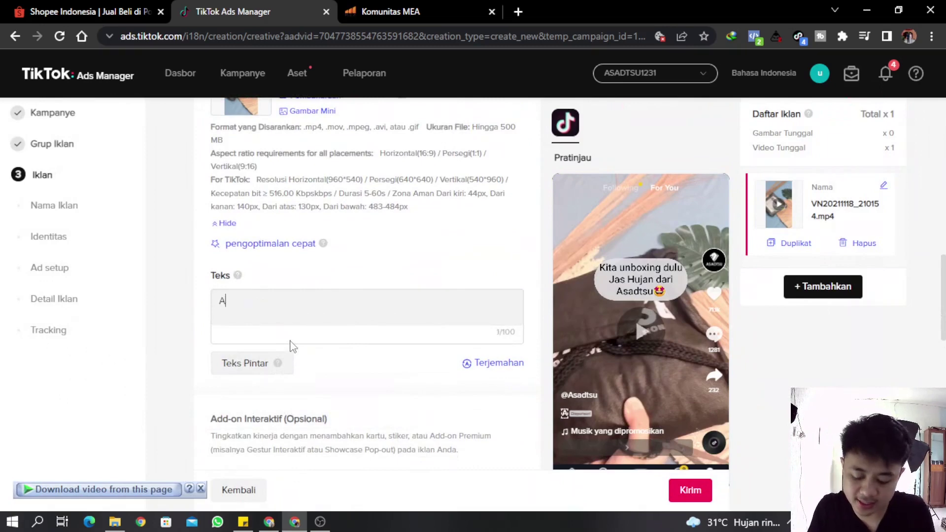
key(BackSpace)
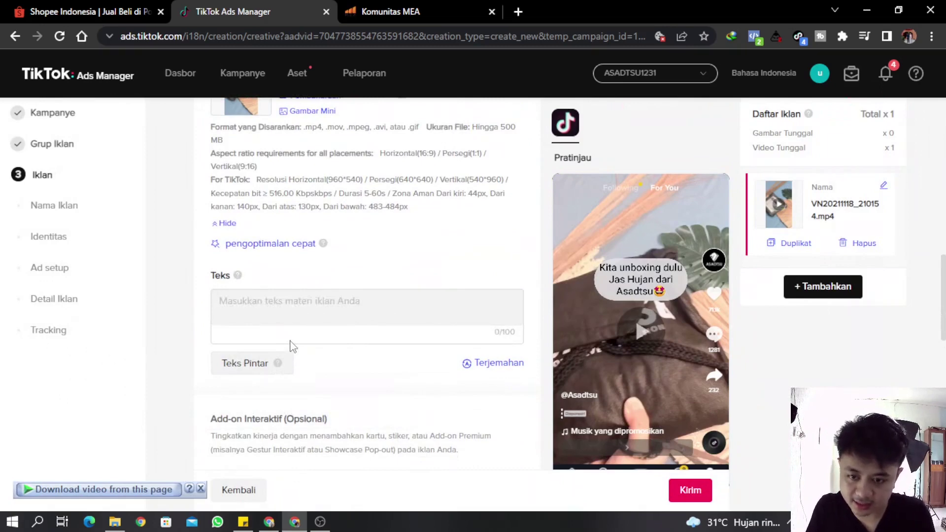
text(Jasd)
key(BackSpace)
key(BackSpace)
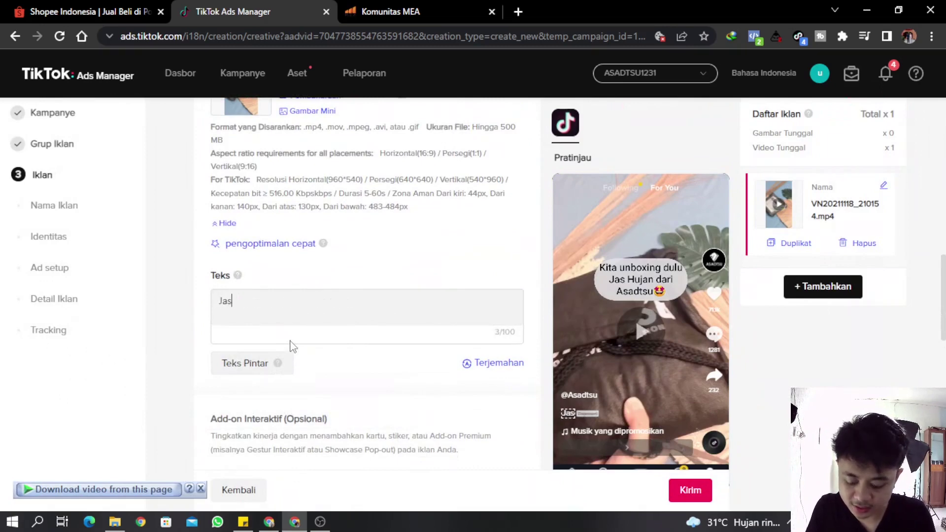
text(s Hujan Murah )
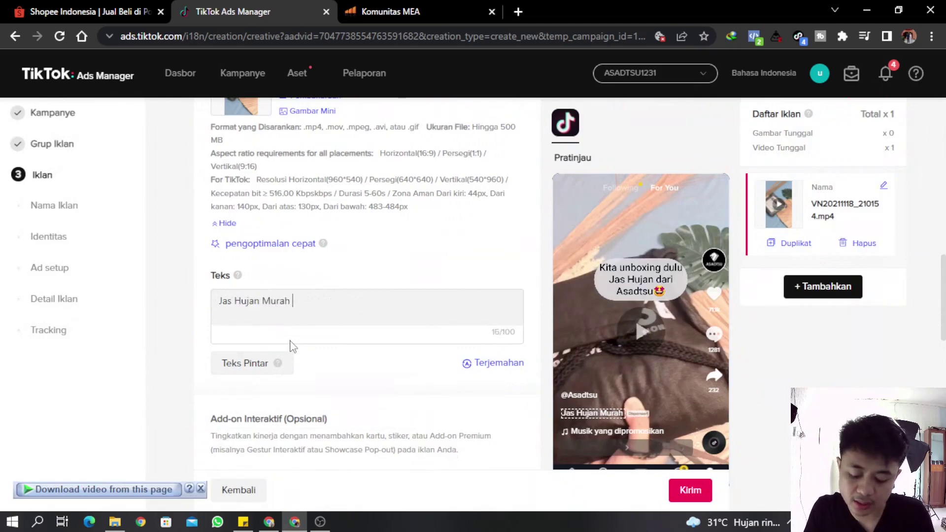
text(klik link)
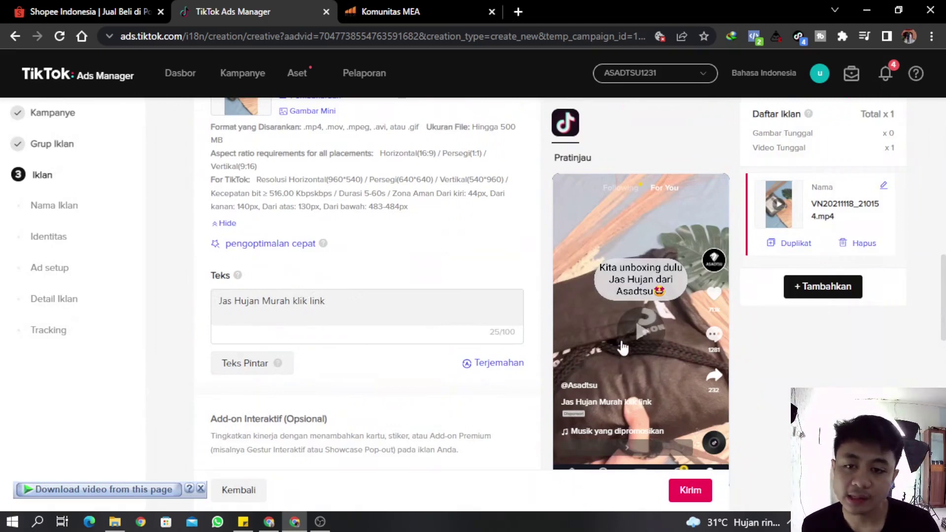
View the sticker choices for the optional interactive add-on and leave without adding one
scroll(422, 364, down, 1)
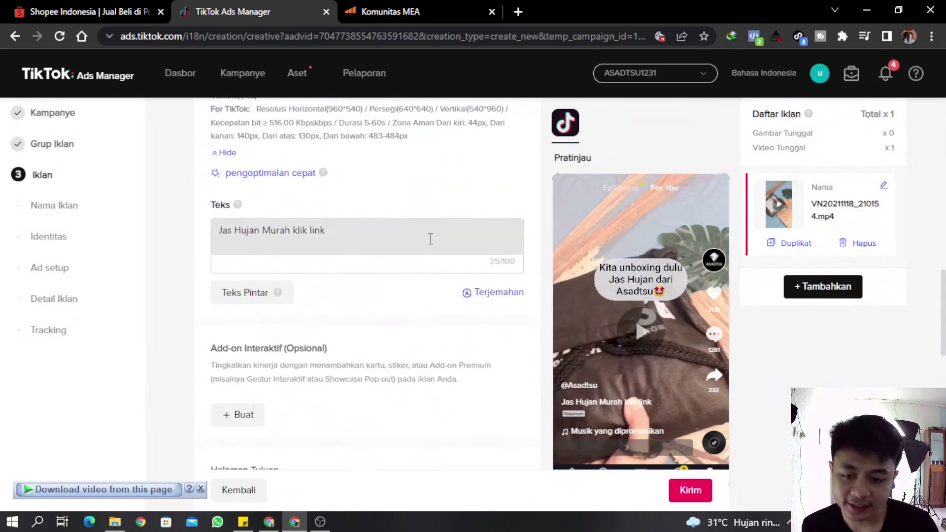
scroll(431, 243, down, 1)
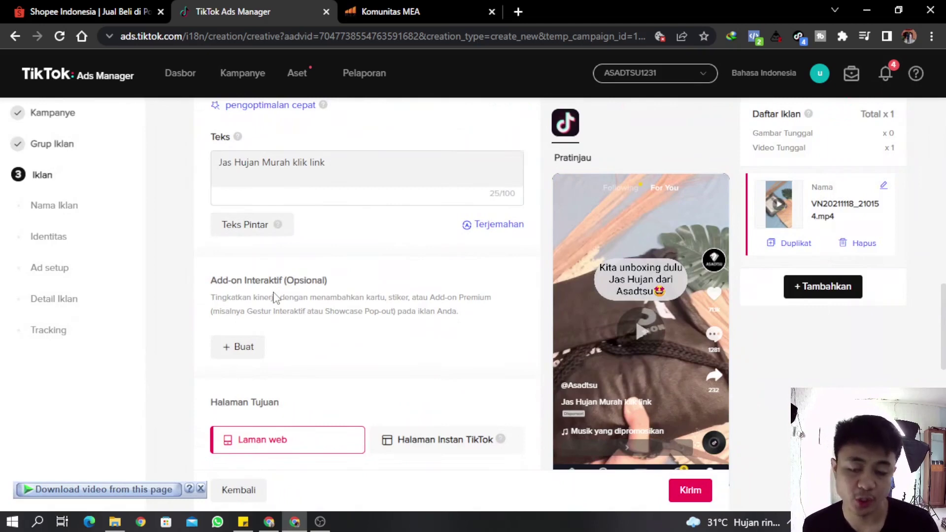
click(238, 347)
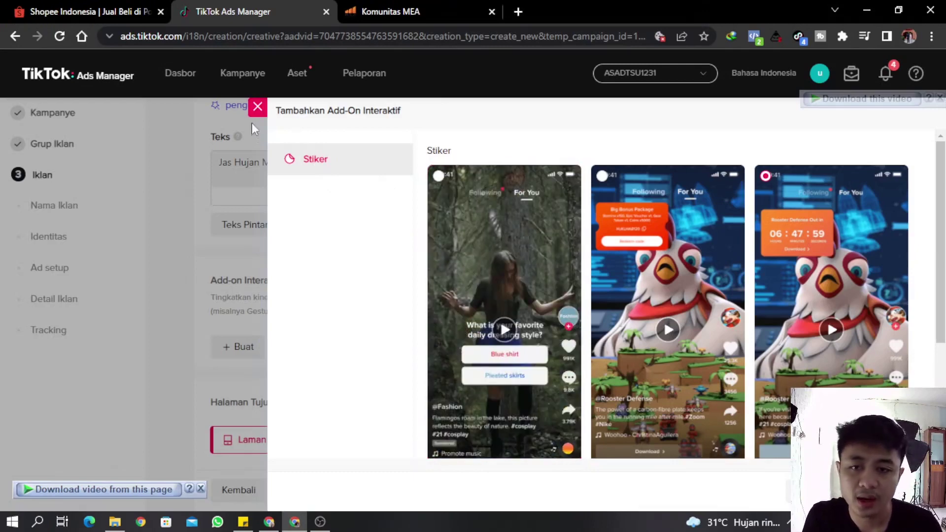
click(257, 108)
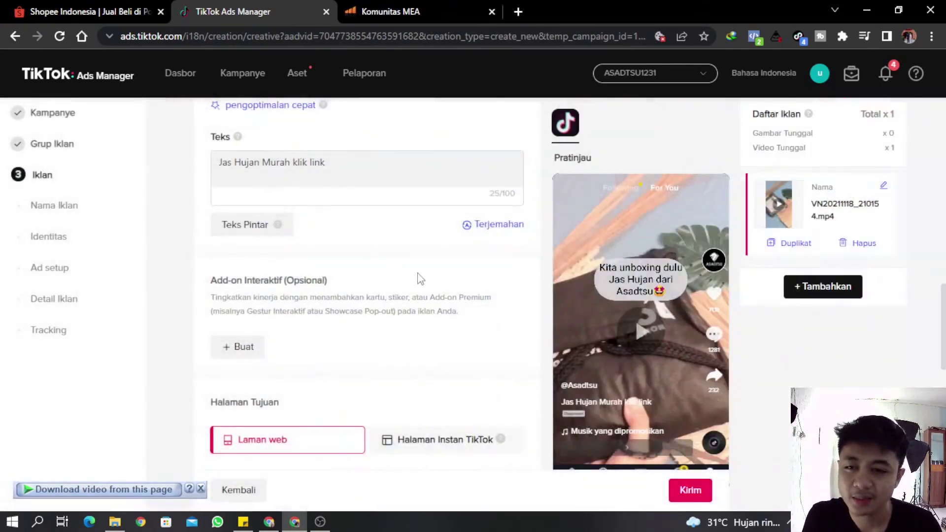
scroll(420, 279, up, 1)
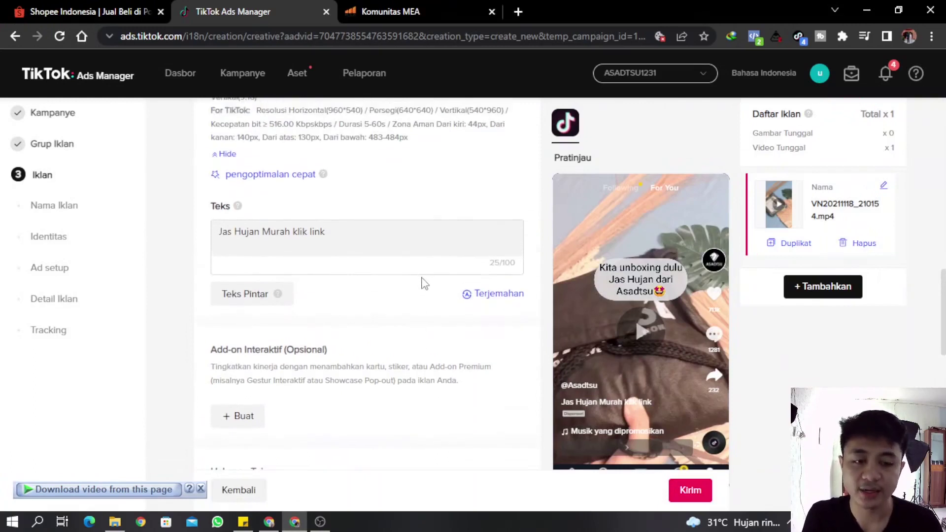
Compare the Laman web and Halaman Instan TikTok destination options, and show the suggested URLs for the website destination
scroll(423, 280, down, 4)
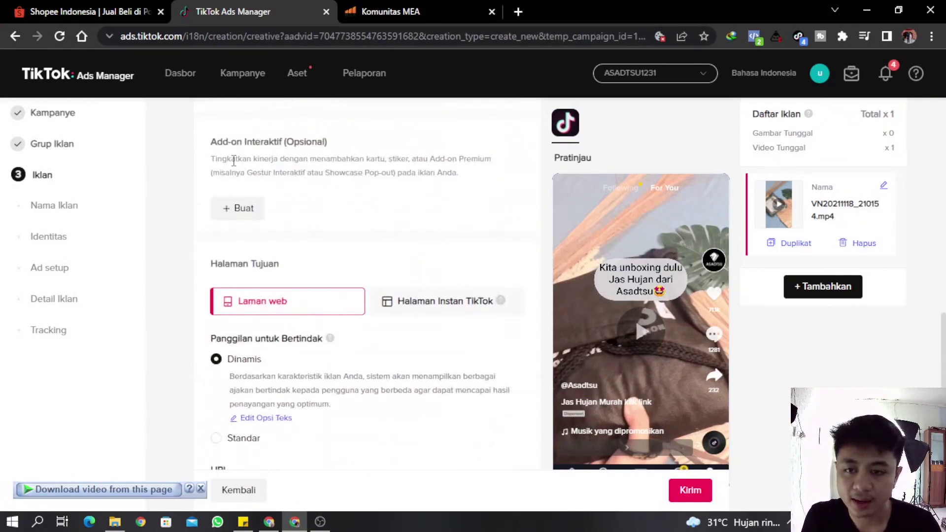
scroll(316, 267, down, 1)
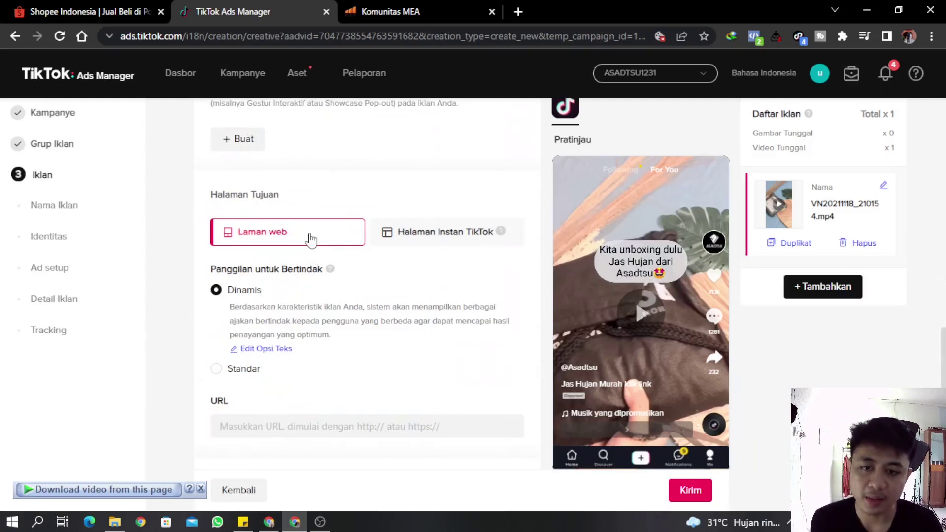
click(432, 241)
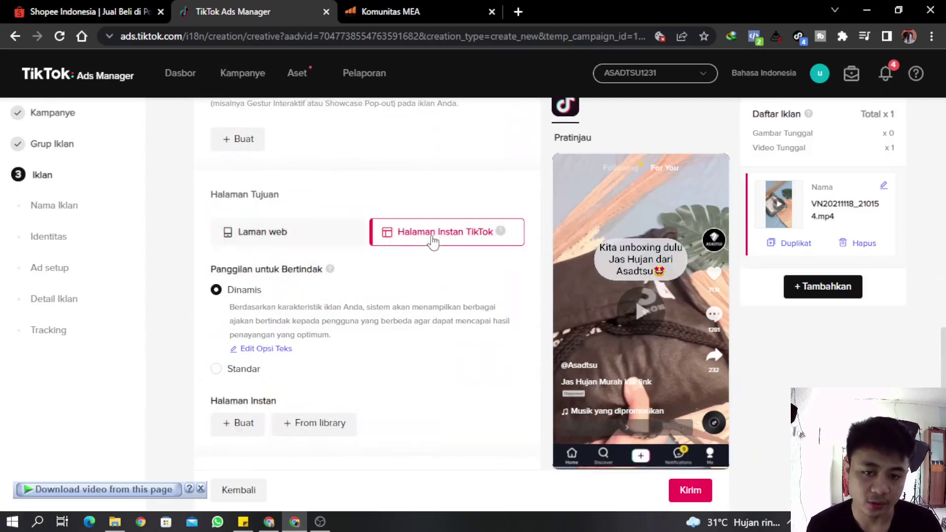
click(278, 237)
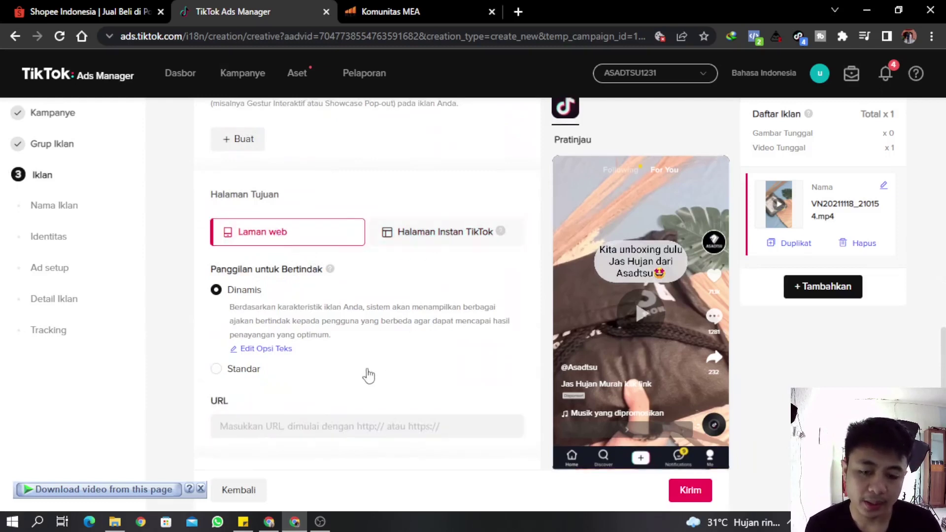
scroll(366, 375, down, 2)
click(309, 356)
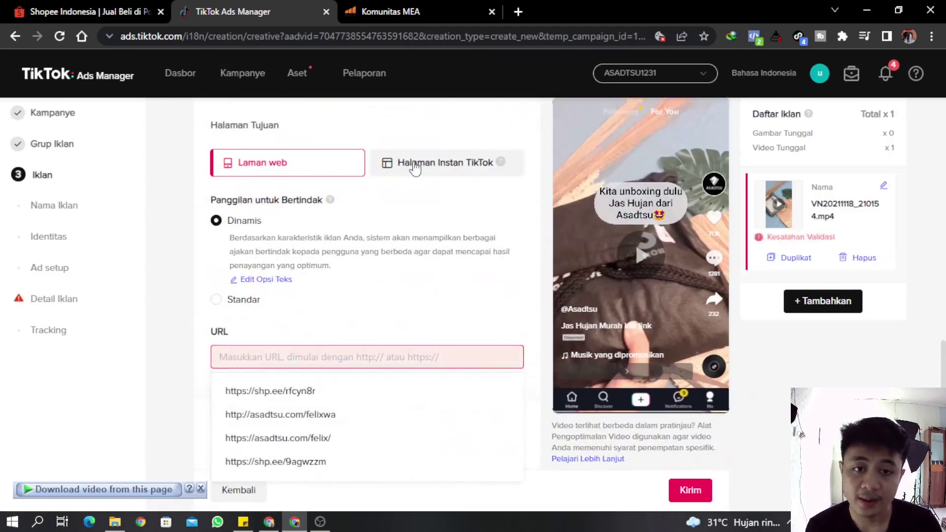
Preview the movie trailer, introduction, brand story and product sales templates for a TikTok Instant Page, and leave without creating one
click(415, 165)
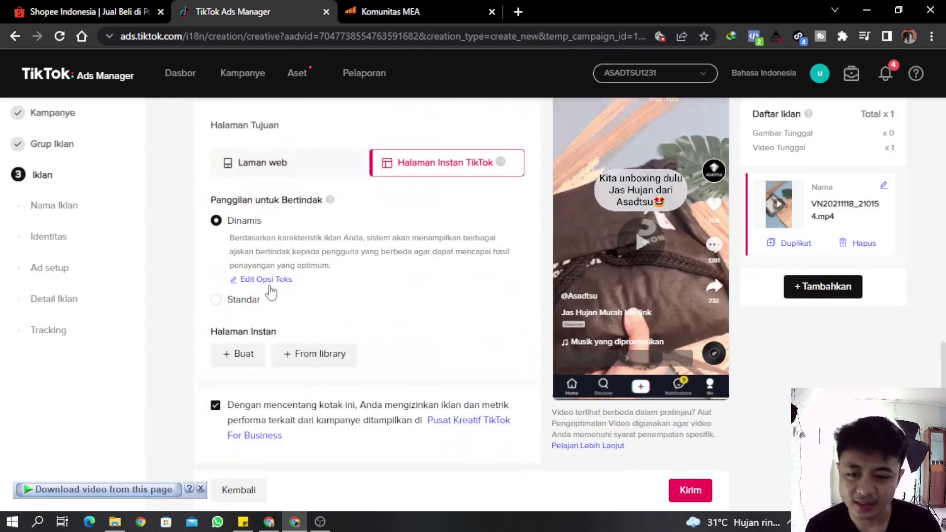
click(252, 355)
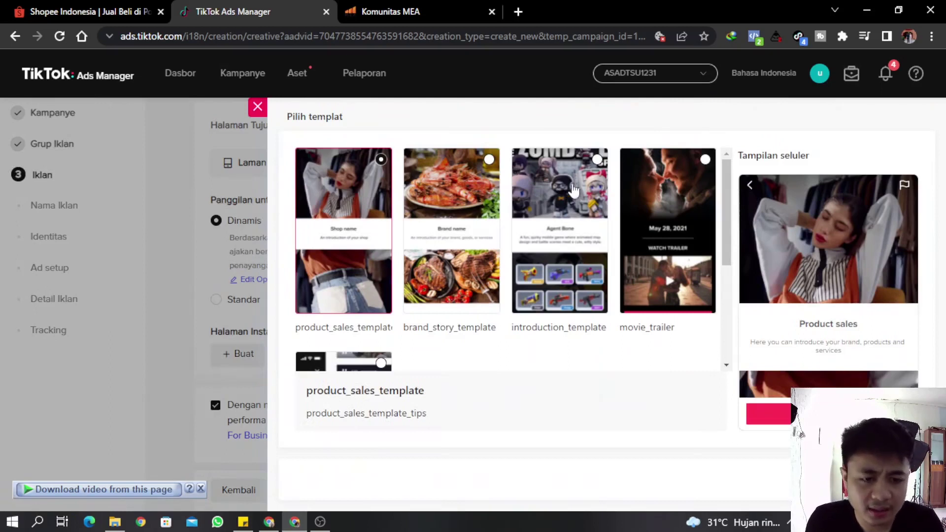
click(704, 165)
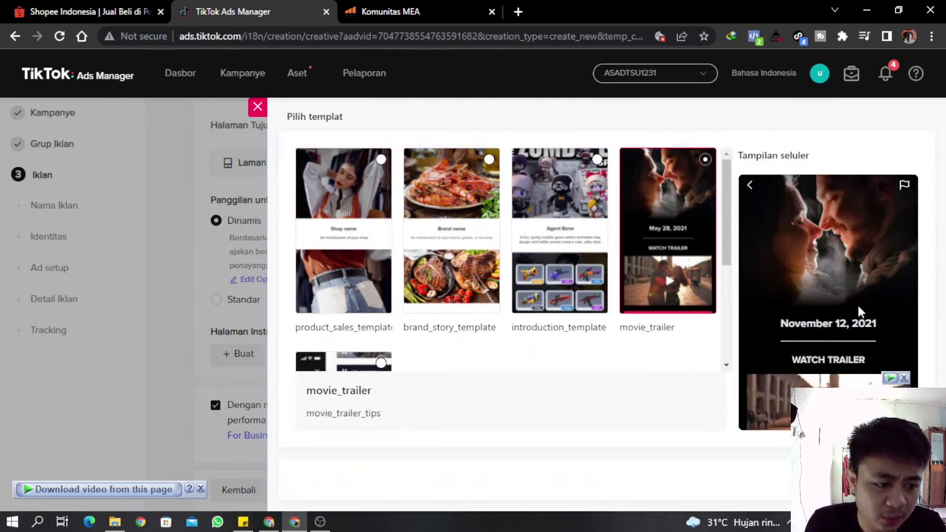
click(599, 164)
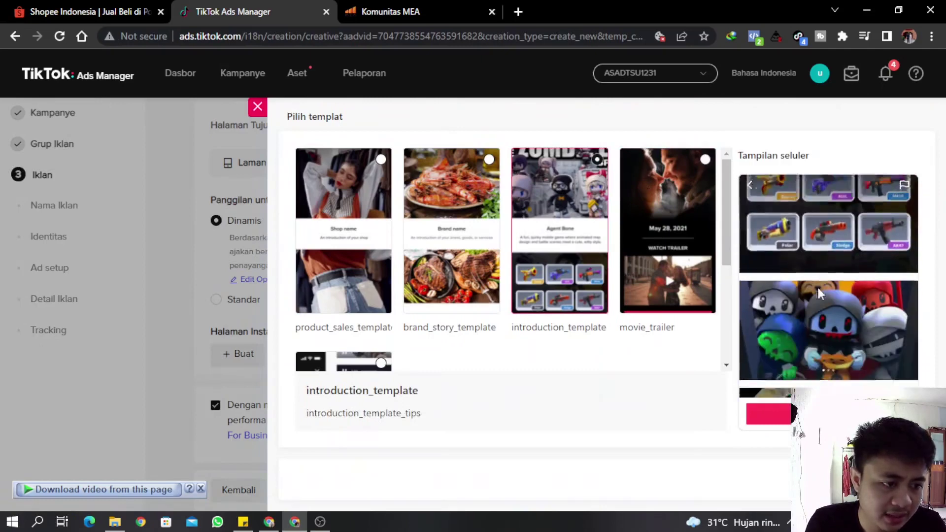
click(480, 168)
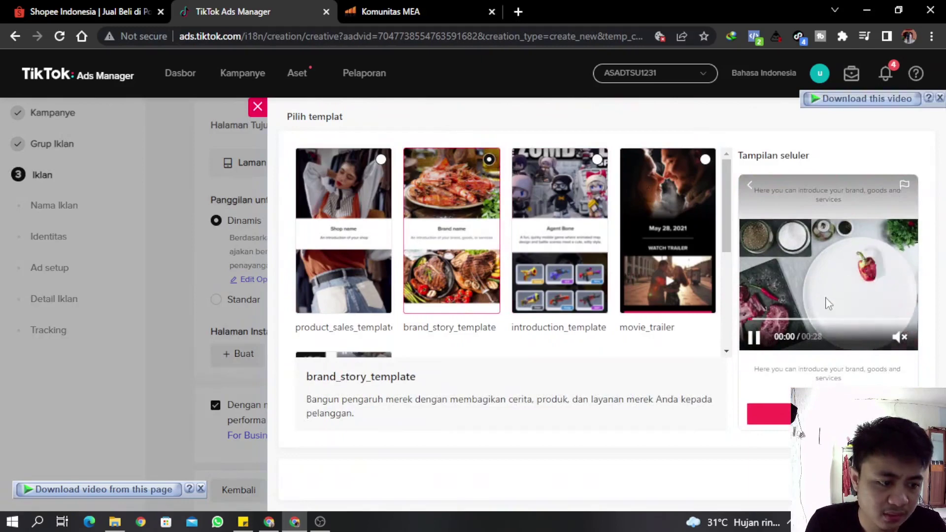
click(382, 197)
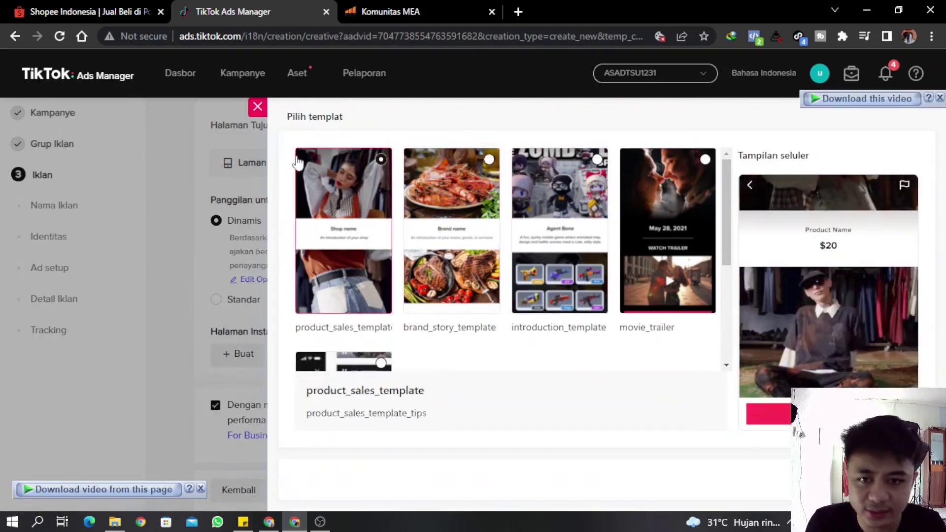
click(258, 106)
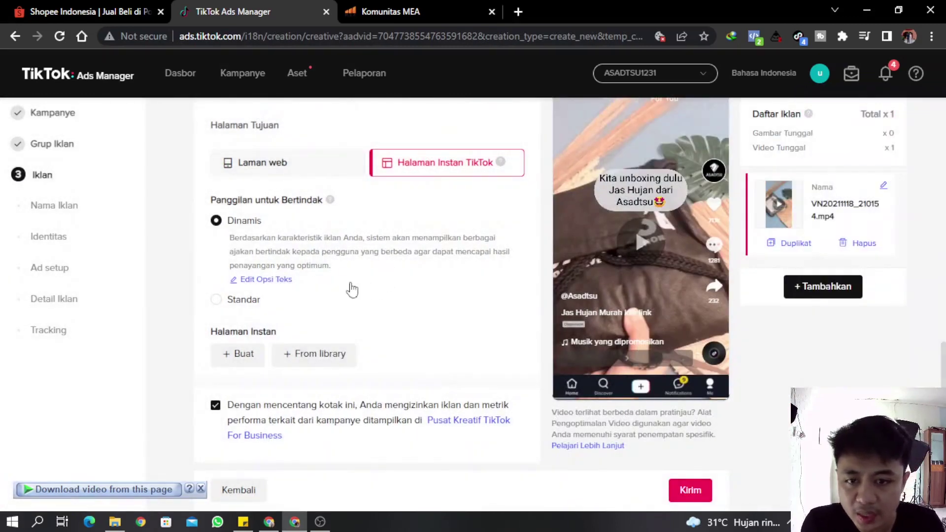
Set the destination page to Laman web with the URL asadtsu.com
click(260, 172)
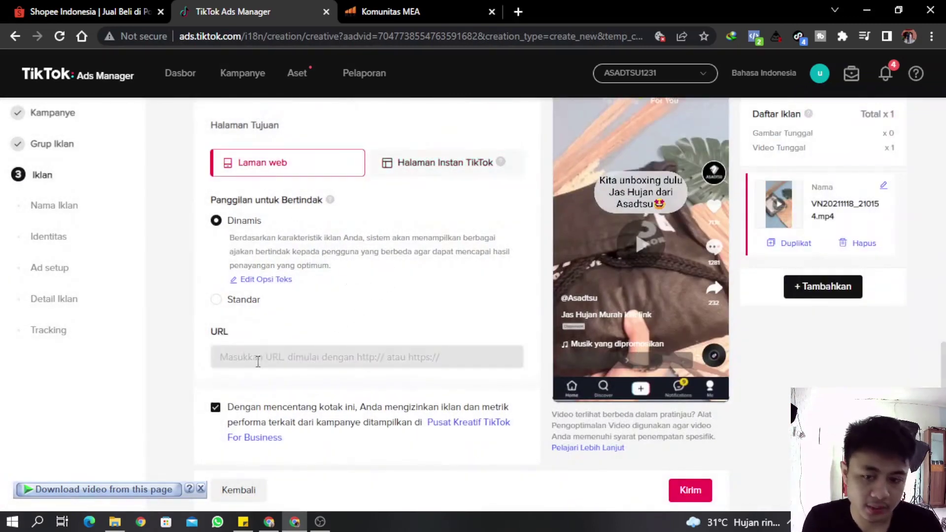
click(259, 357)
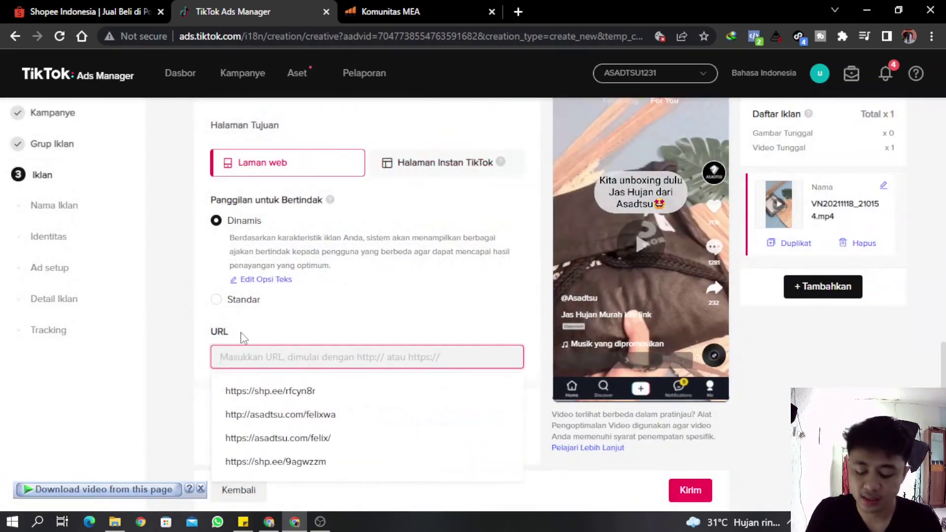
text(asadtsu.com)
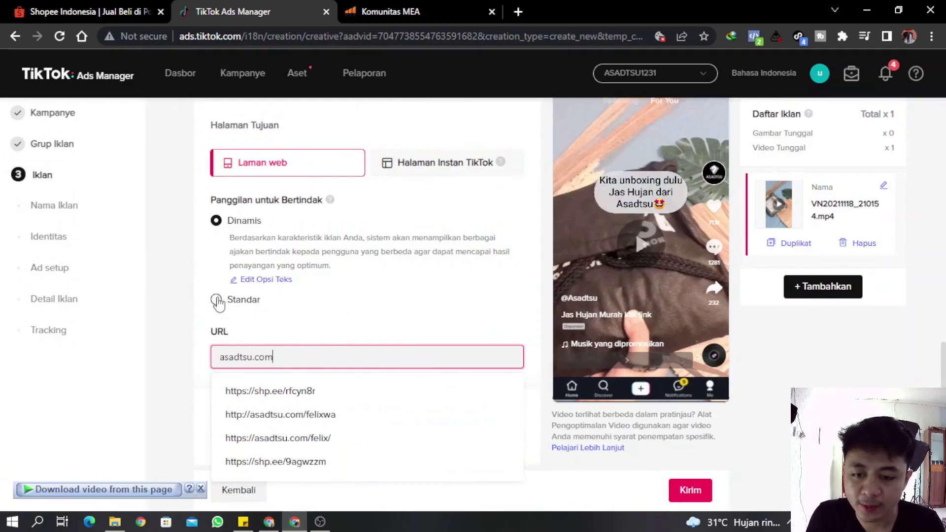
Switch the ad's call to action to the Standar type and check the settings below it
click(216, 299)
scroll(428, 232, down, 3)
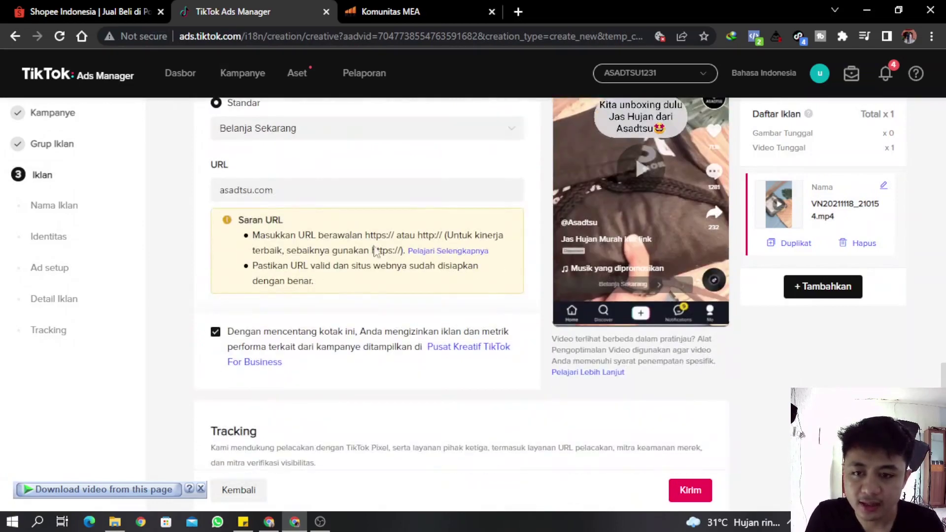
scroll(375, 249, up, 3)
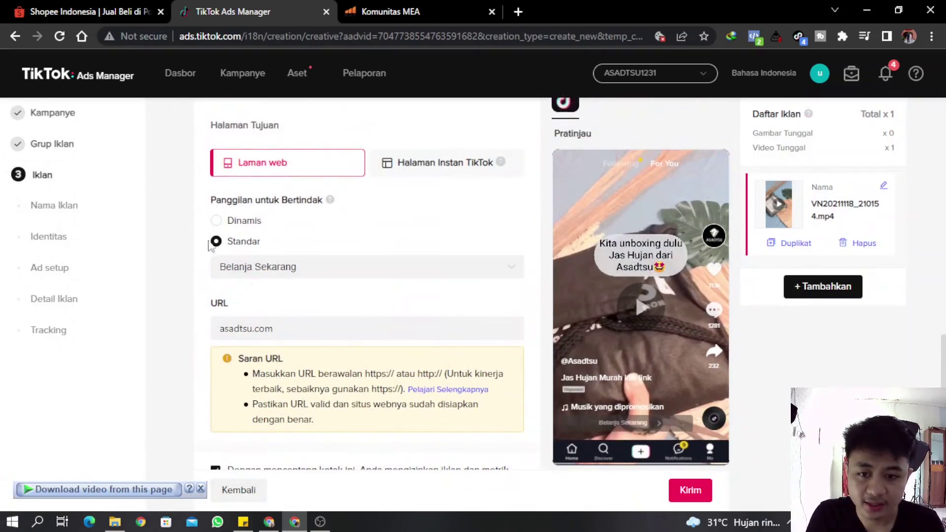
Try the call-to-action texts Unduh Sekarang and Pelajari Lebih Lanjut, and return to Belanja Sekarang
click(256, 268)
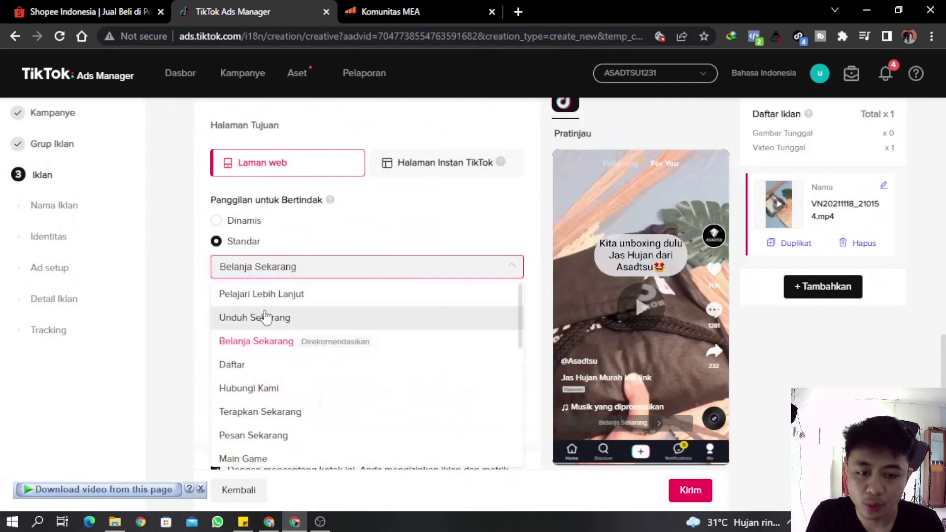
click(265, 318)
click(262, 270)
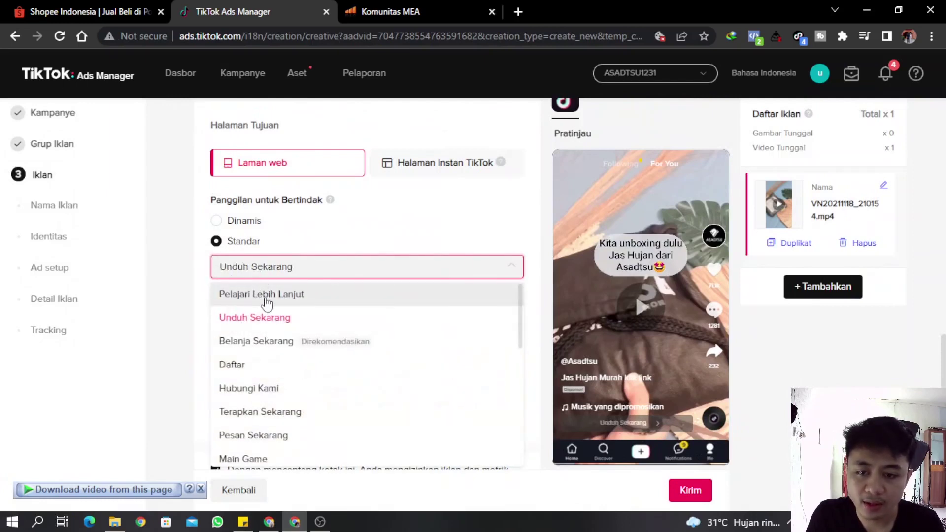
click(264, 295)
click(265, 273)
scroll(274, 397, down, 3)
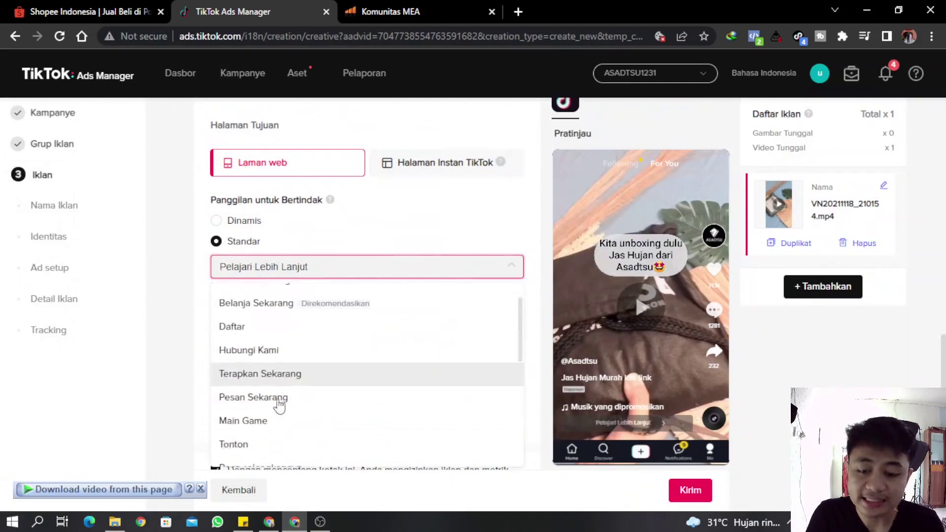
scroll(276, 397, up, 3)
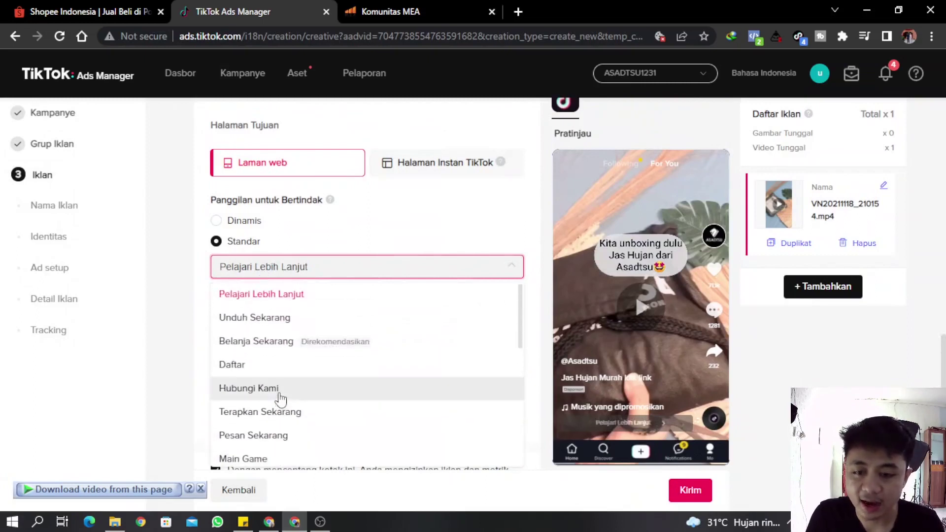
click(269, 351)
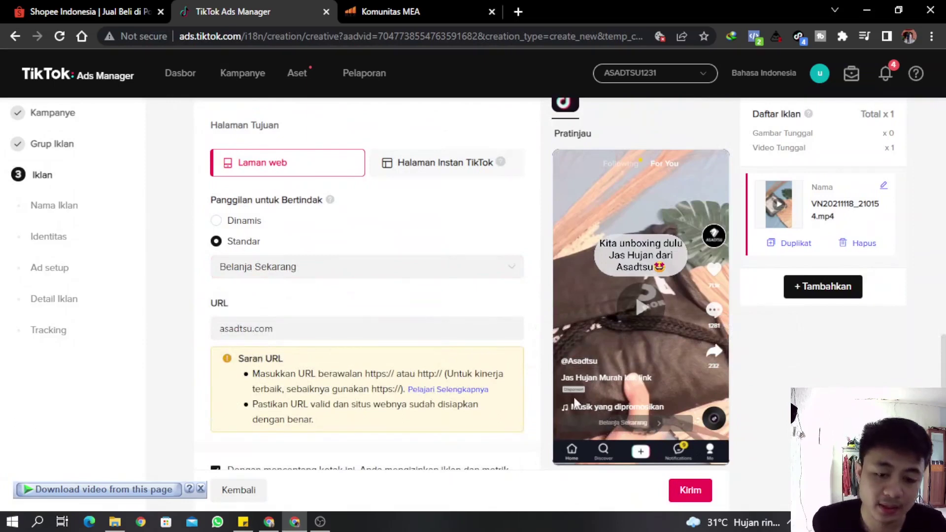
Review the Creative Center consent option and the Tracking section's TikTok Pixel and third-party tracking URL settings
scroll(395, 303, down, 4)
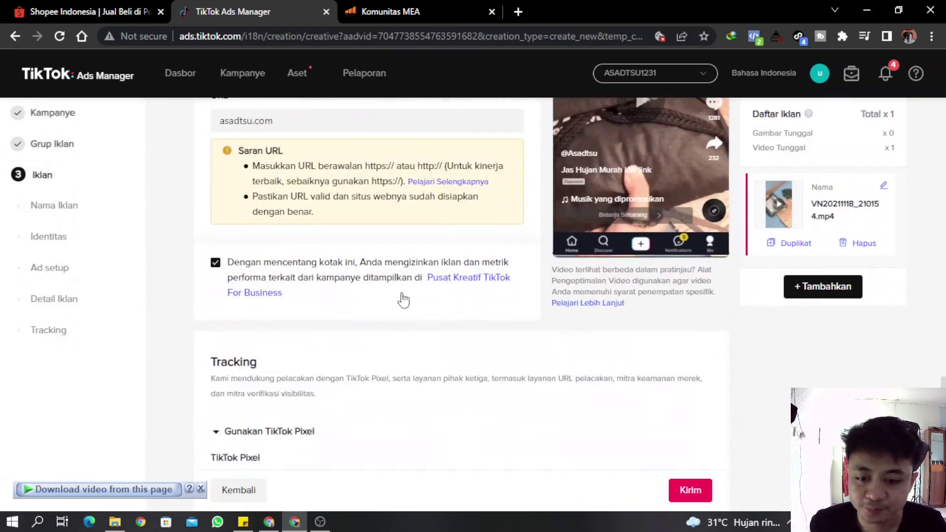
scroll(392, 303, down, 3)
scroll(374, 271, up, 1)
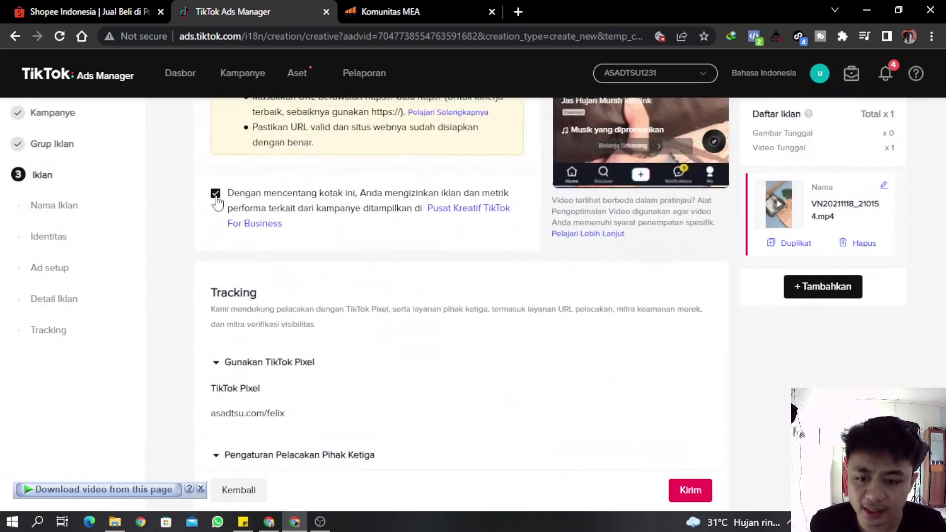
scroll(227, 222, down, 1)
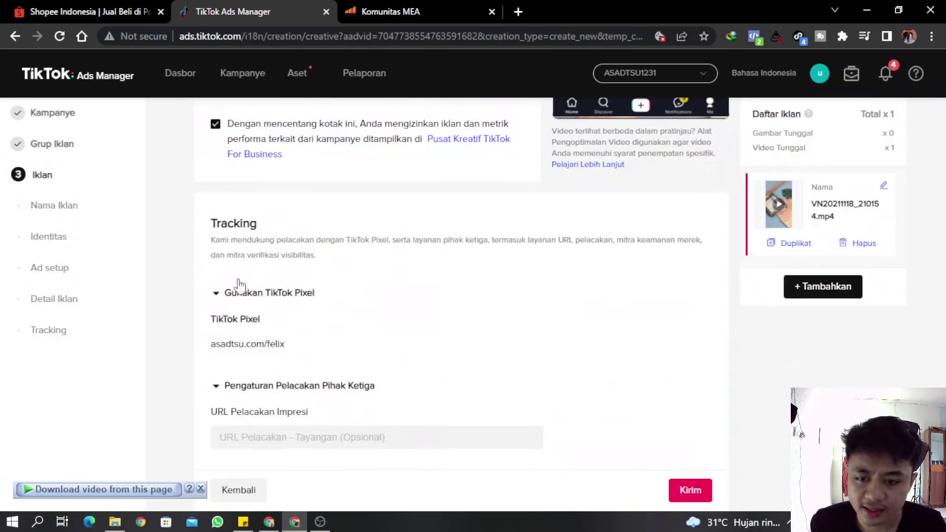
scroll(296, 359, down, 2)
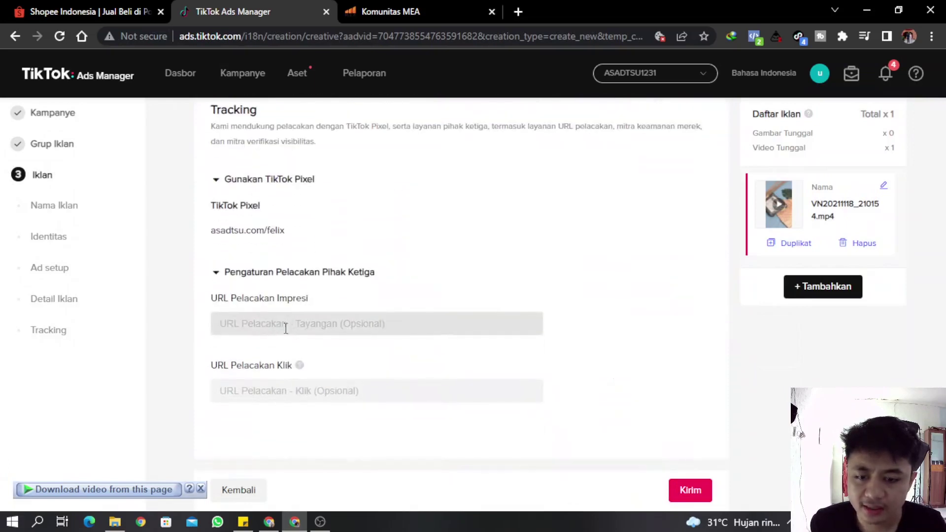